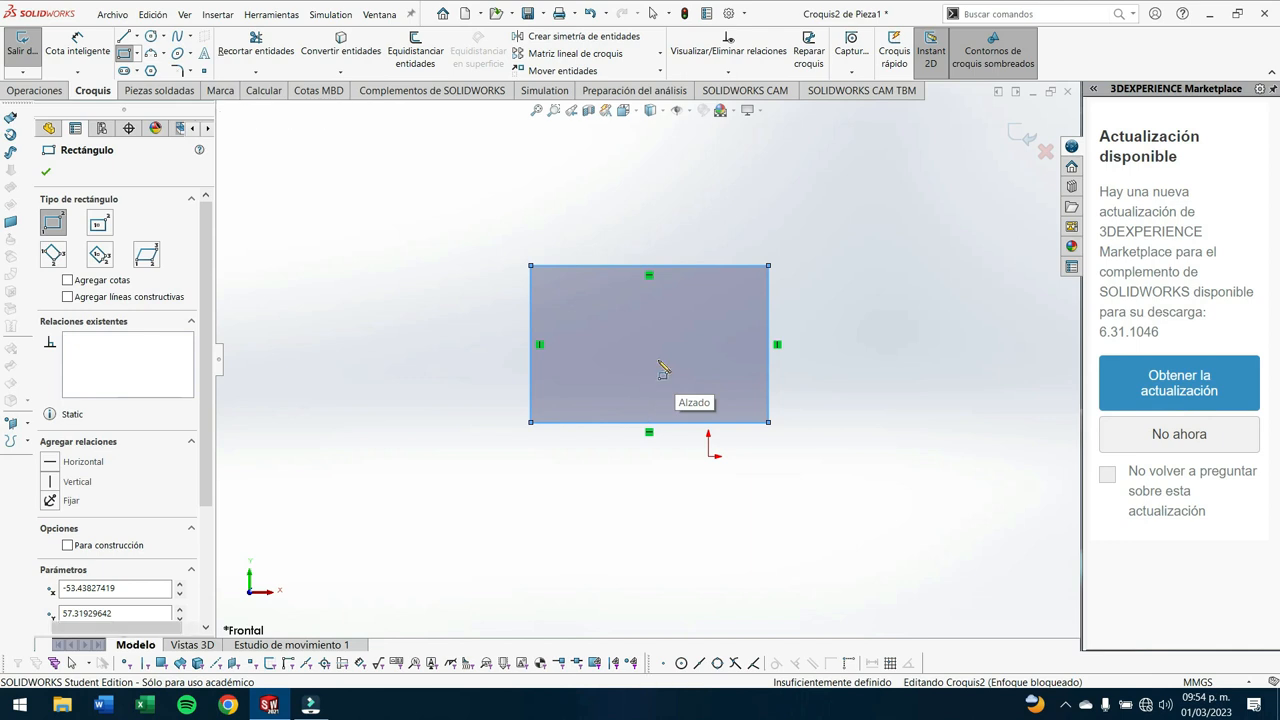
- Delete the rectangle from the current sketch and create a new part document
click(661, 348)
key(Delete)
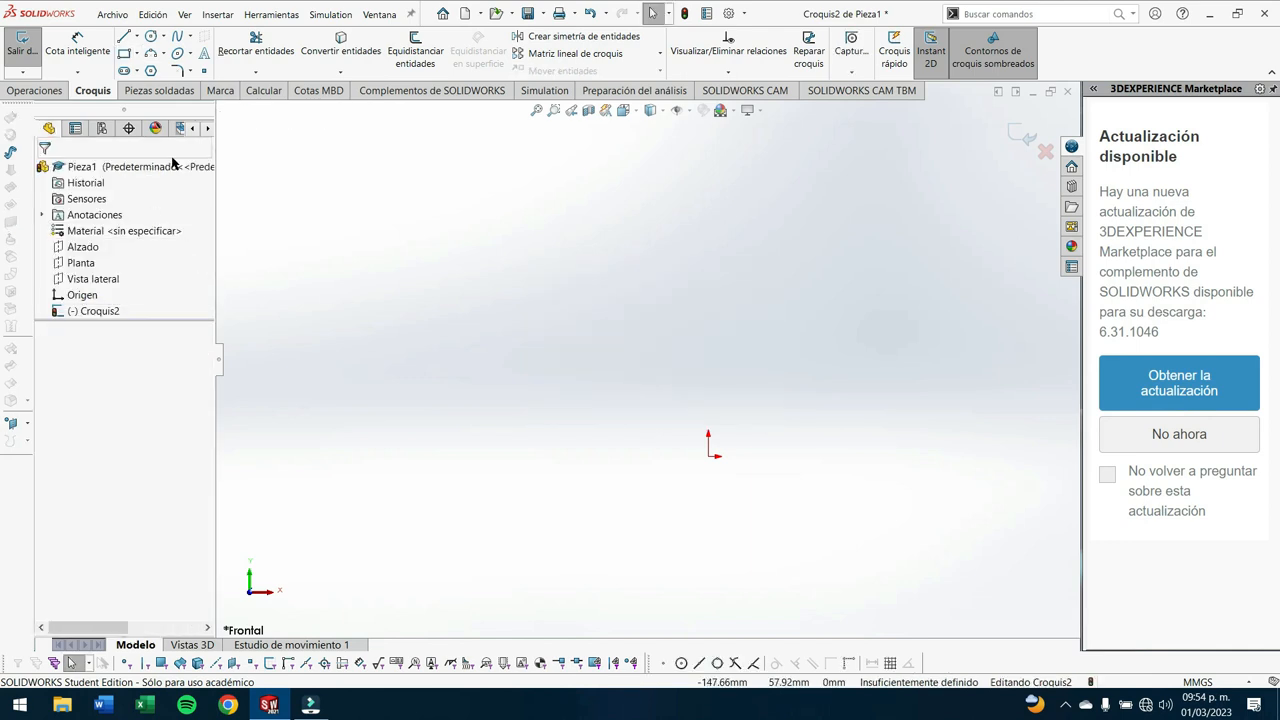
click(443, 14)
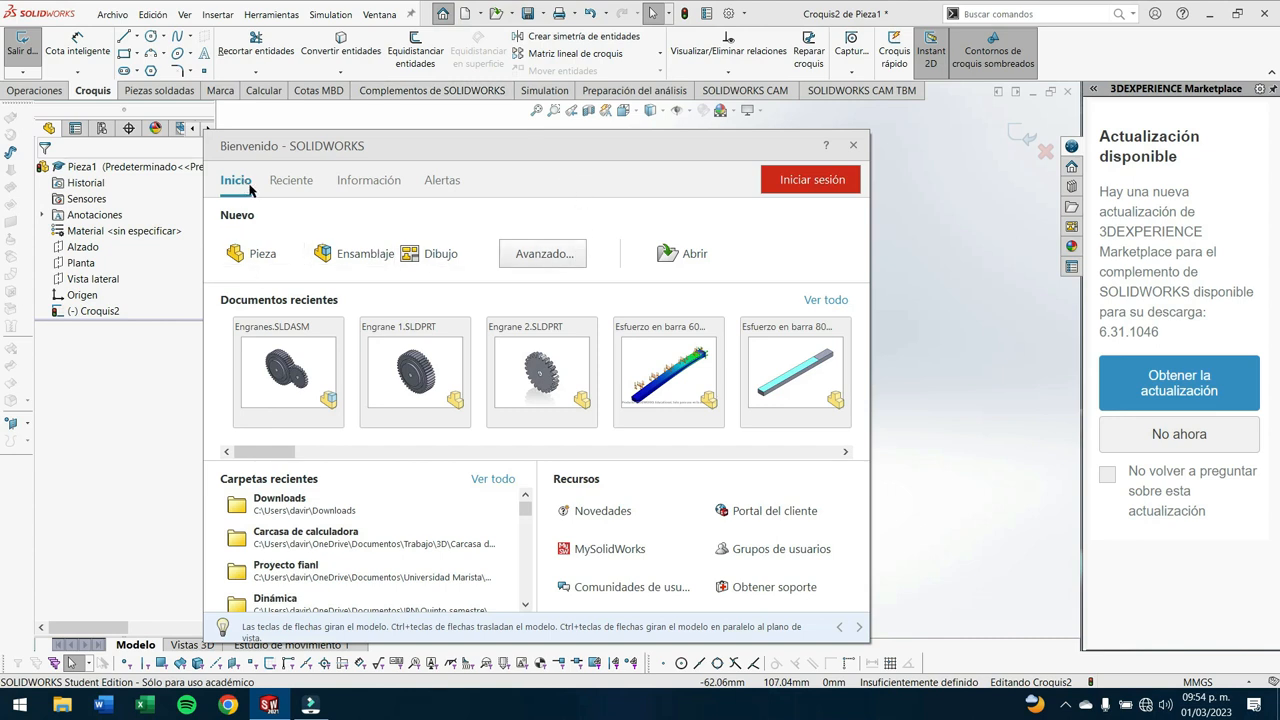
click(262, 254)
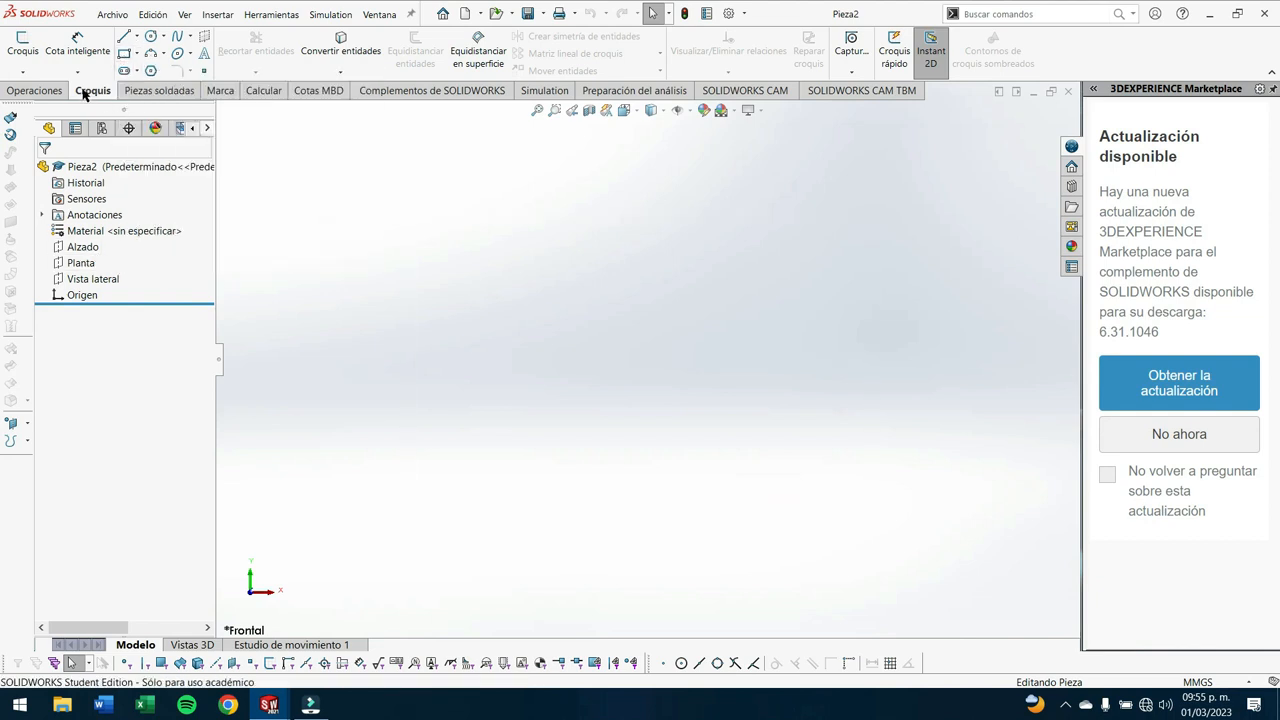
- Sketch a corner rectangle 100 mm wide and 60 mm high on the Alzado plane, starting at the origin
click(121, 52)
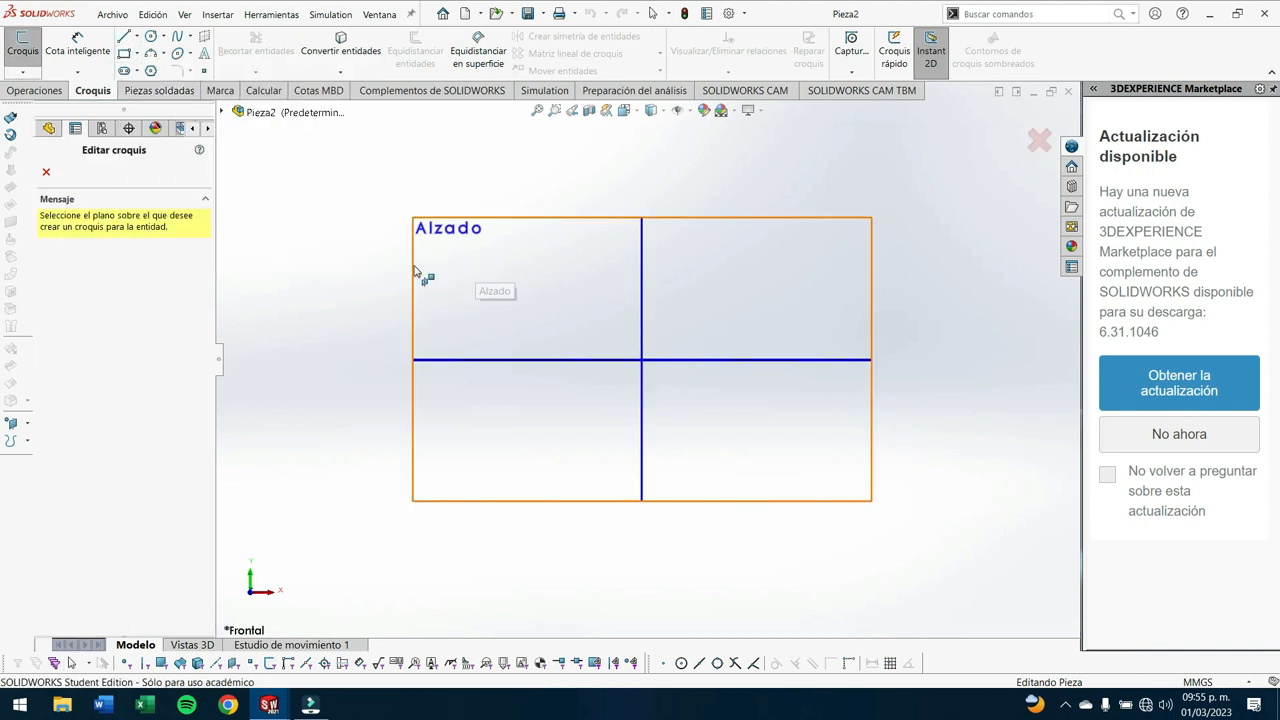
key(space)
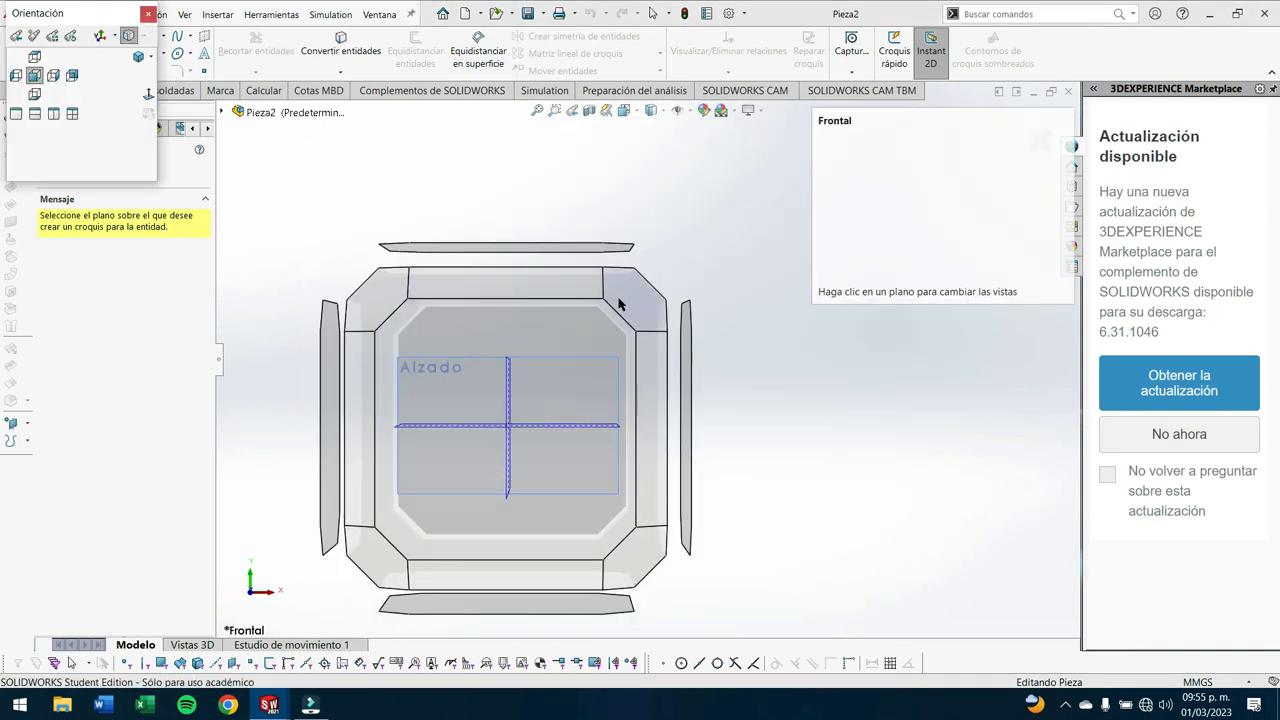
click(627, 299)
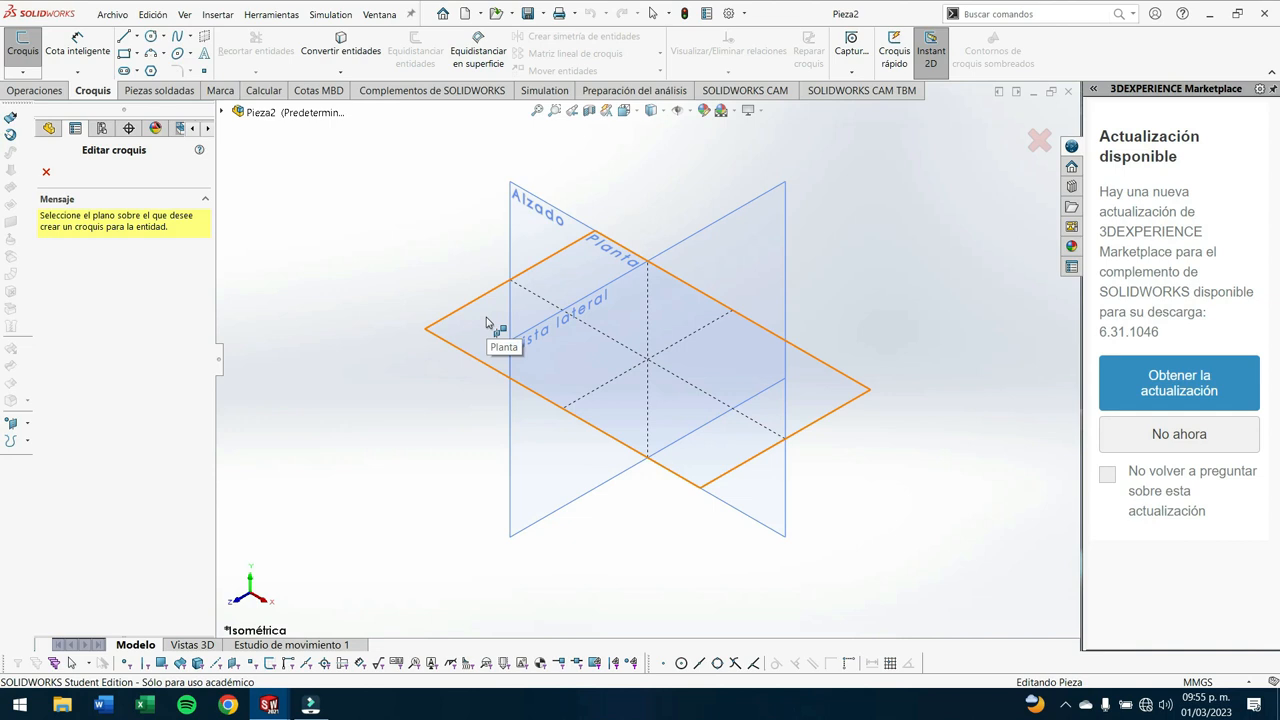
click(545, 231)
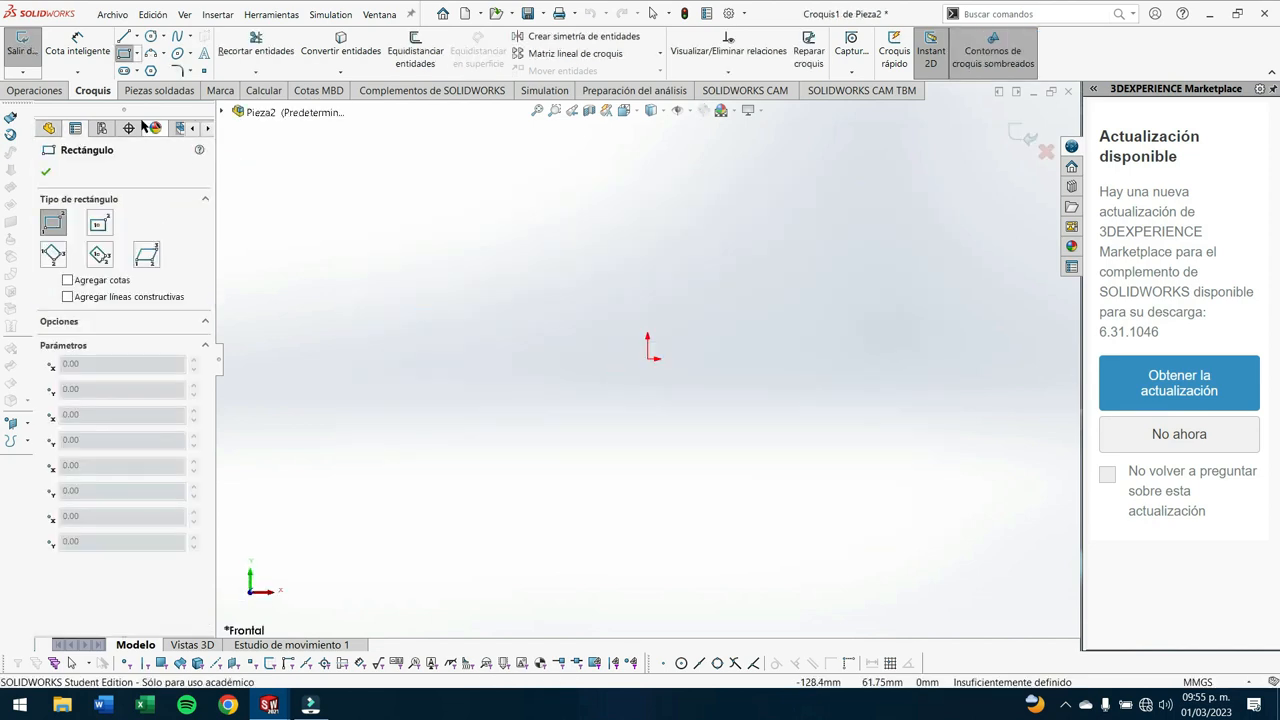
click(648, 359)
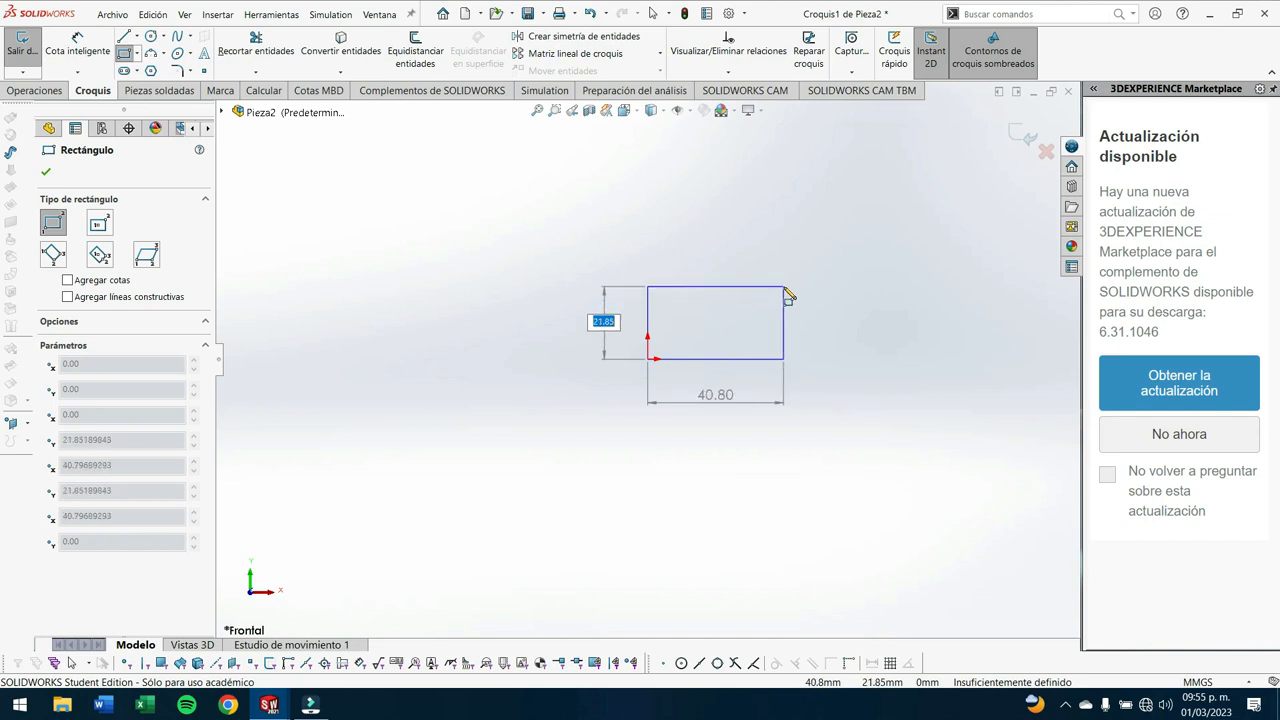
key(Tab)
text(6)
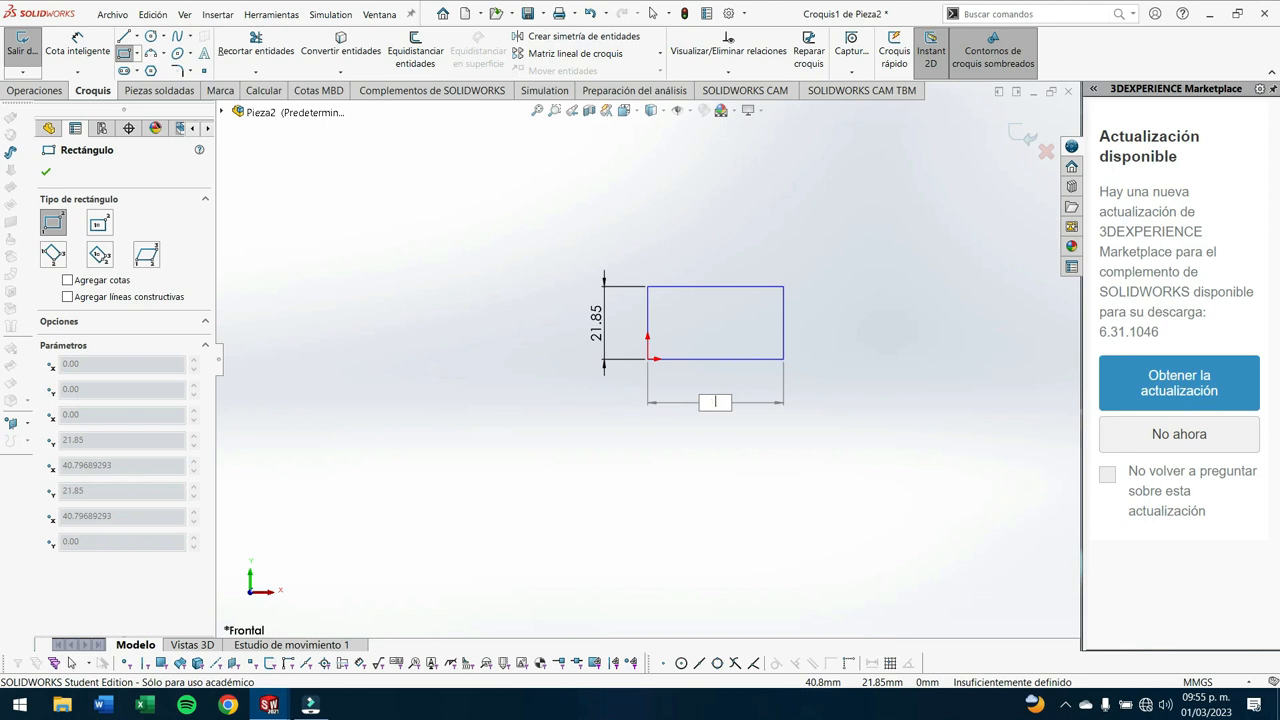
key(Tab)
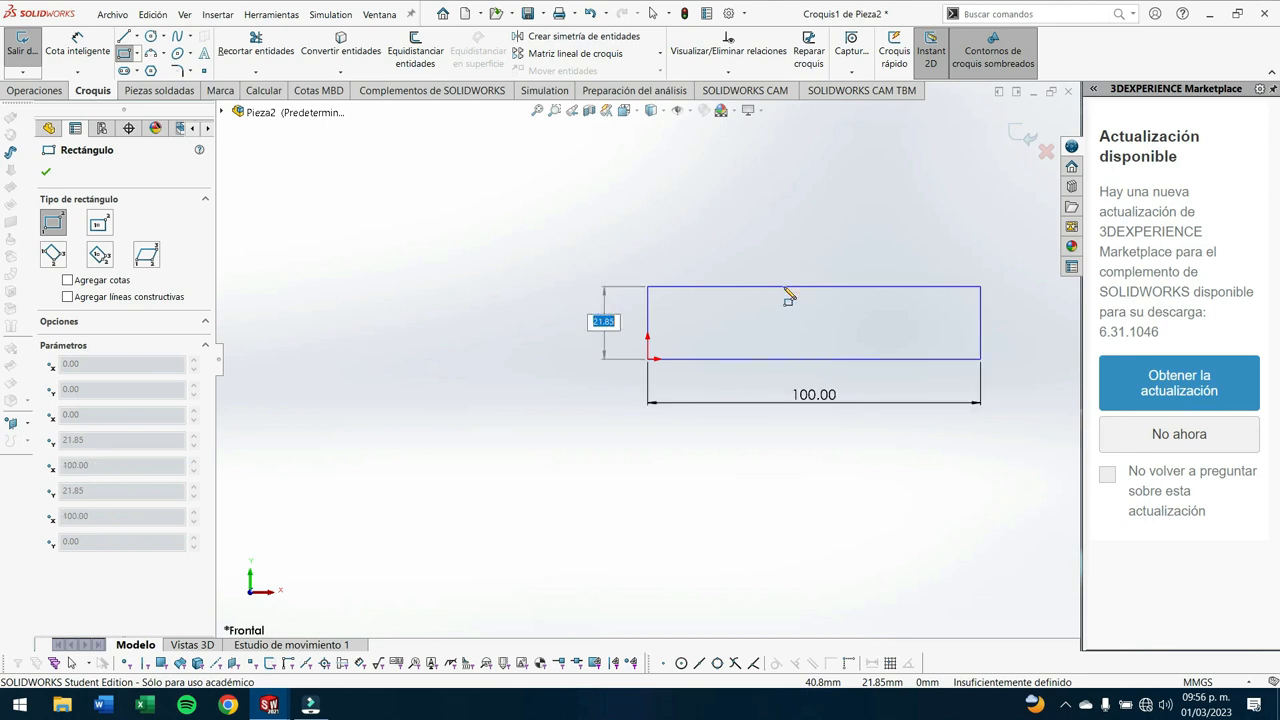
text(60)
key(Return)
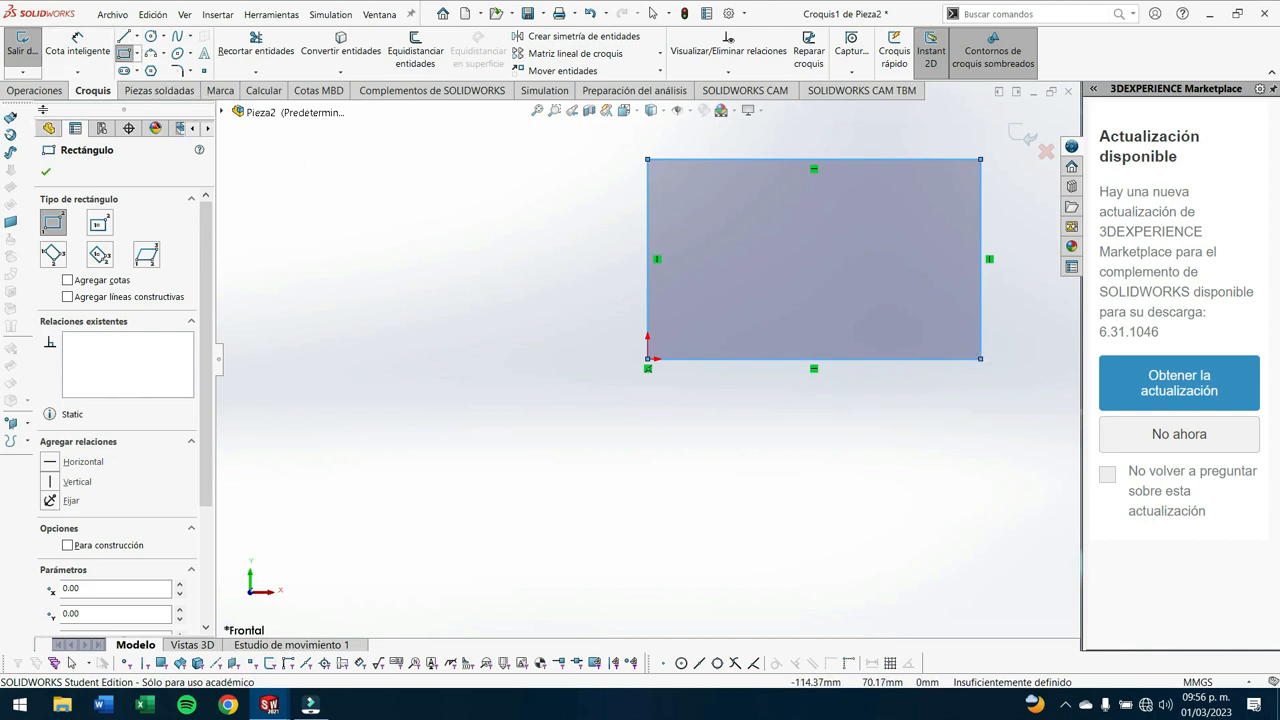
- Extrude the rectangle as a boss to a depth of 1200 mm
click(36, 91)
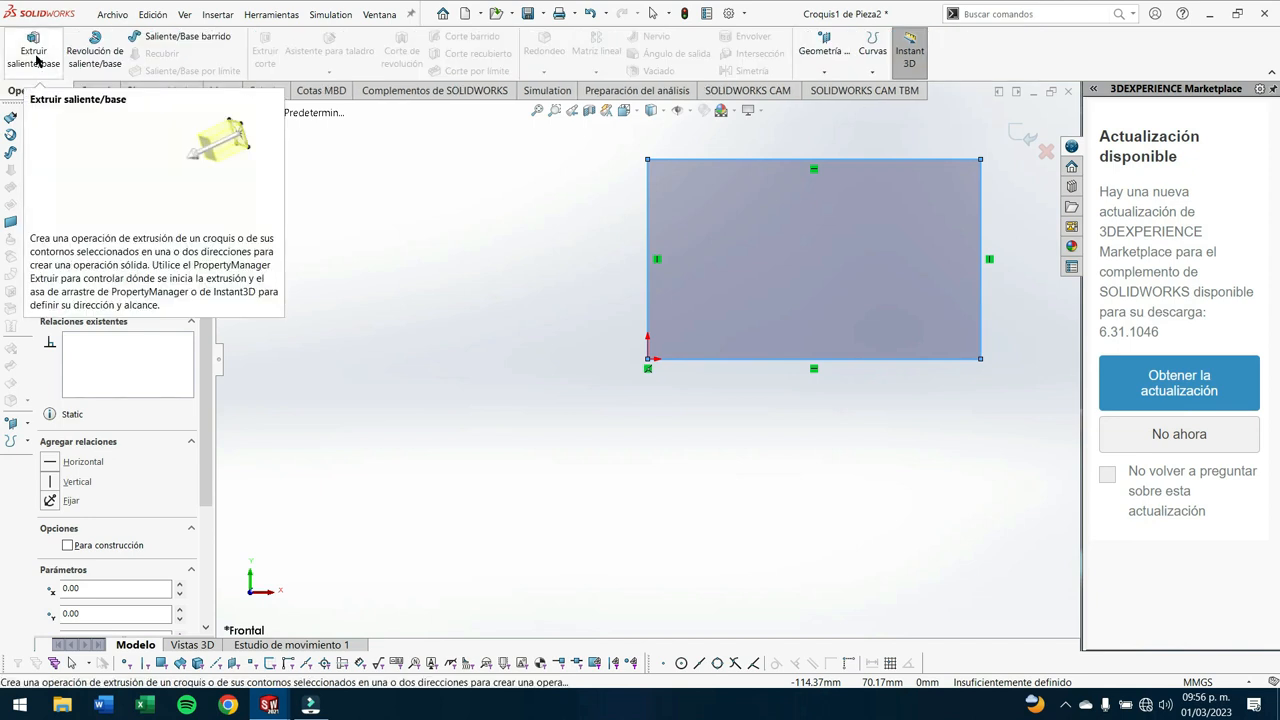
click(36, 58)
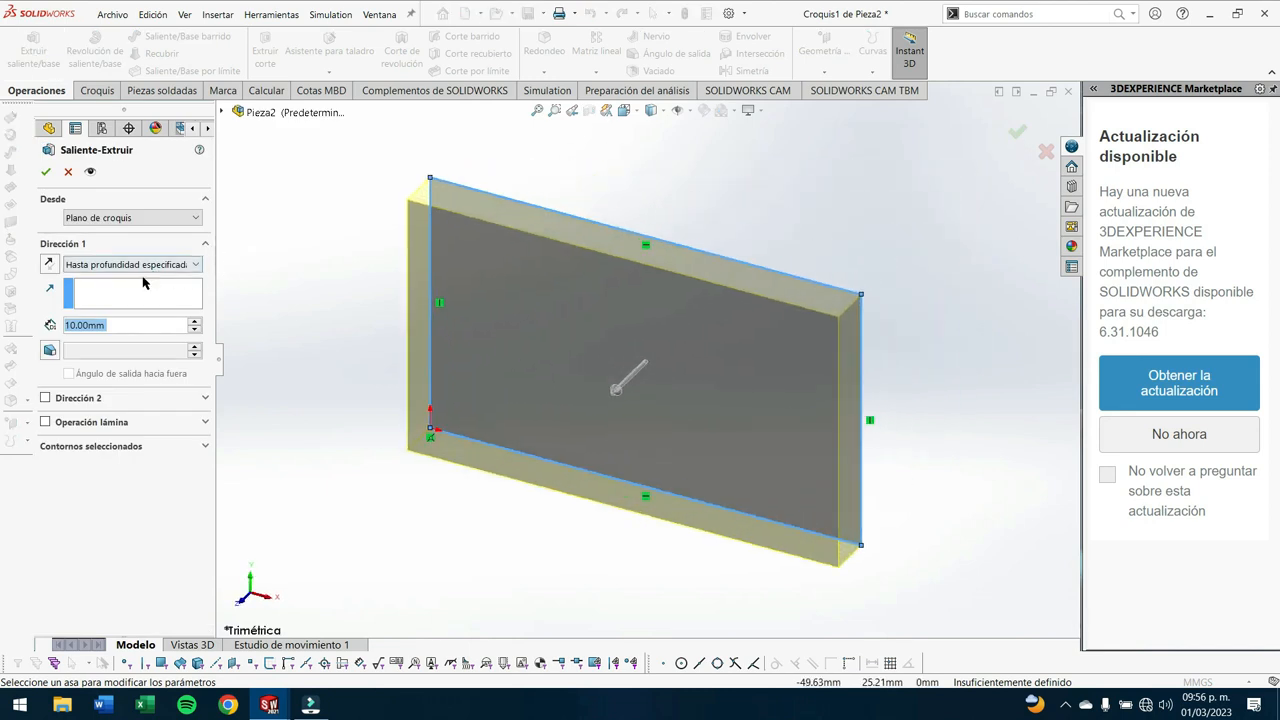
text(1220)
key(Return)
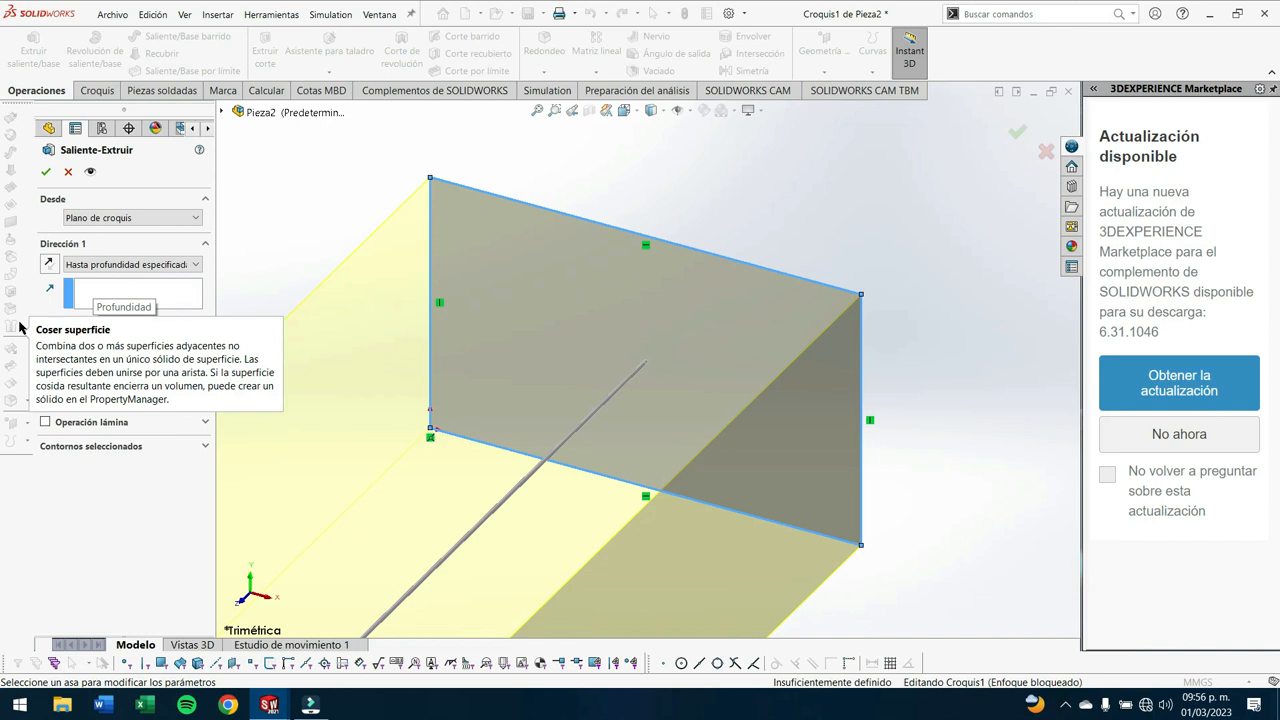
scroll(774, 363, down, 3)
scroll(506, 457, up, 8)
scroll(481, 461, up, 2)
scroll(481, 470, down, 2)
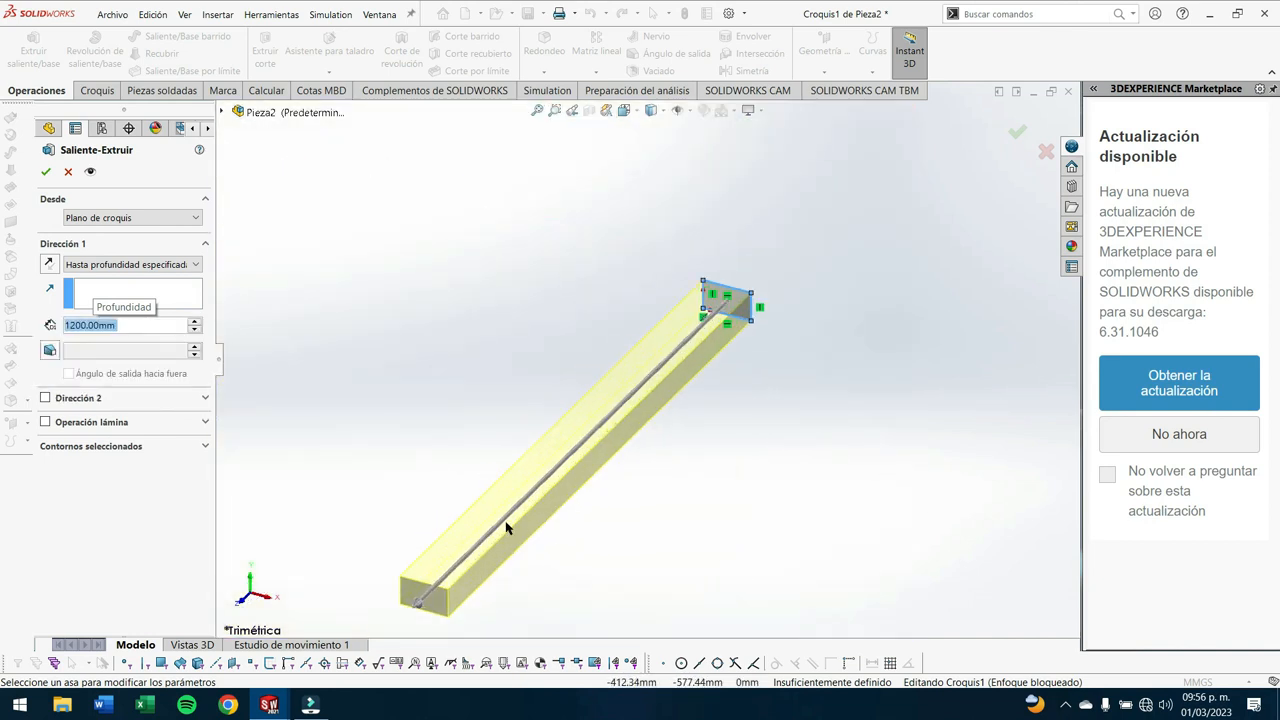
click(45, 174)
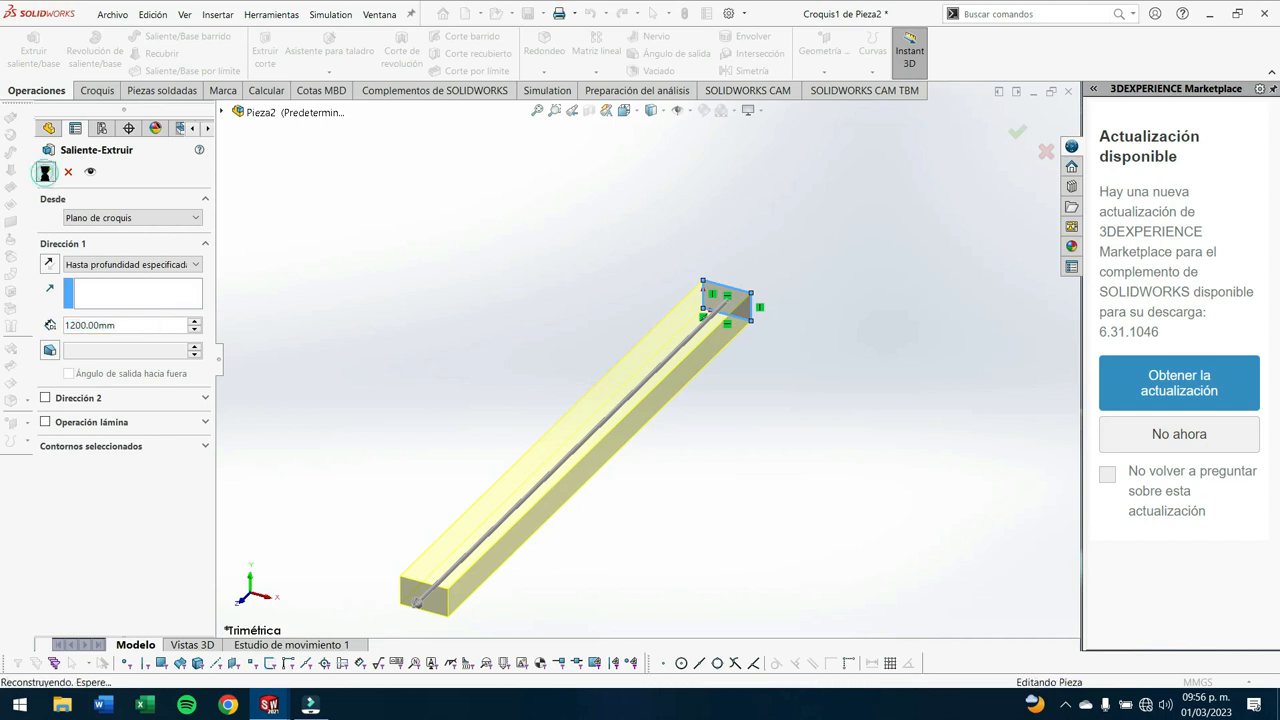
- Create a new static simulation study for the bar named "ANÁLISIS DE 35kN"
middle_drag(659, 468, 789, 446)
middle_drag(514, 394, 597, 449)
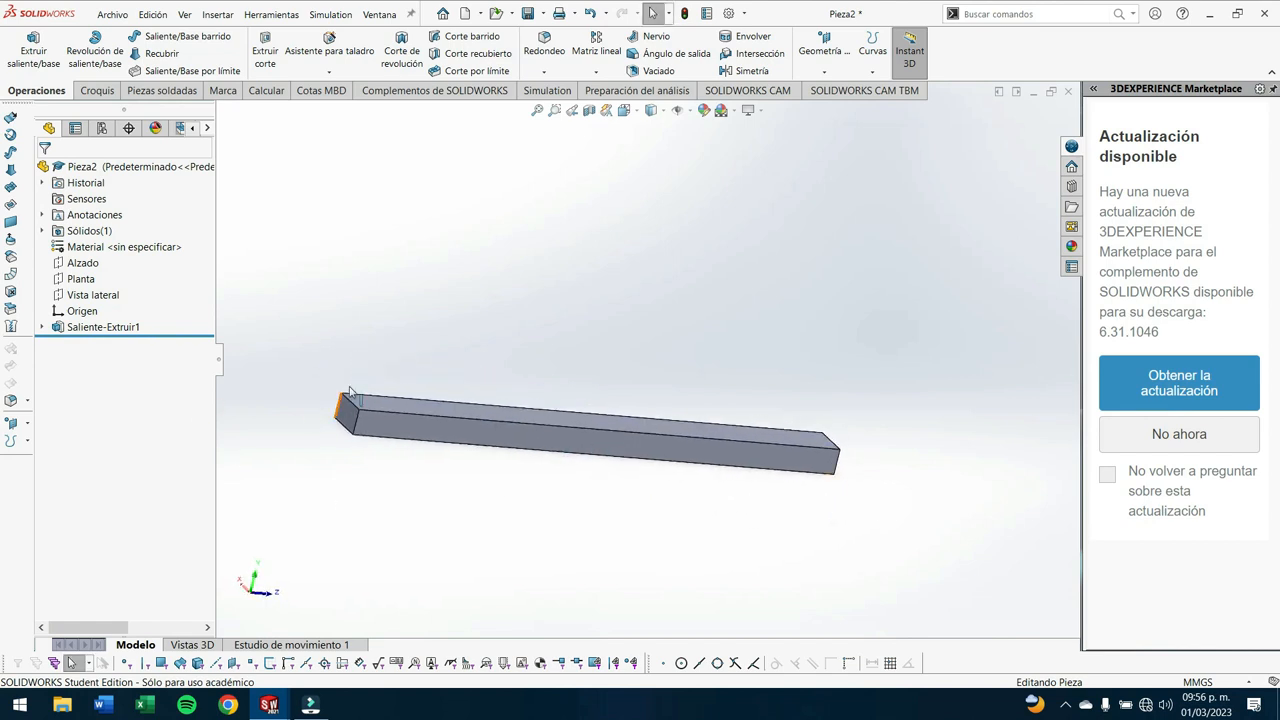
click(542, 91)
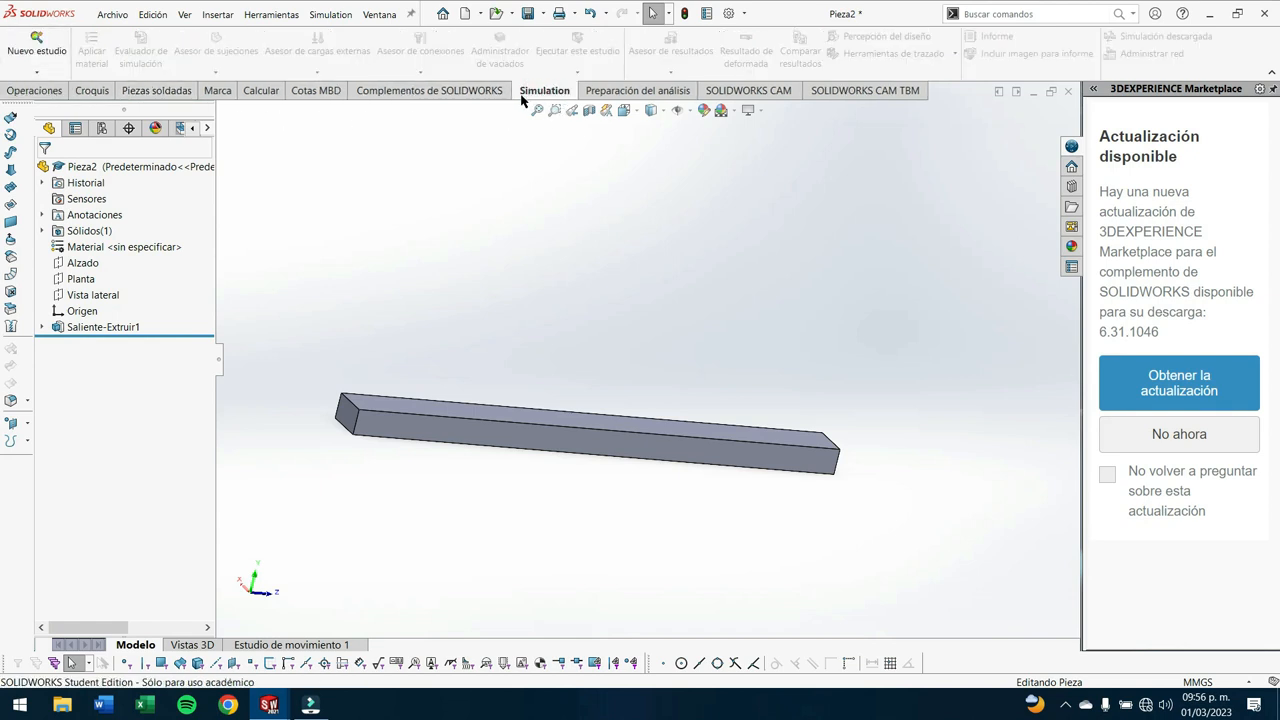
click(34, 50)
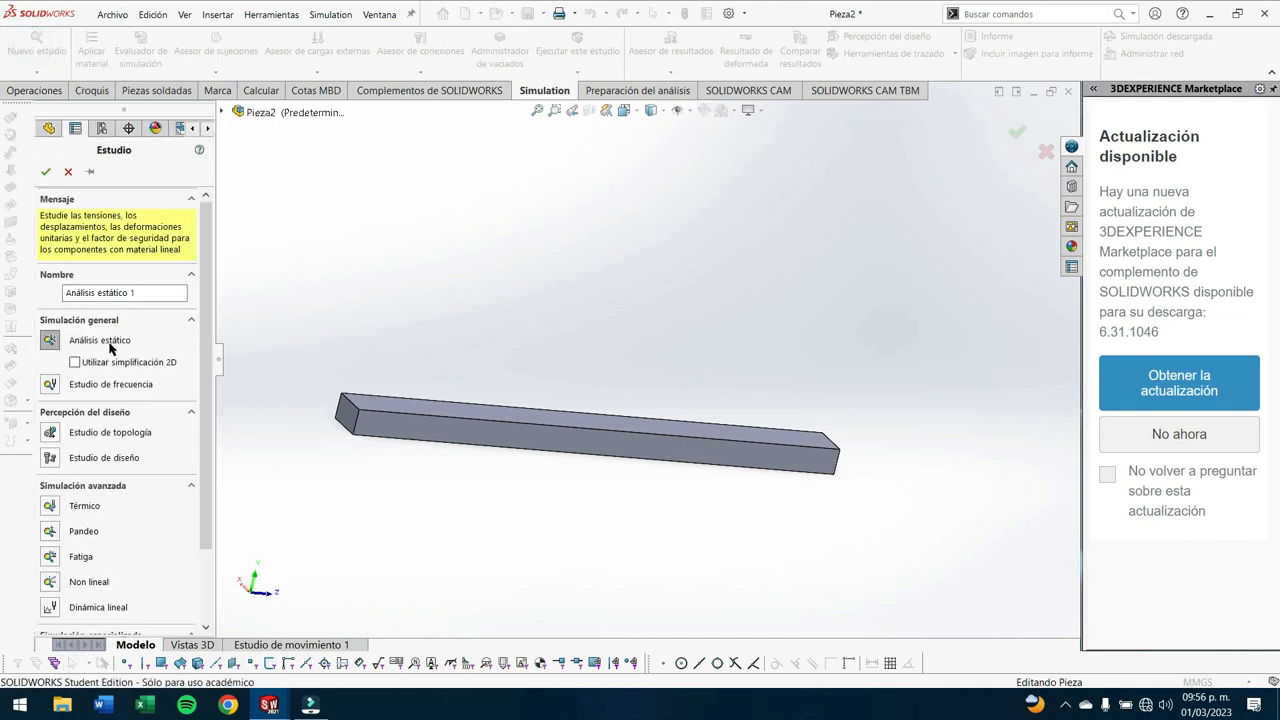
drag(148, 295, 1, 294)
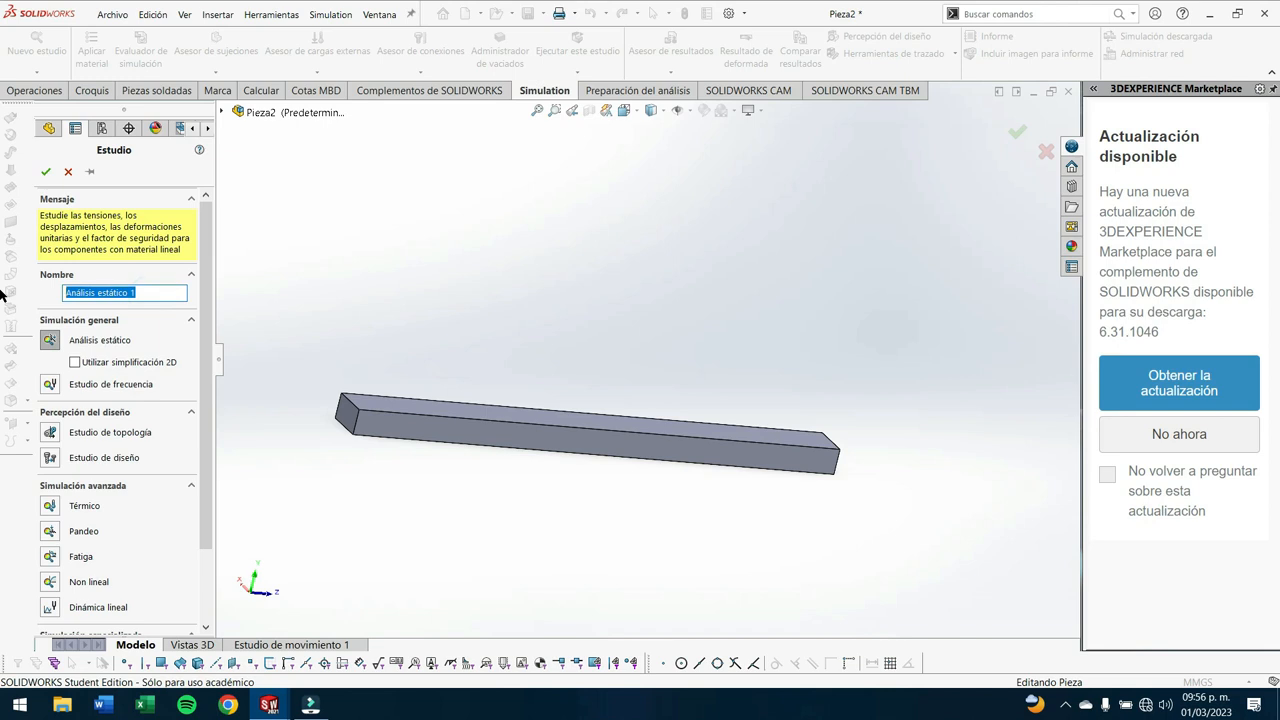
text(a)
text(NÁLISIS DE 35k)
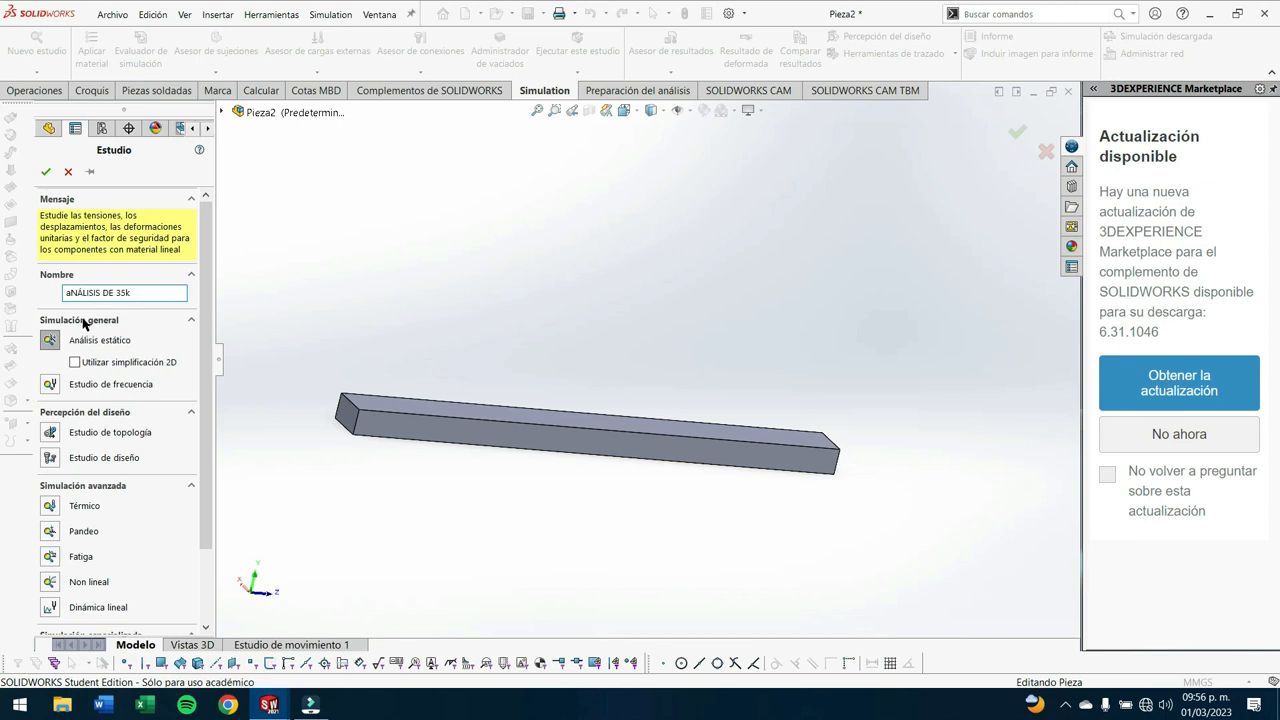
key(Home)
key(Delete)
text(A)
click(46, 172)
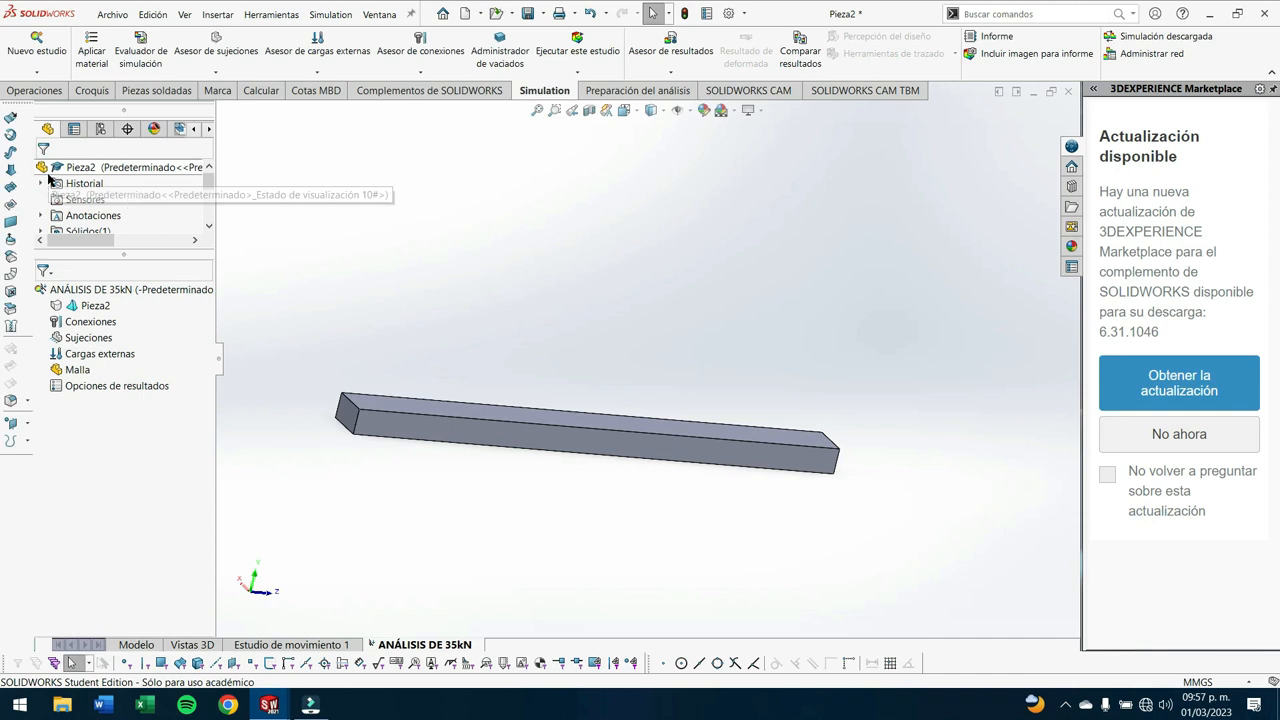
- Apply the steel material AISI 1020 to the bar in the study
middle_drag(655, 437, 577, 447)
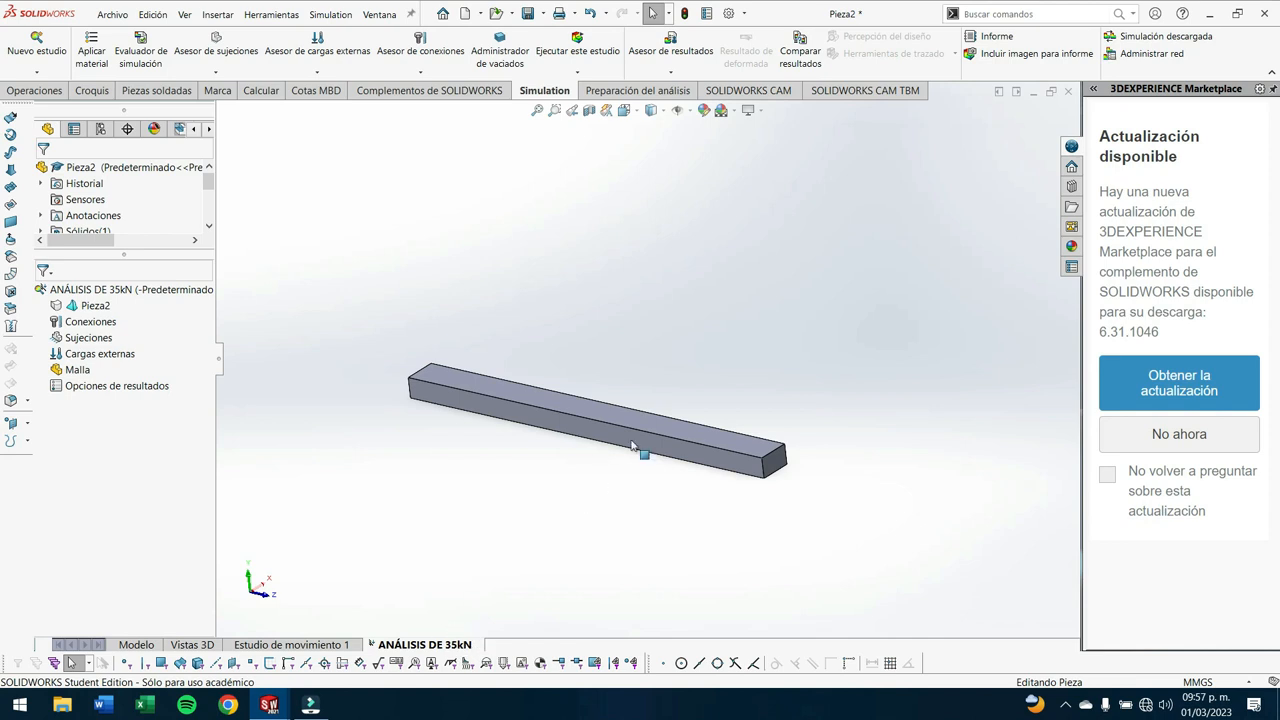
middle_drag(646, 423, 766, 366)
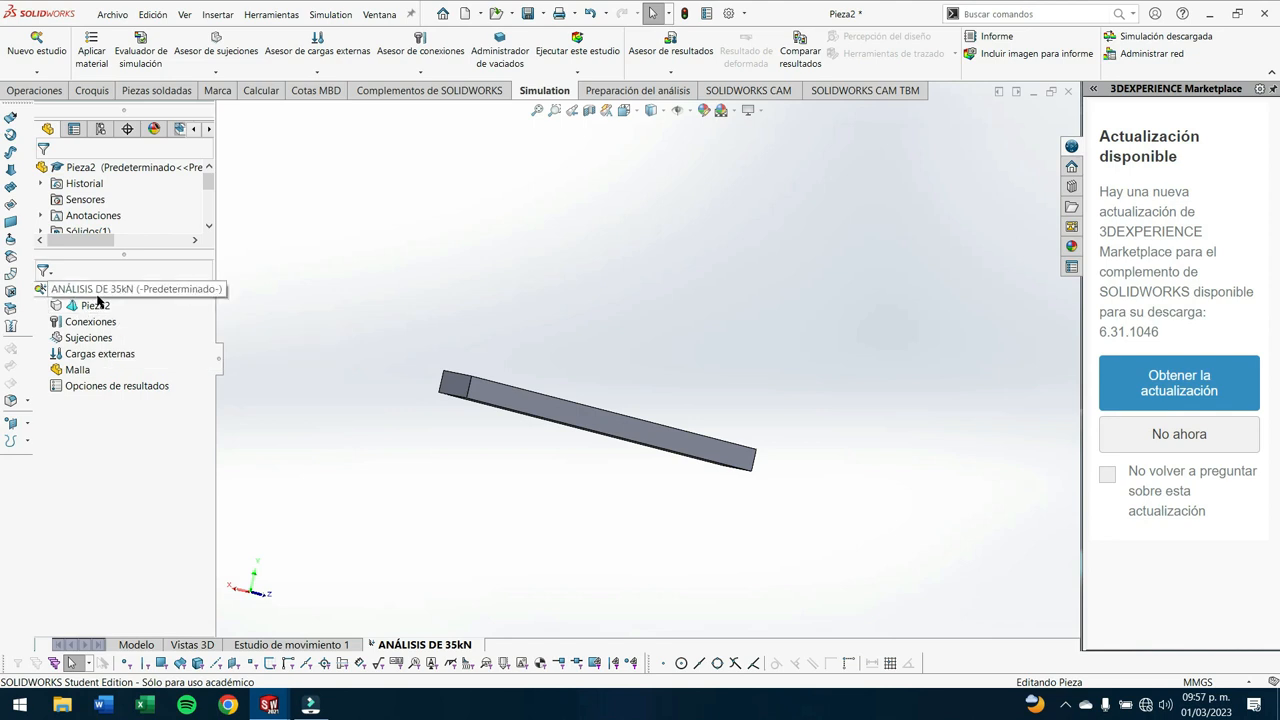
right_click(97, 296)
click(82, 312)
right_click(97, 311)
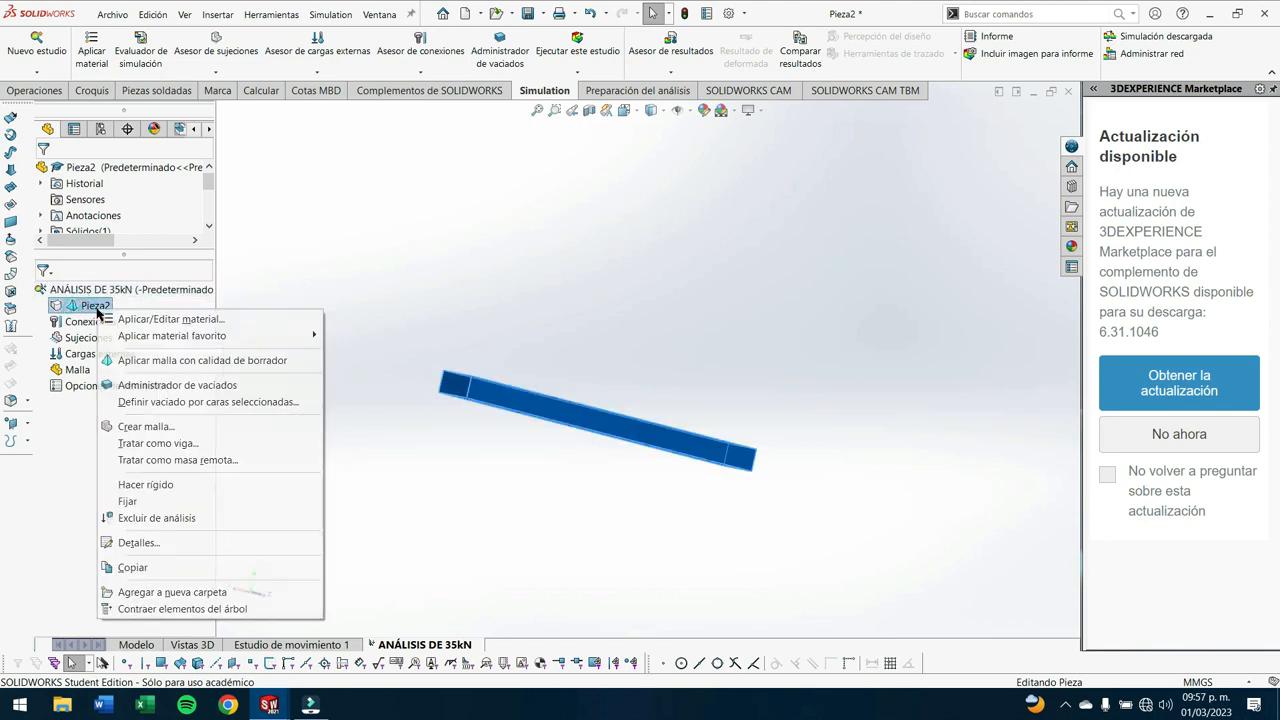
click(172, 319)
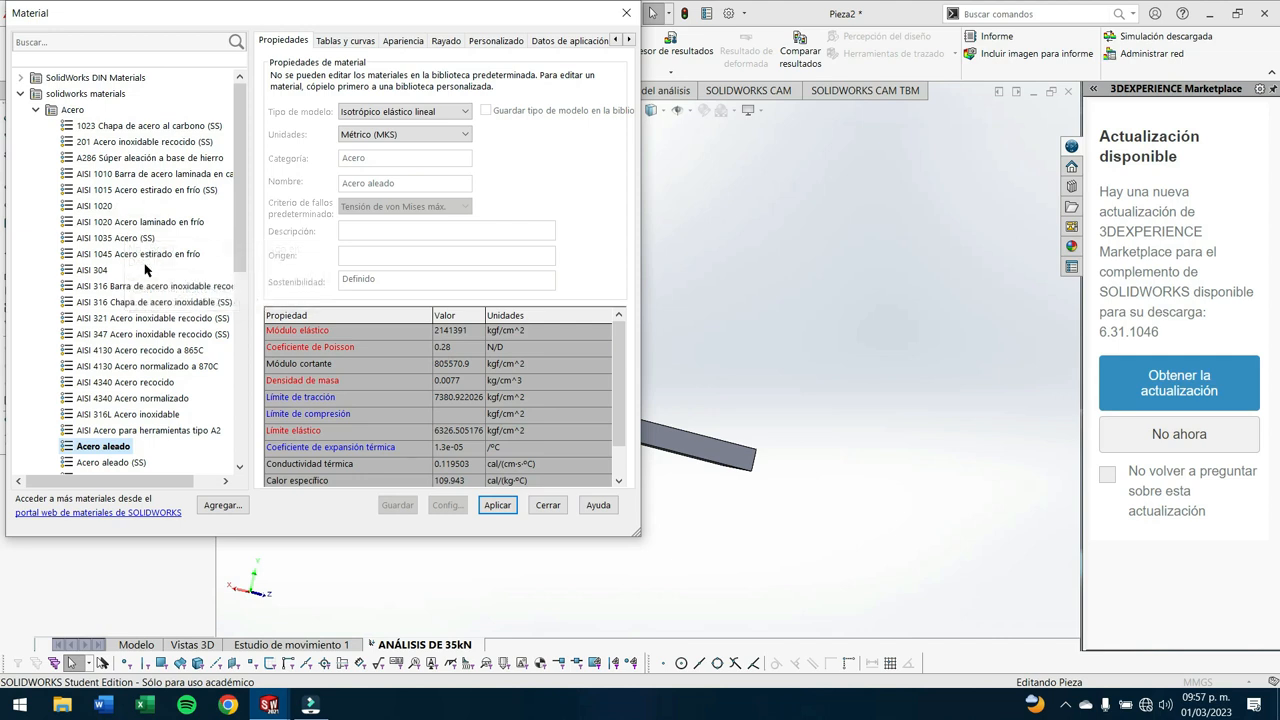
click(95, 206)
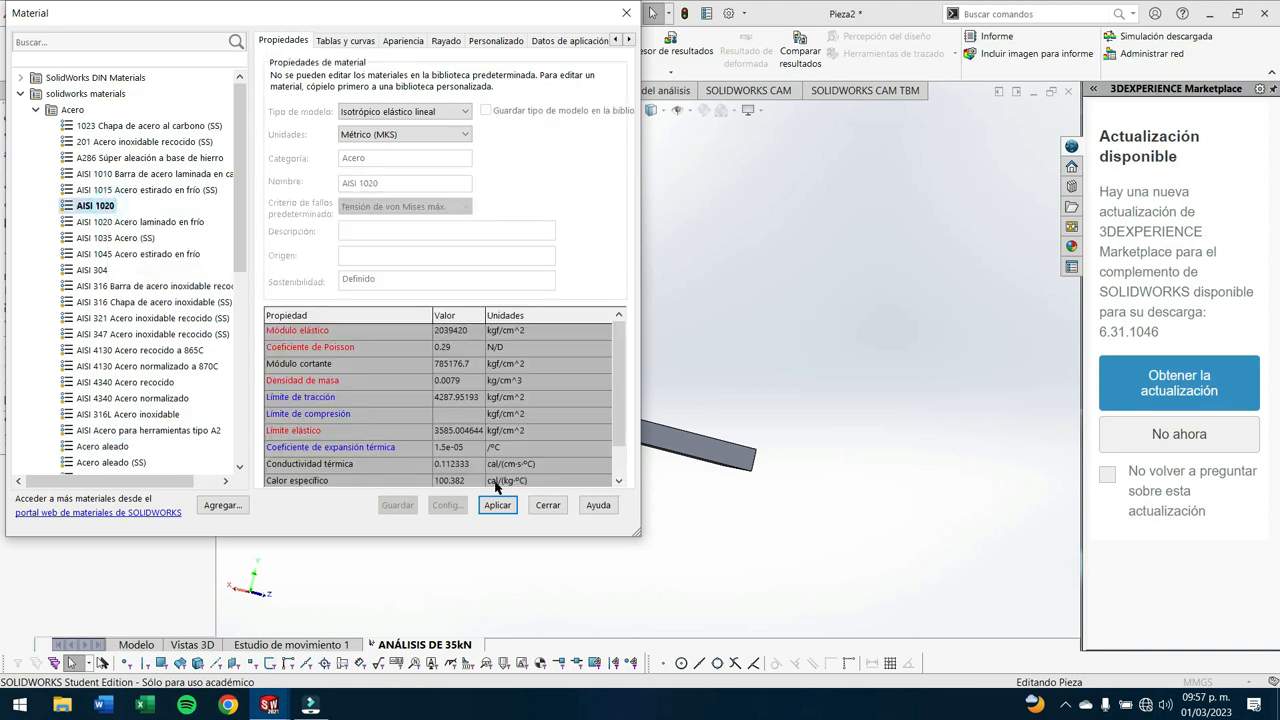
click(497, 506)
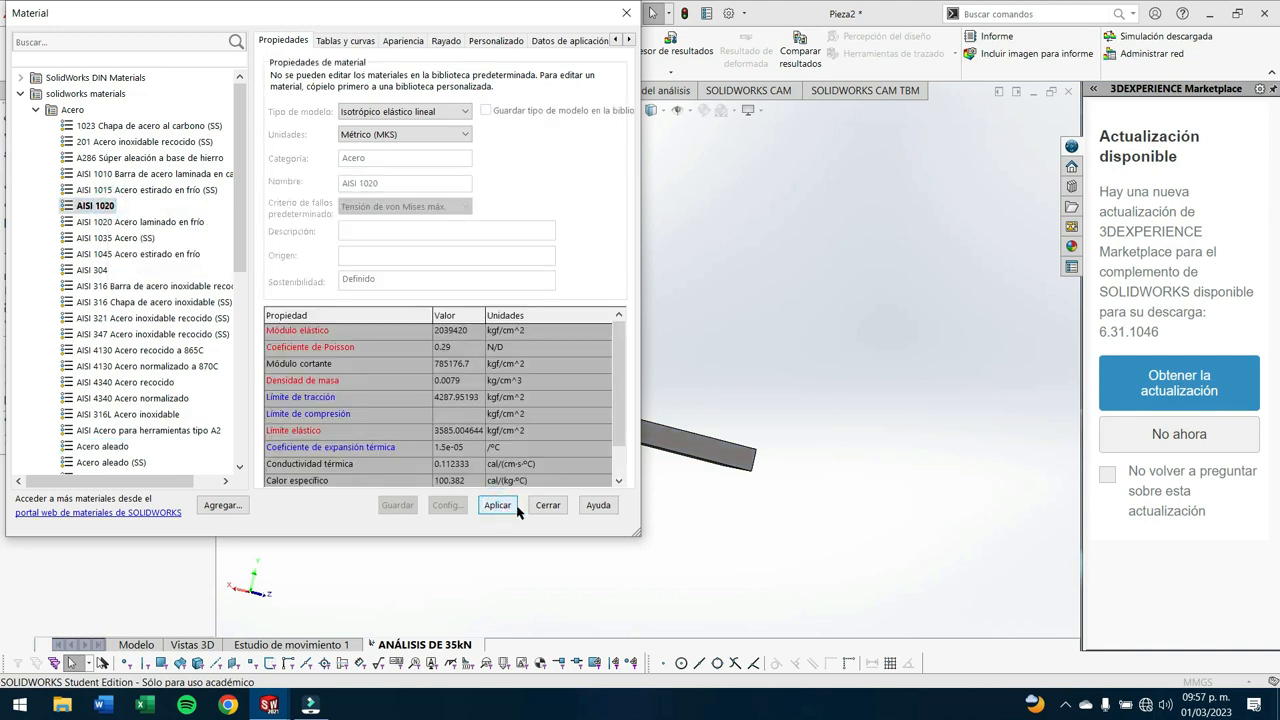
click(548, 505)
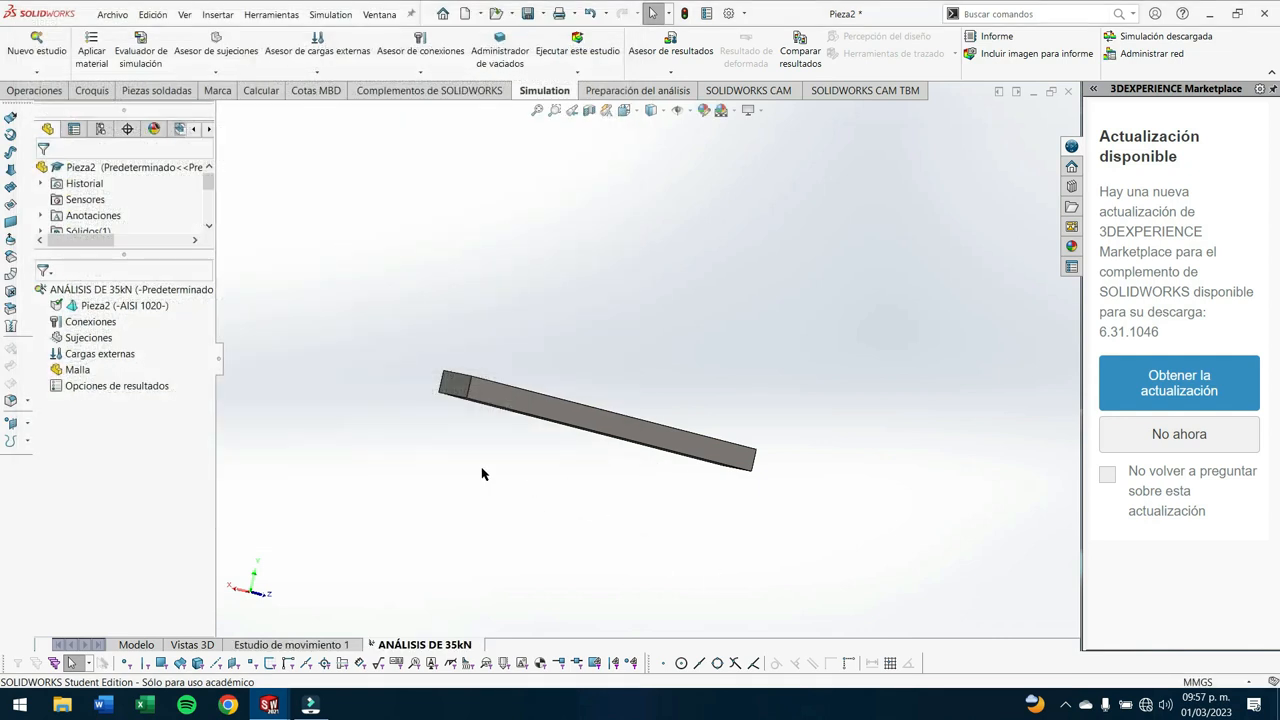
right_click(84, 320)
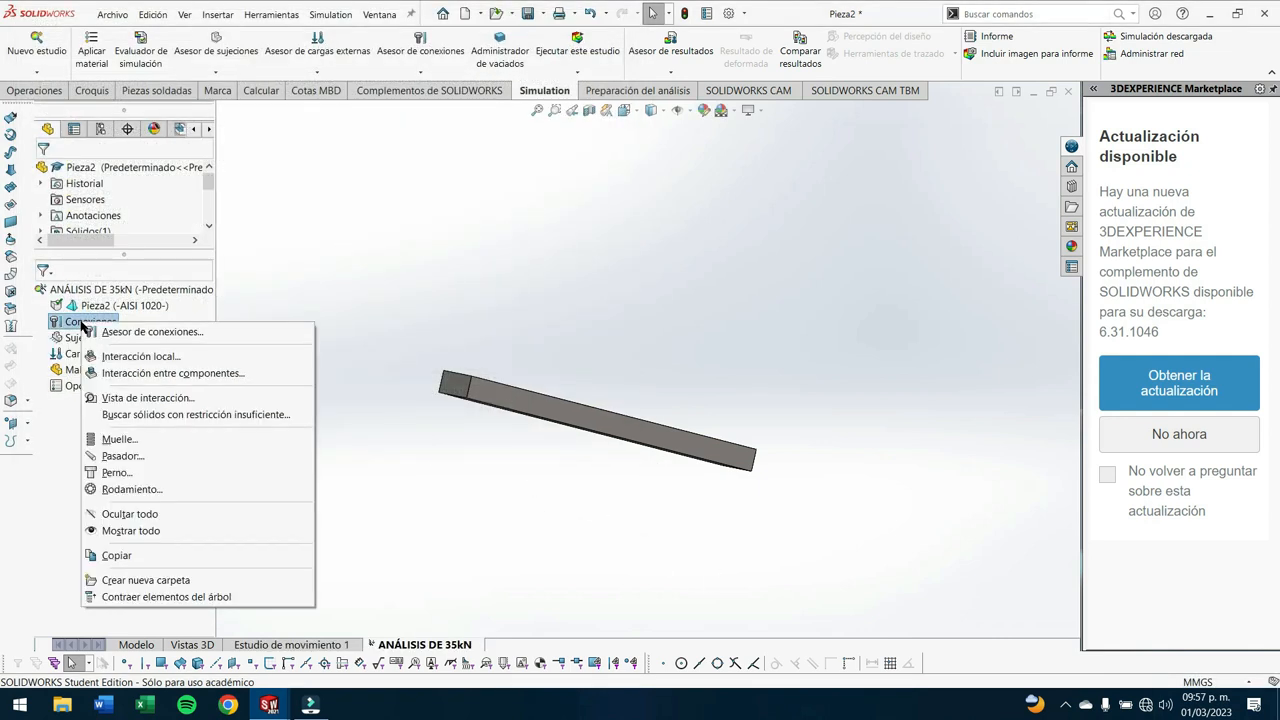
right_click(75, 339)
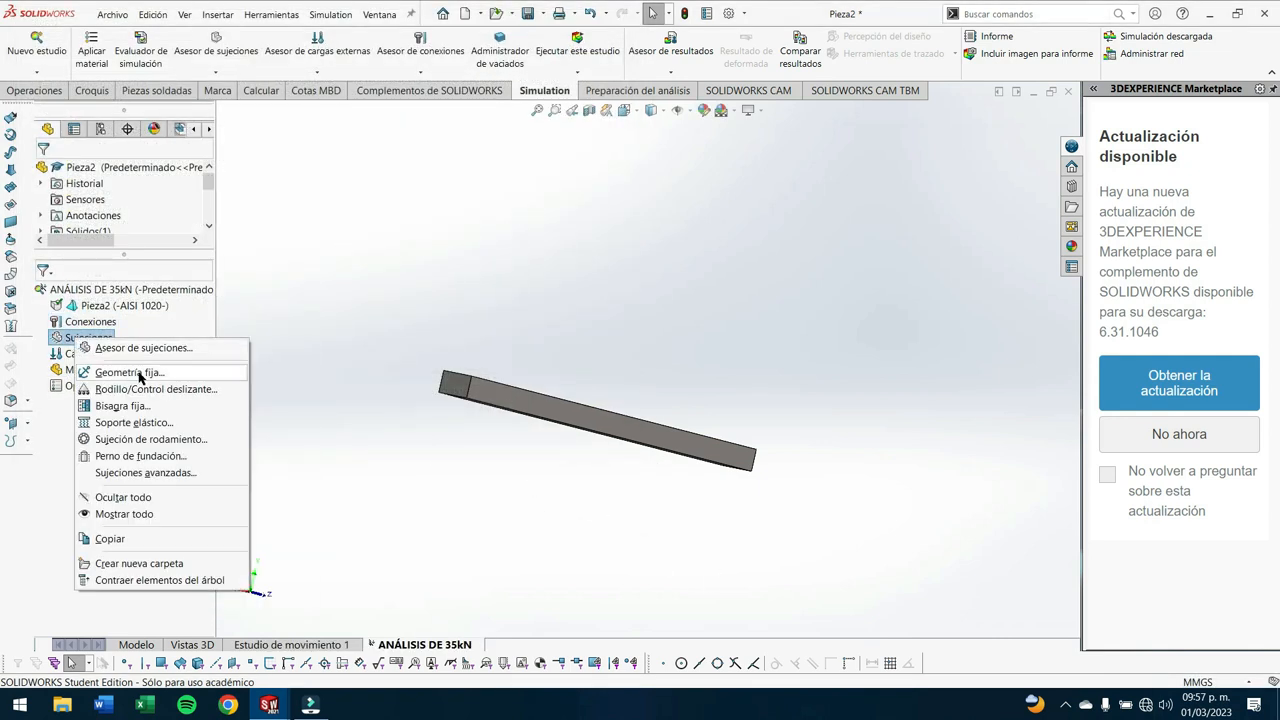
click(143, 331)
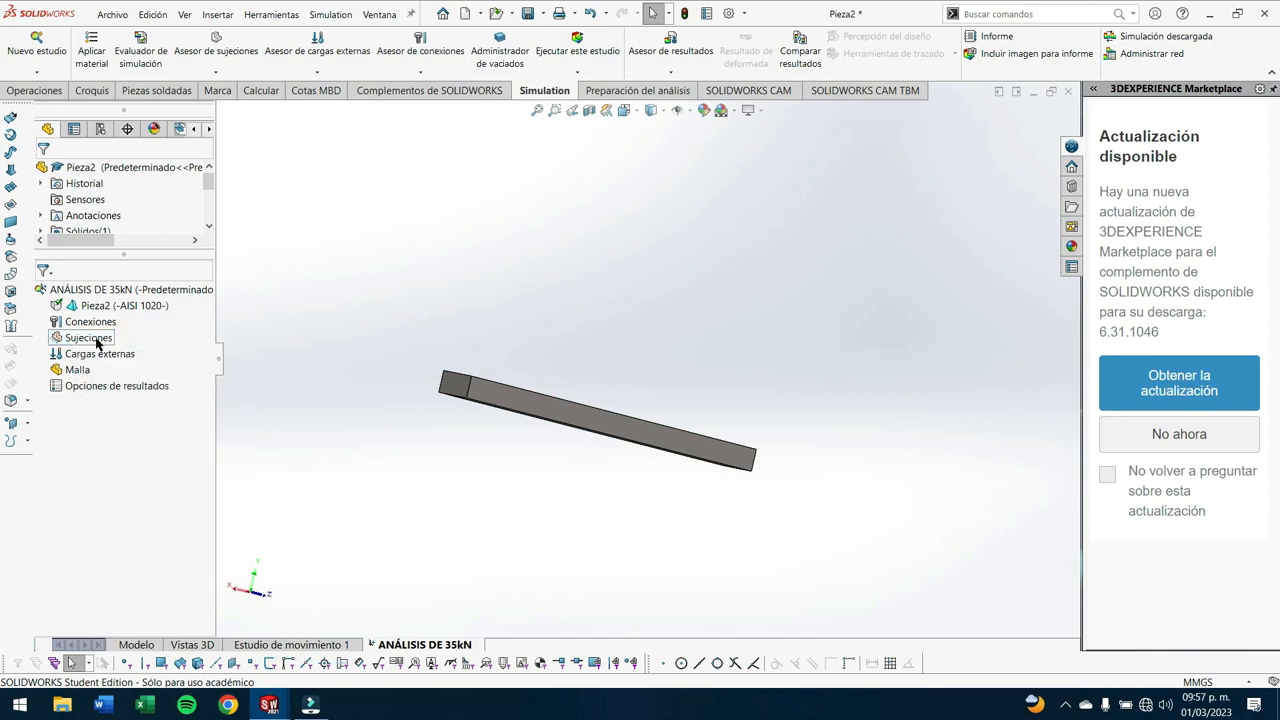
- Add a fixed geometry fixture to the bar's end face
right_click(97, 341)
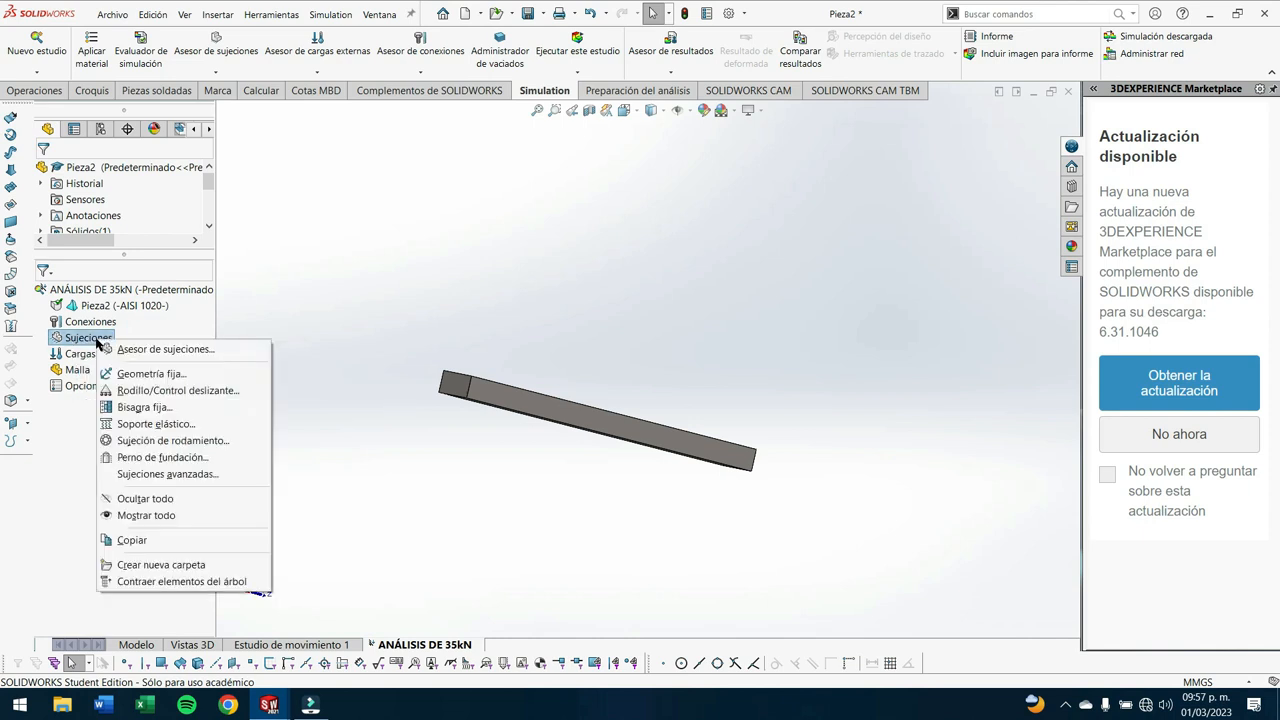
click(142, 378)
scroll(430, 385, down, 3)
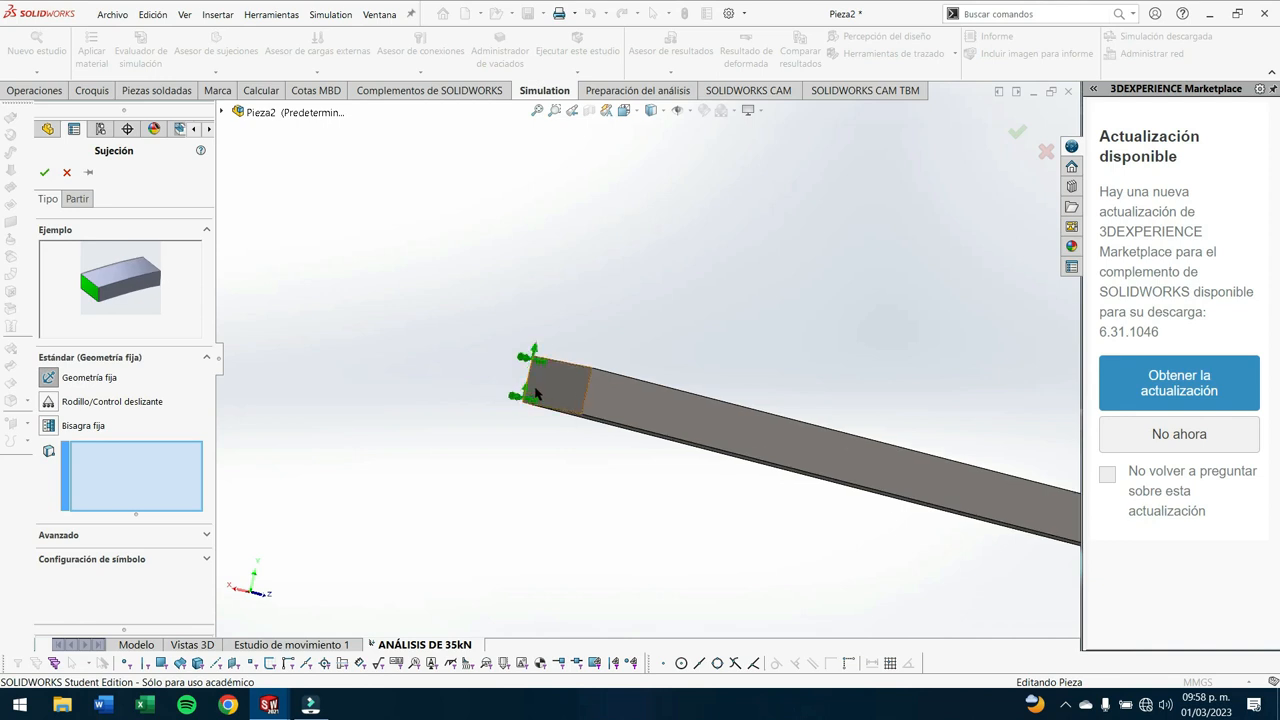
click(558, 398)
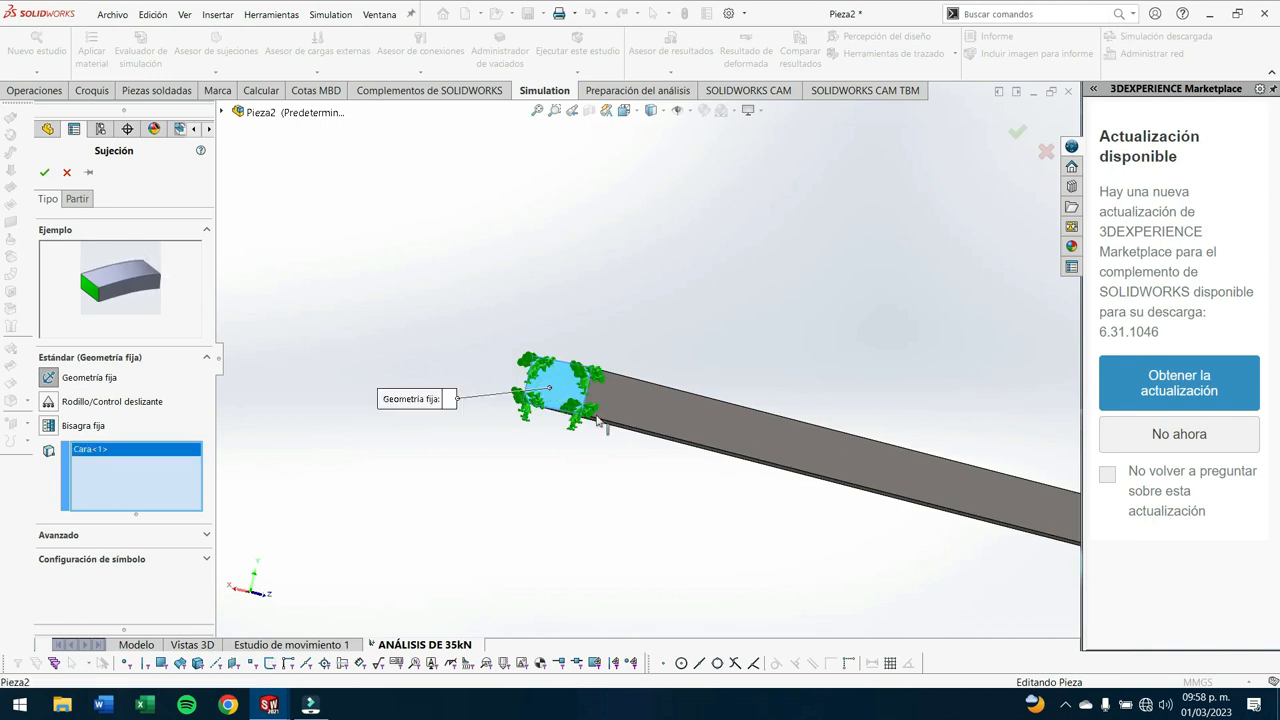
scroll(629, 494, up, 1)
middle_drag(629, 494, 598, 520)
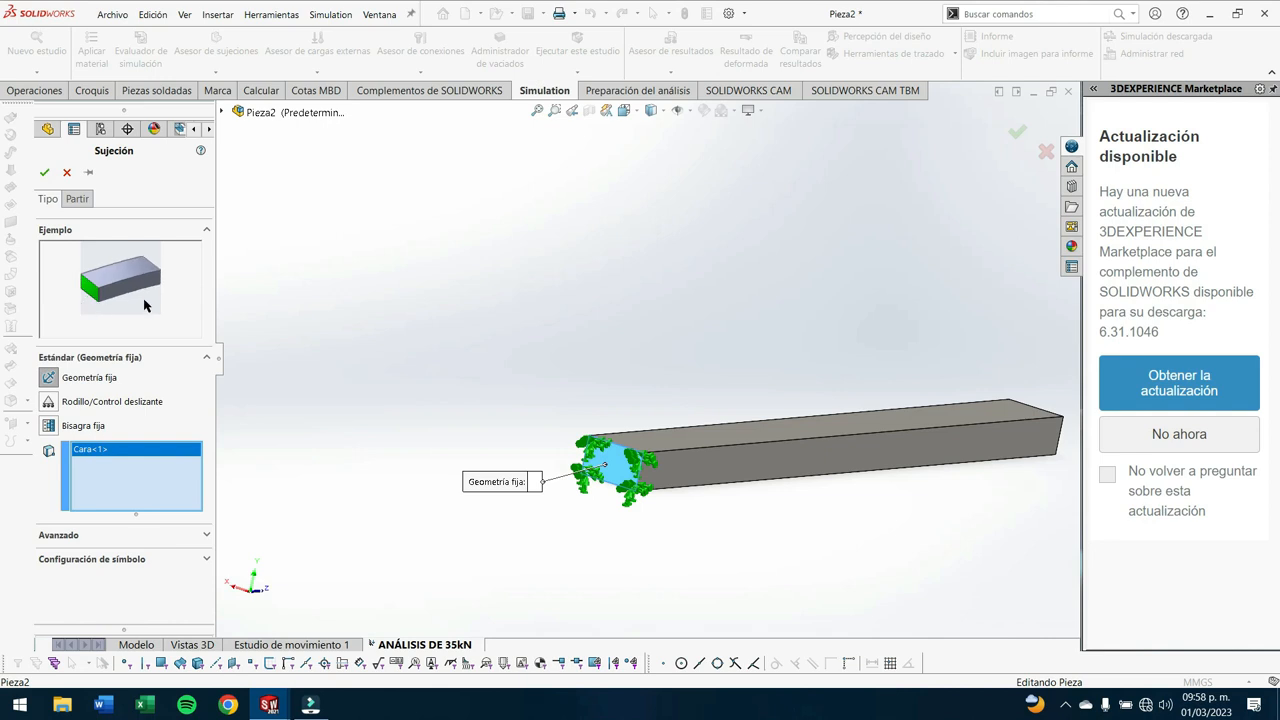
scroll(620, 440, down, 5)
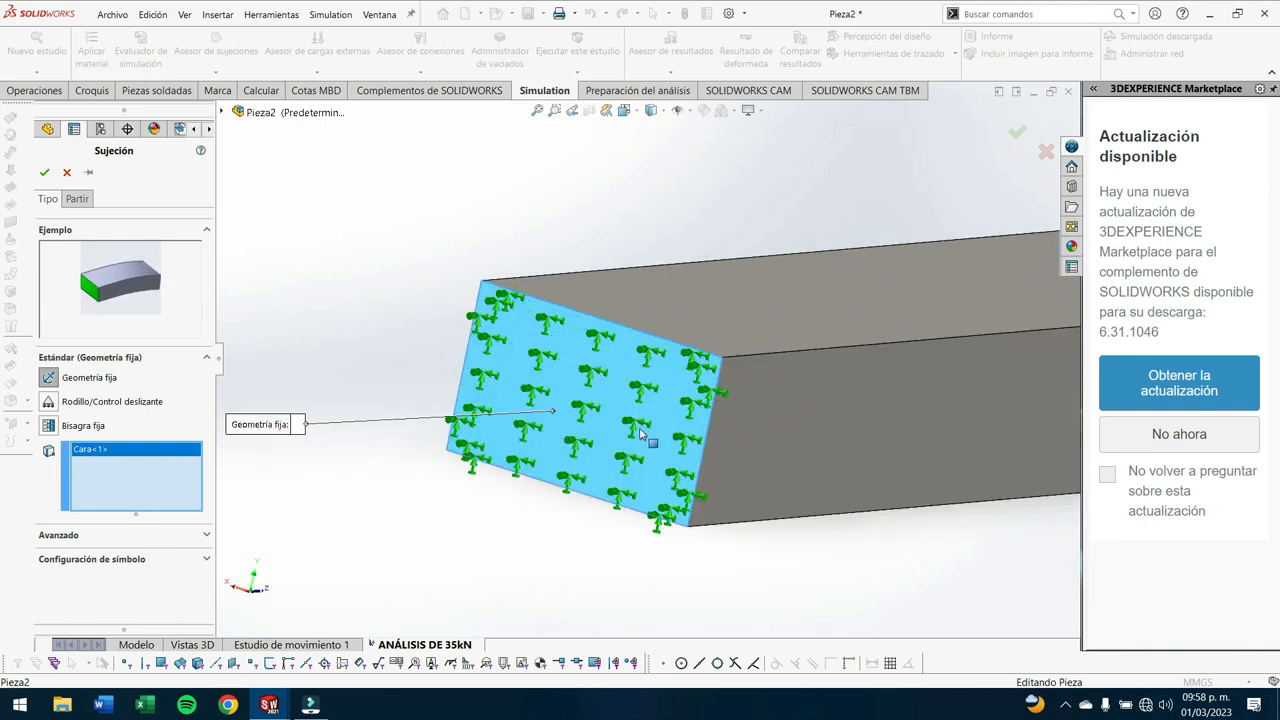
scroll(592, 416, down, 2)
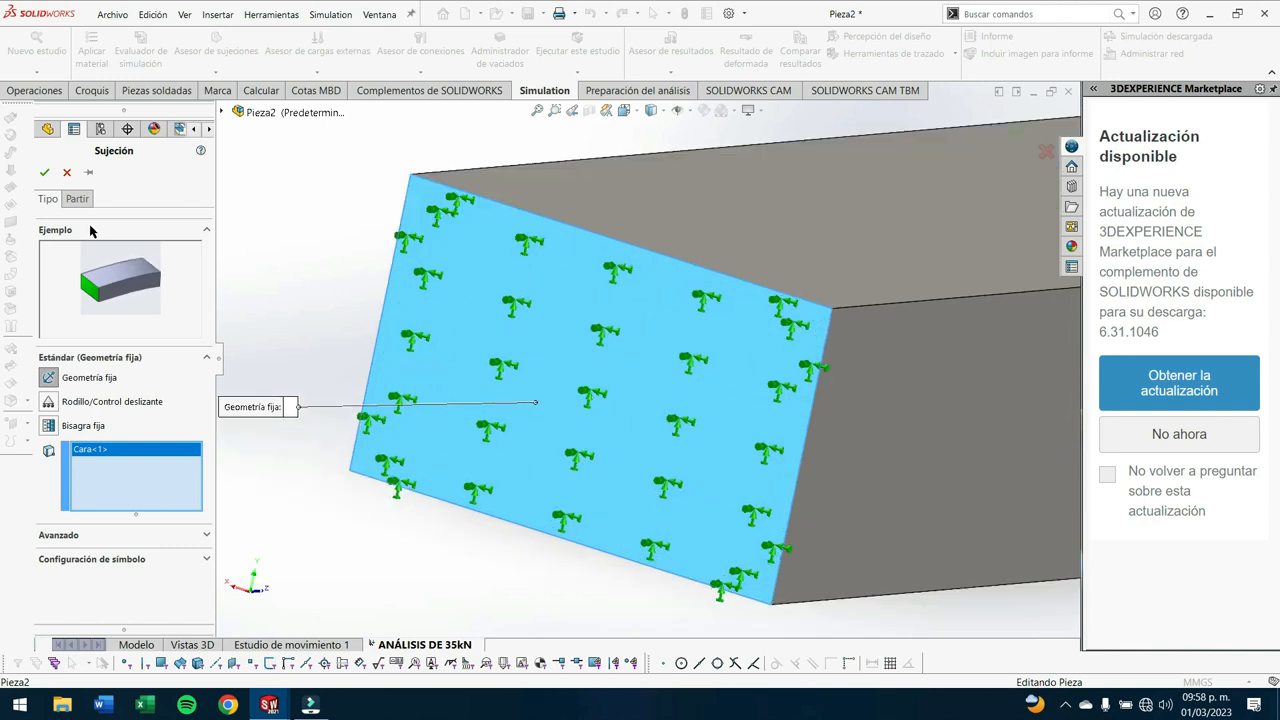
click(46, 174)
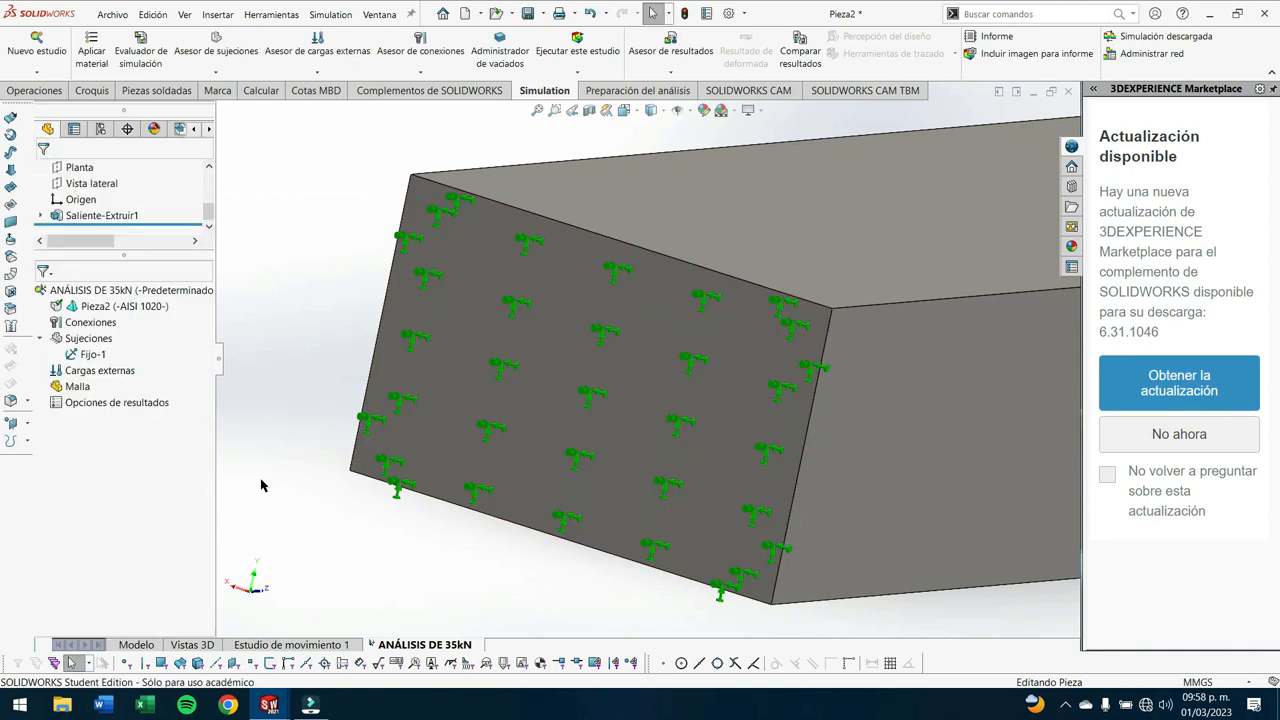
- Apply a 35000 N force normal to the bar's top long face, pointing down into it
scroll(673, 432, up, 5)
middle_drag(673, 432, 213, 333)
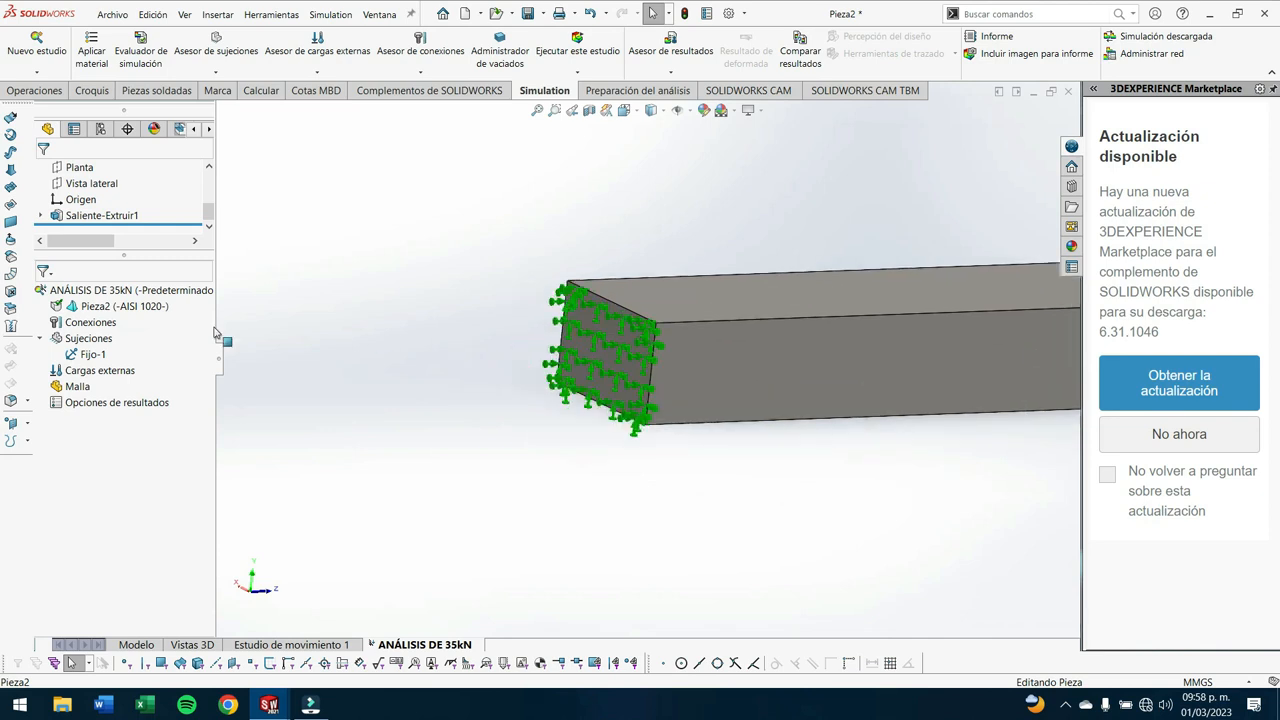
right_click(107, 376)
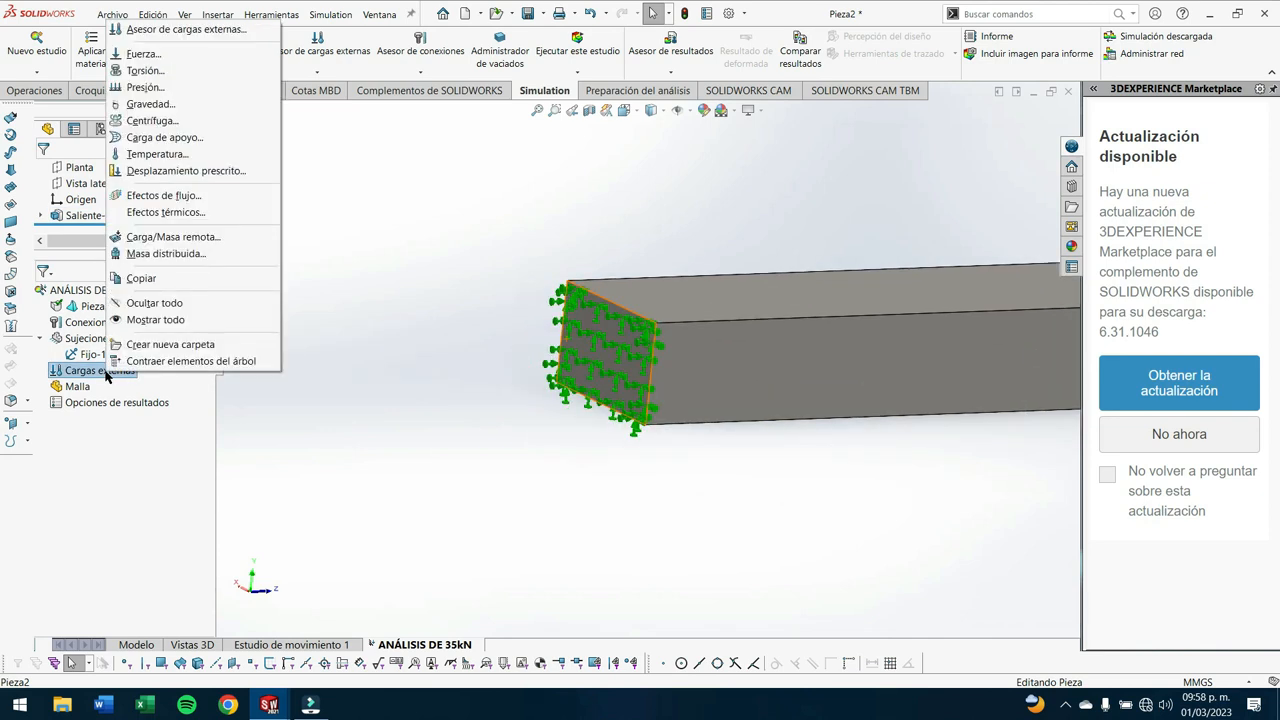
click(145, 56)
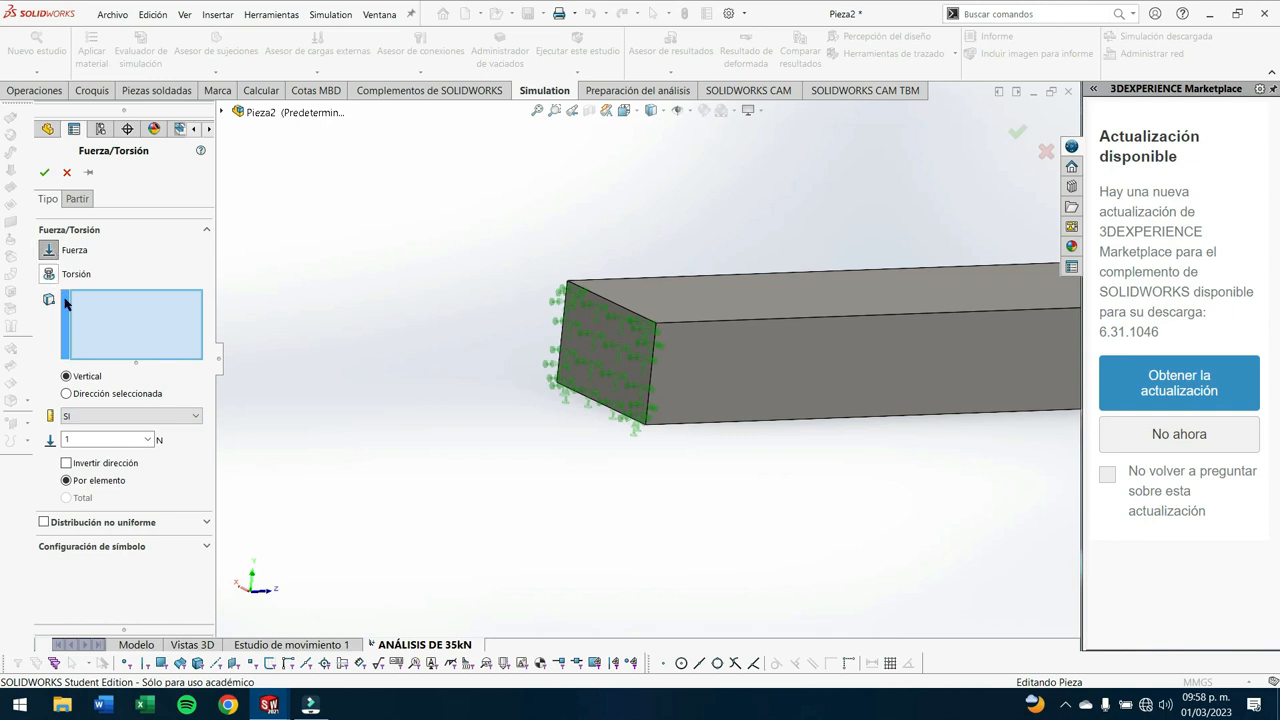
double_click(83, 438)
text(35000)
scroll(848, 352, up, 3)
scroll(878, 348, down, 1)
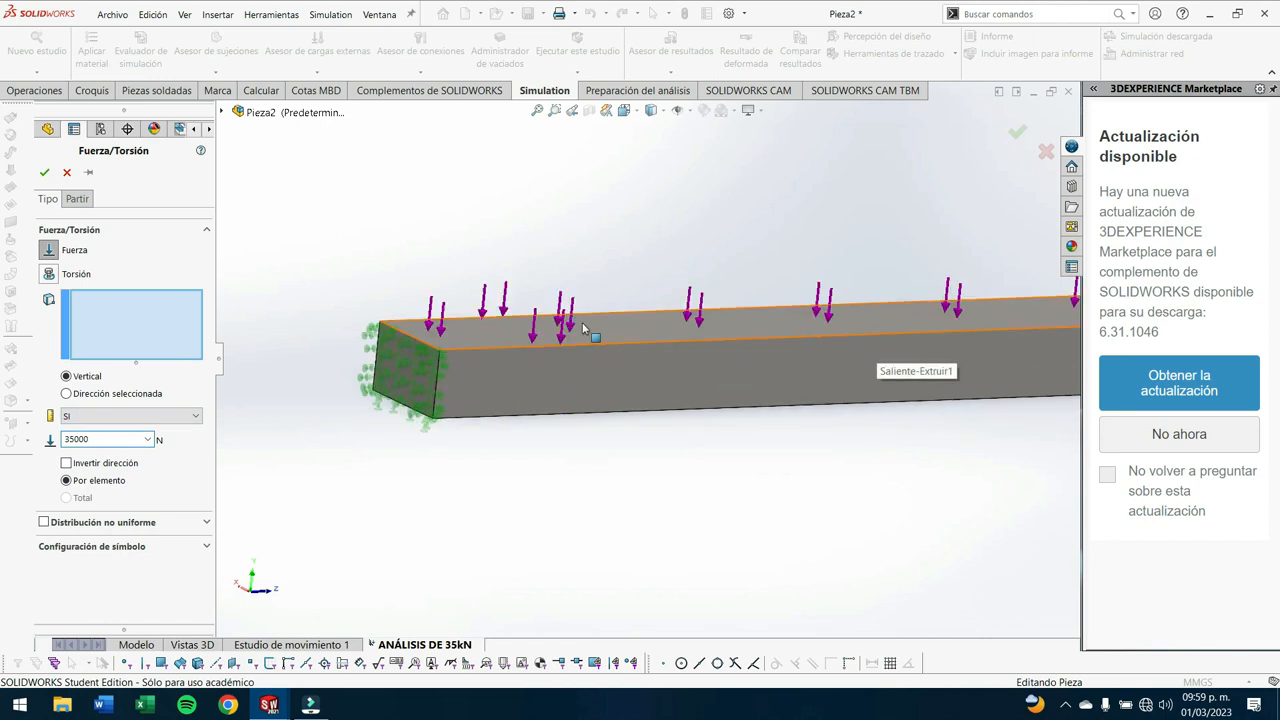
click(583, 326)
scroll(818, 402, up, 2)
middle_drag(818, 403, 678, 438)
scroll(677, 438, down, 3)
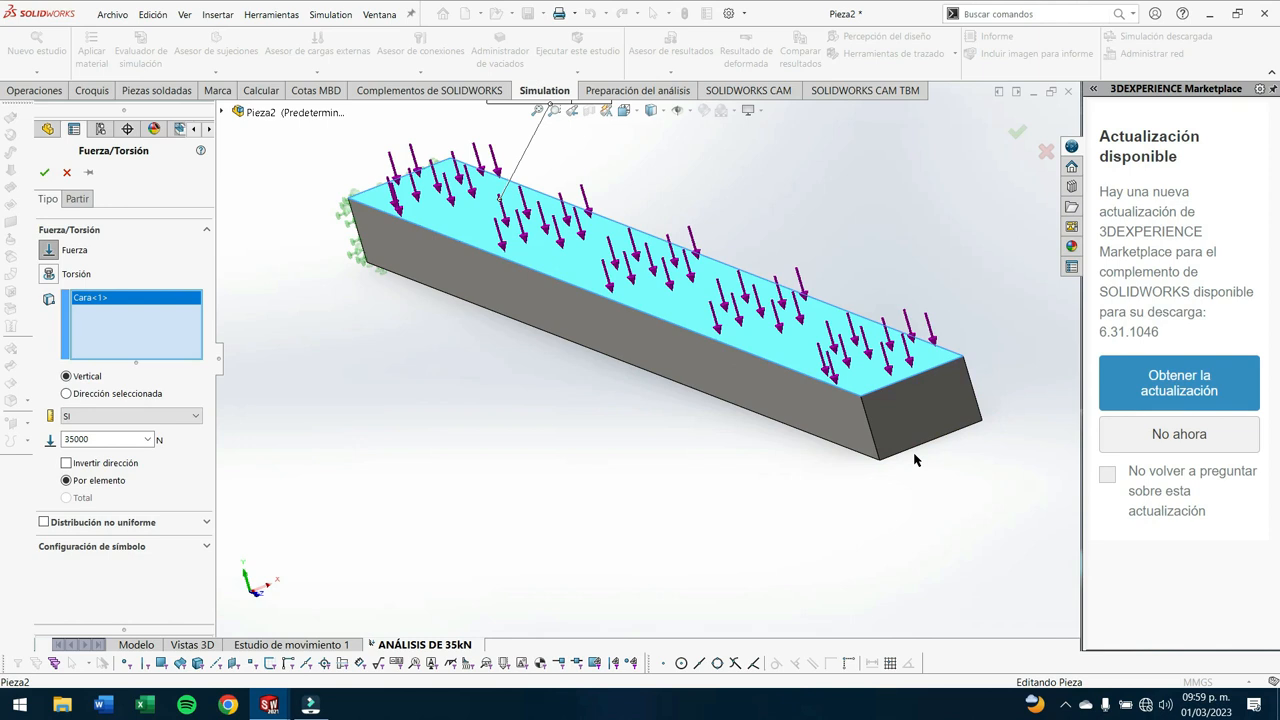
scroll(733, 447, up, 1)
middle_drag(743, 472, 772, 499)
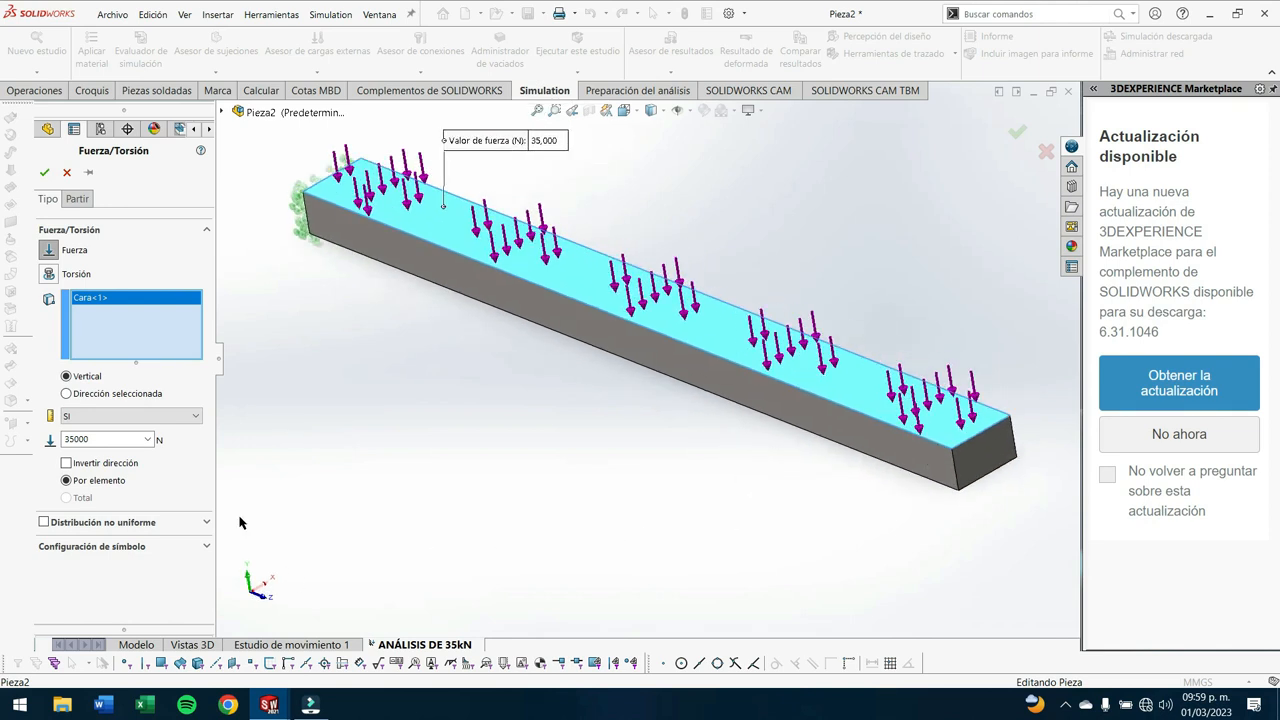
click(44, 176)
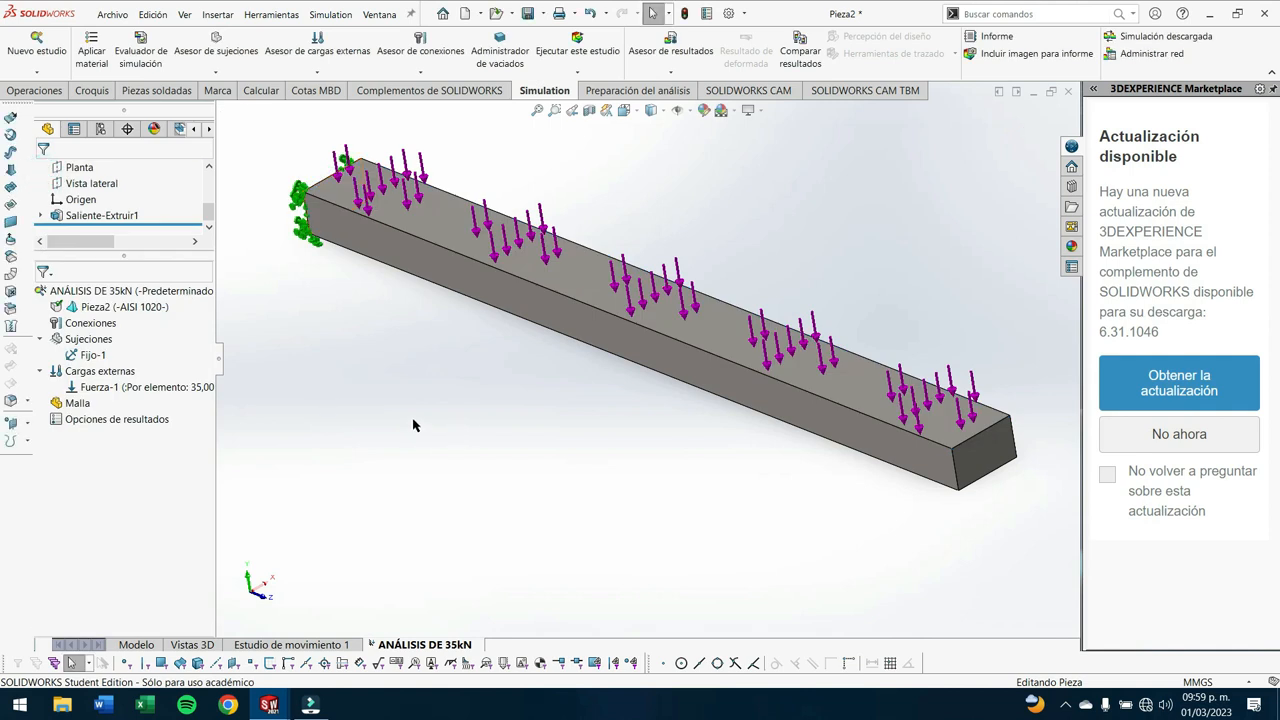
- Create the study's mesh with the mesh density reset to its default
right_click(72, 408)
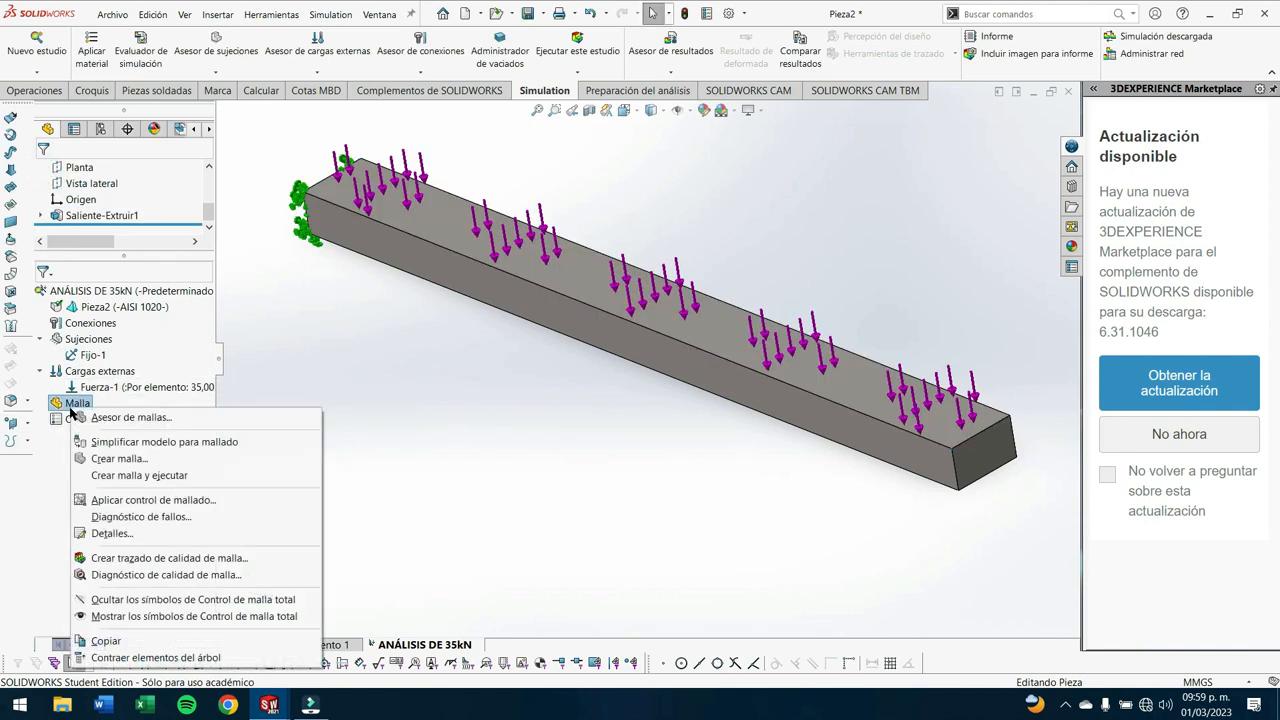
click(112, 458)
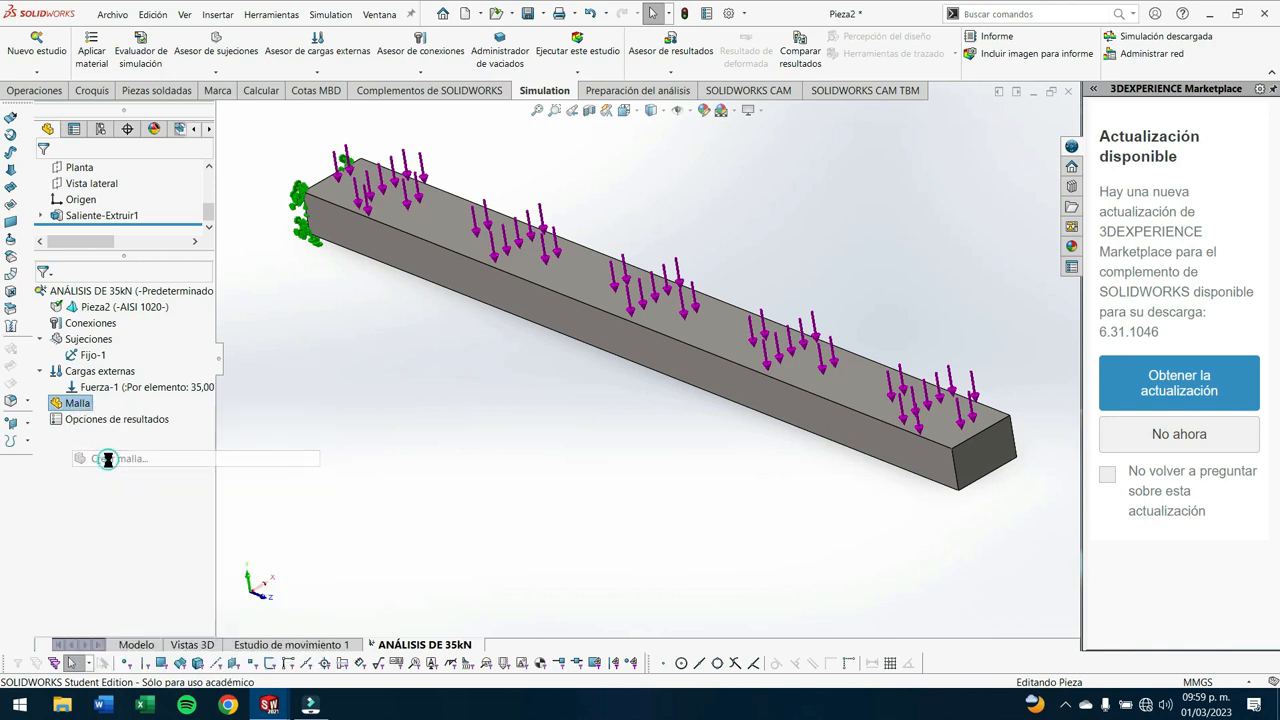
mouse_move(132, 250)
mouse_down()
mouse_move(97, 258)
mouse_move(175, 256)
mouse_move(152, 265)
mouse_up()
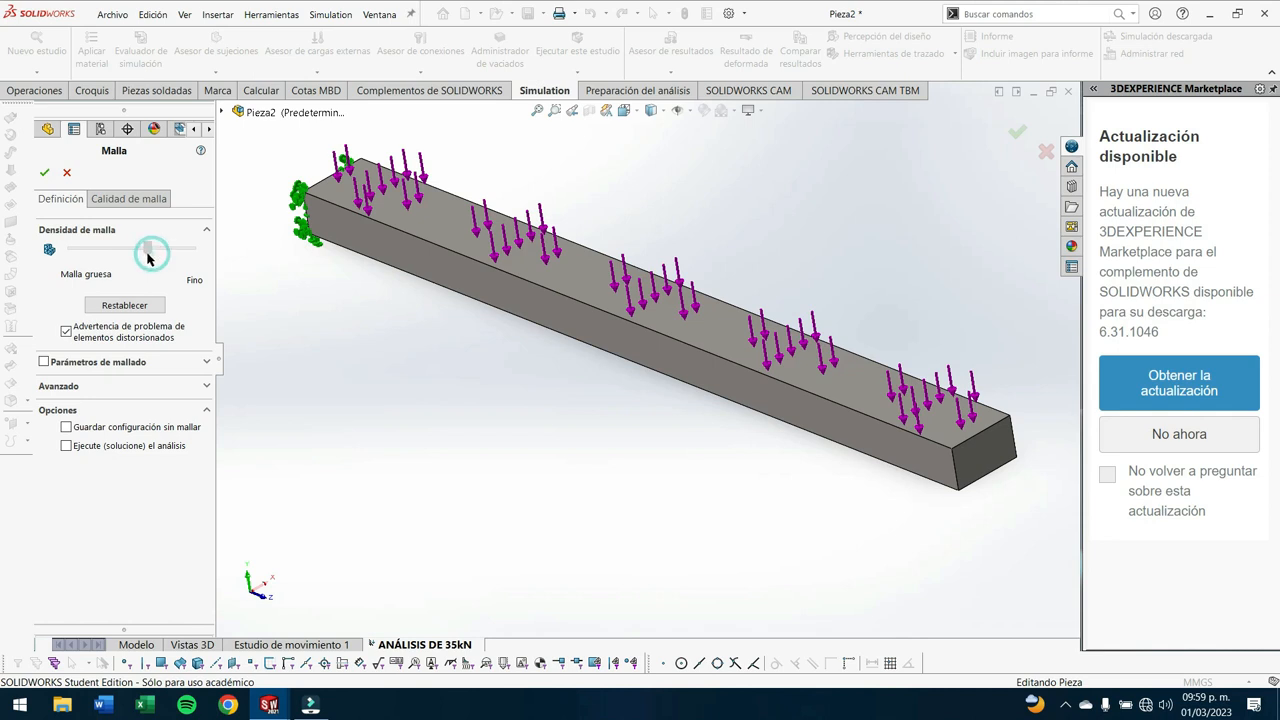
mouse_move(155, 268)
mouse_down()
mouse_move(137, 252)
mouse_move(62, 262)
mouse_move(188, 252)
mouse_move(147, 255)
mouse_up()
click(132, 304)
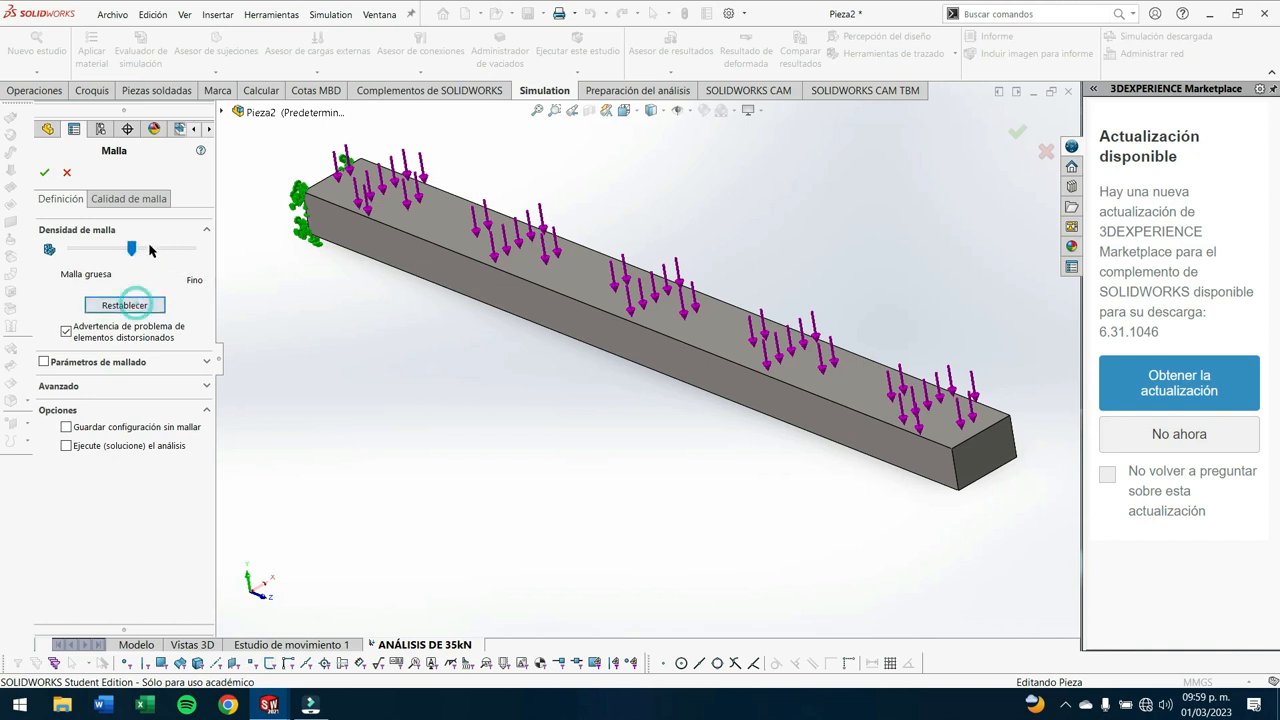
click(46, 174)
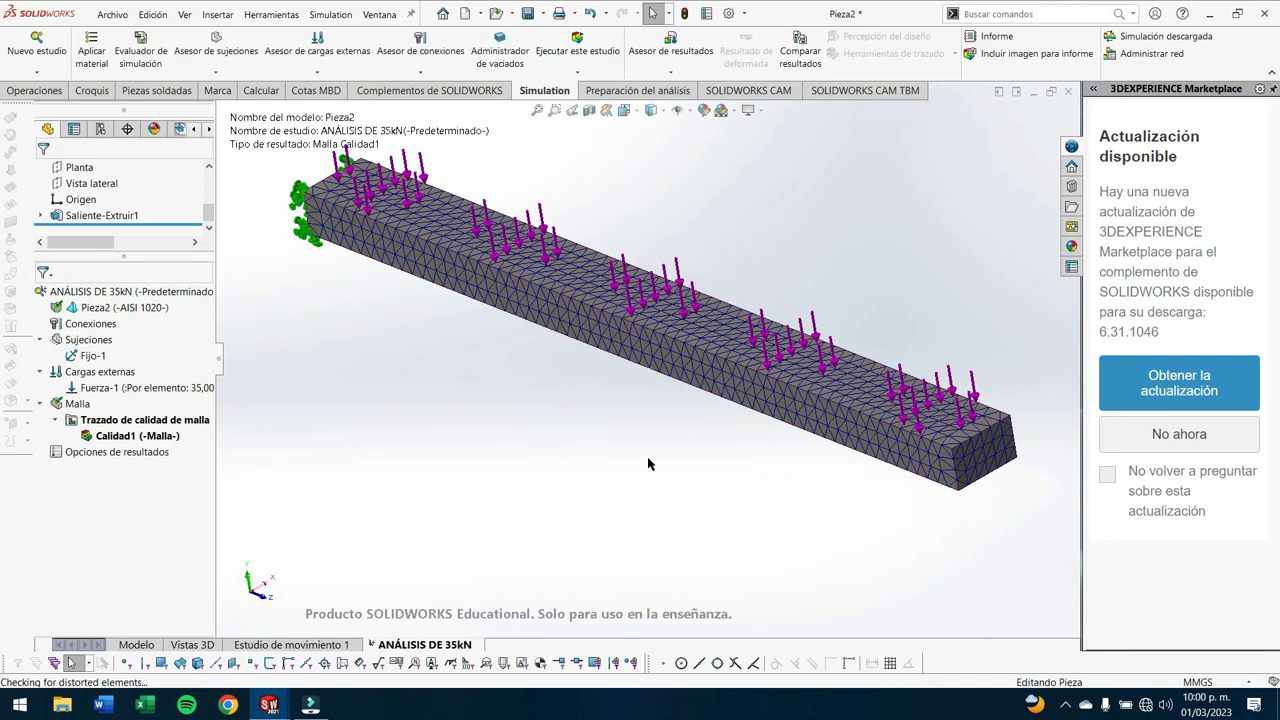
- Check the mesh on the bar and run the static study
scroll(662, 345, down, 5)
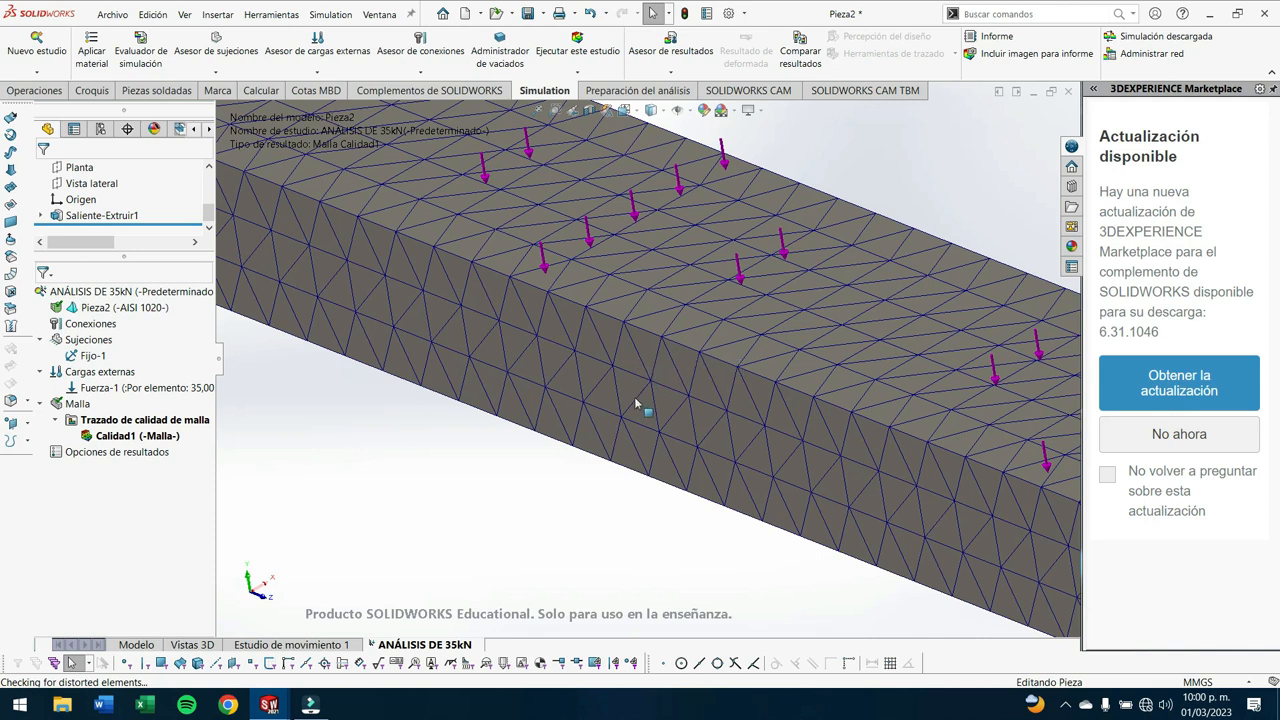
scroll(694, 437, up, 5)
scroll(710, 440, down, 2)
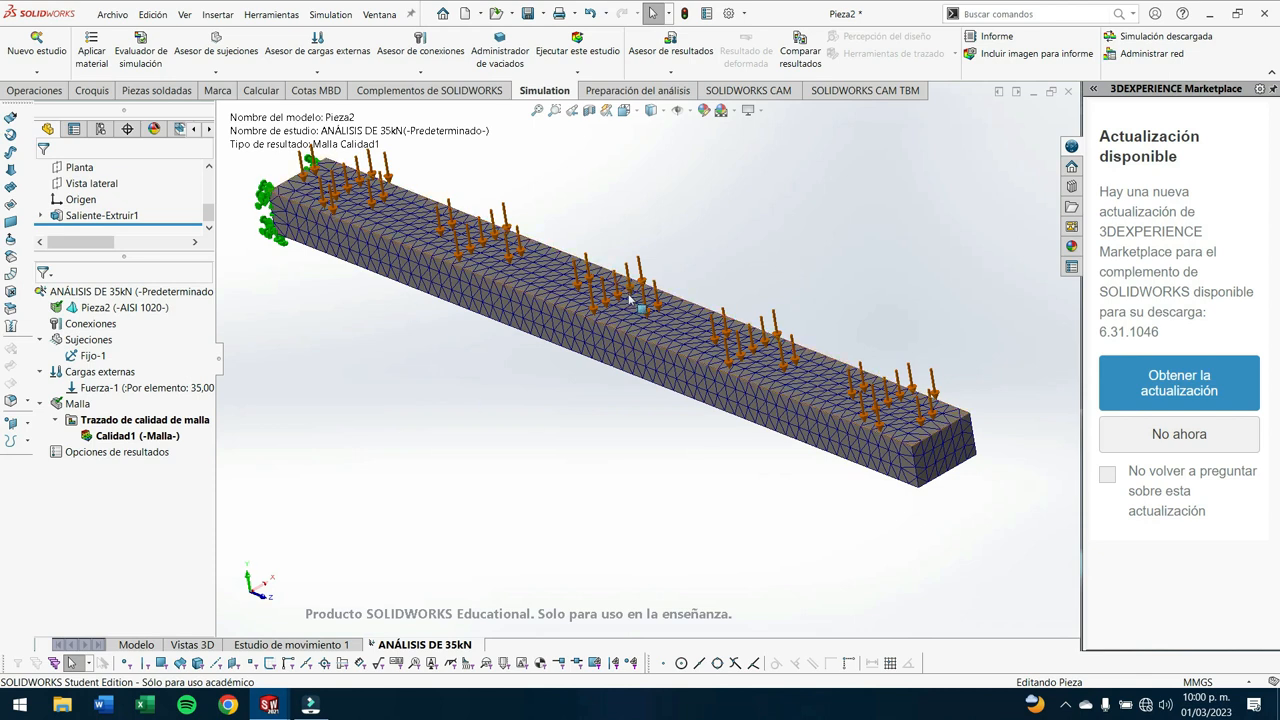
click(605, 42)
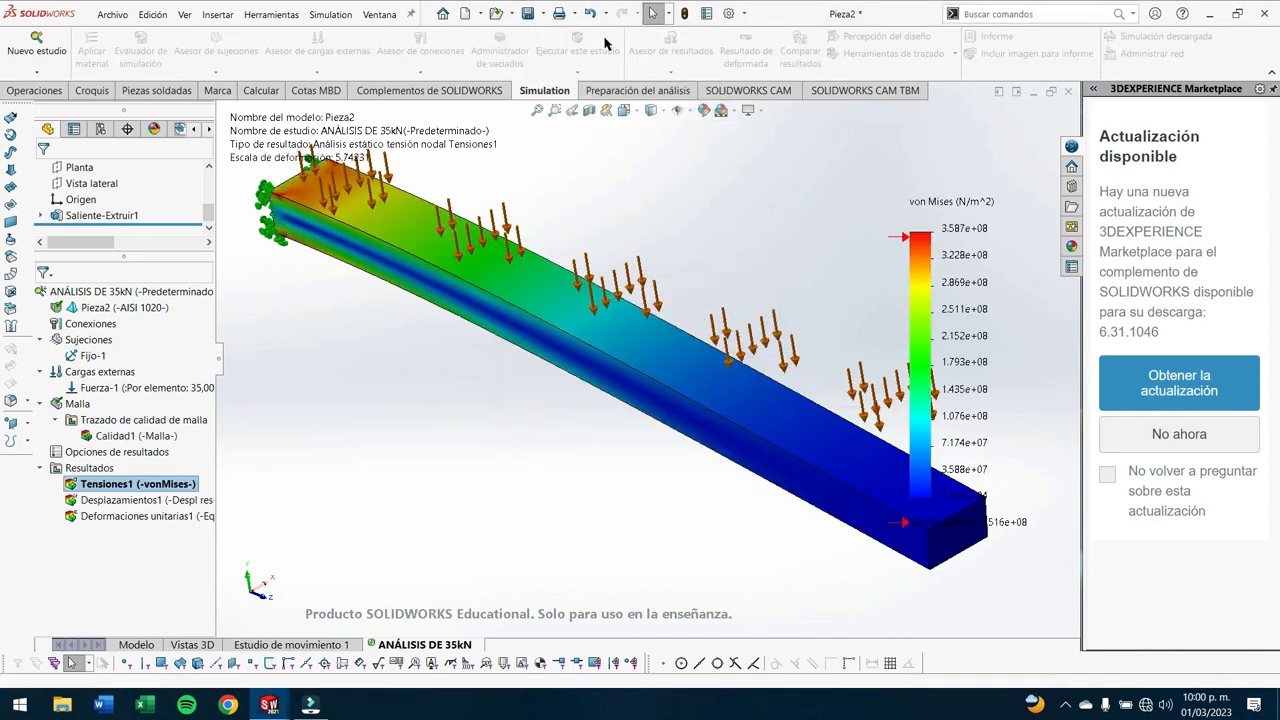
- Examine the von Mises stress plot along the bar, especially near the fixed end, against the colour scale and yield strength
scroll(844, 562, up, 3)
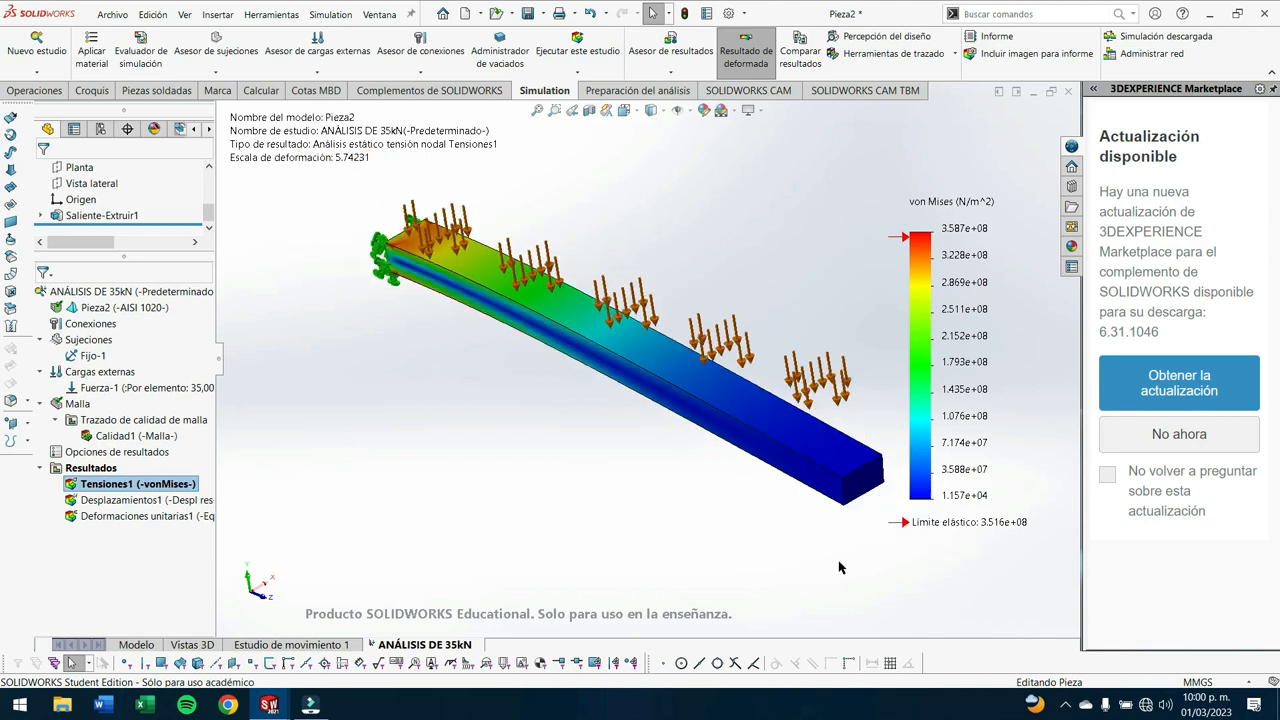
scroll(828, 544, down, 1)
scroll(824, 457, up, 1)
scroll(564, 361, up, 1)
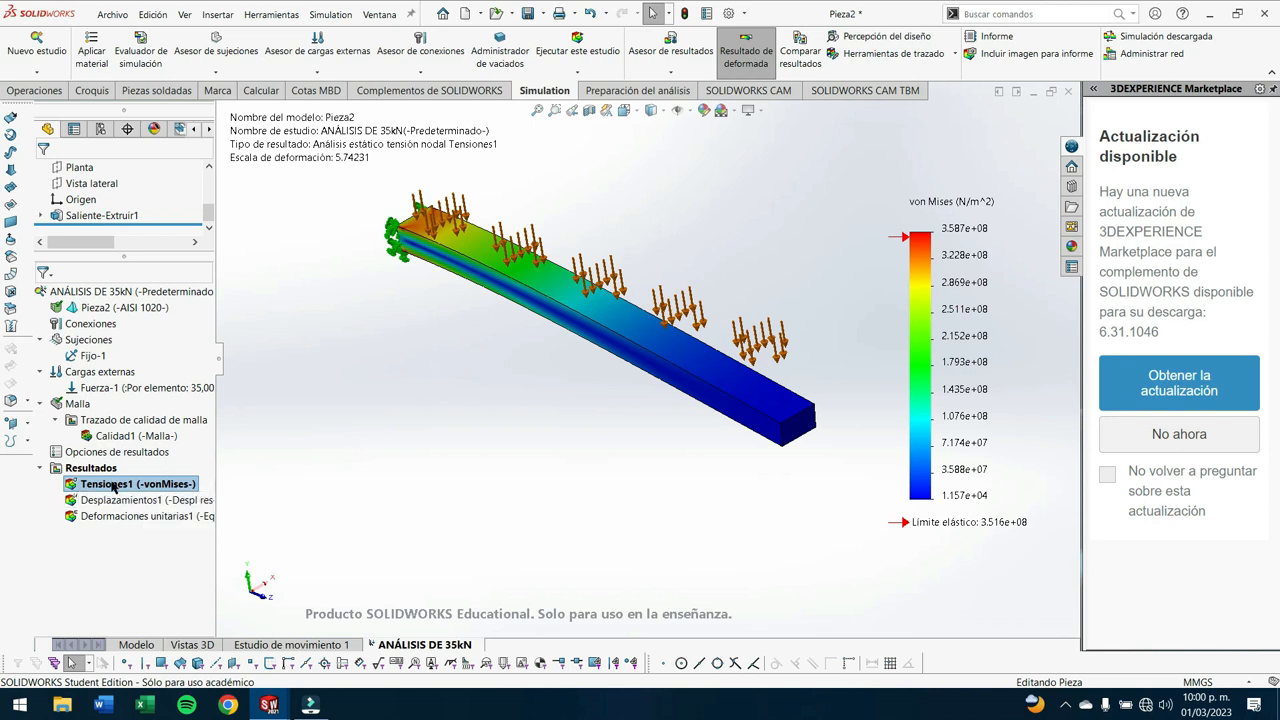
middle_drag(641, 474, 662, 452)
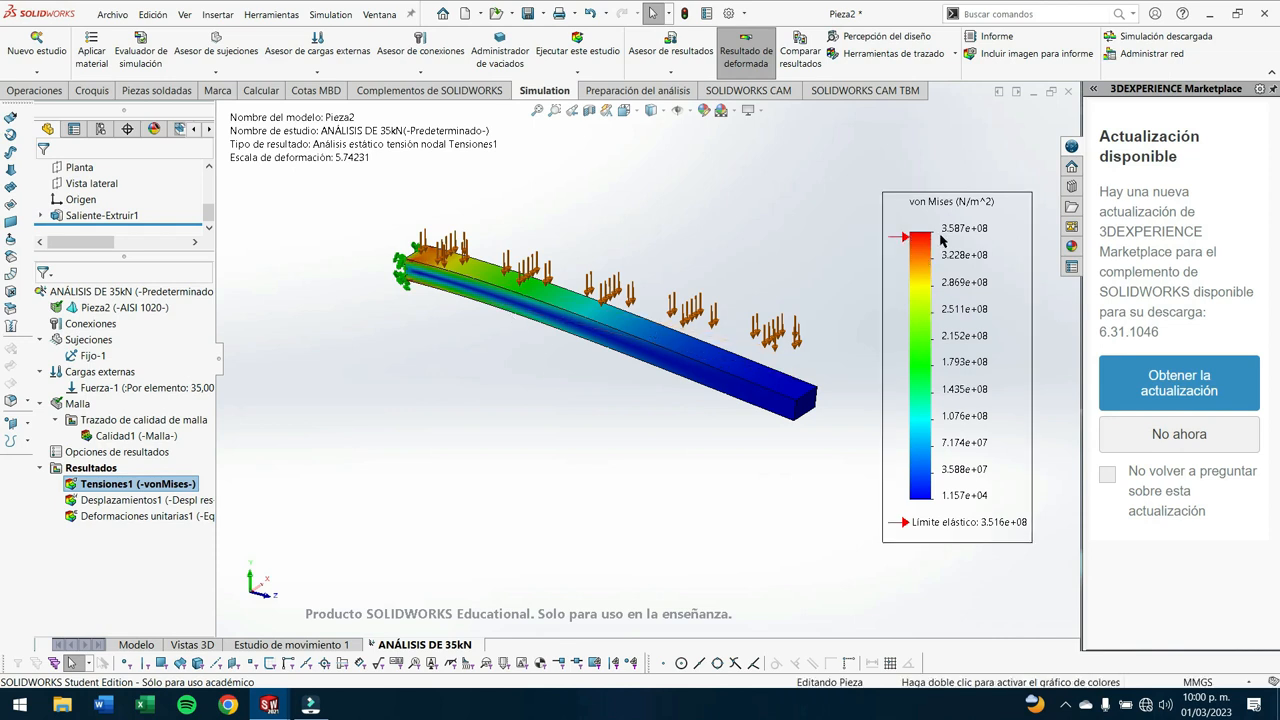
scroll(459, 284, down, 3)
scroll(459, 284, down, 3)
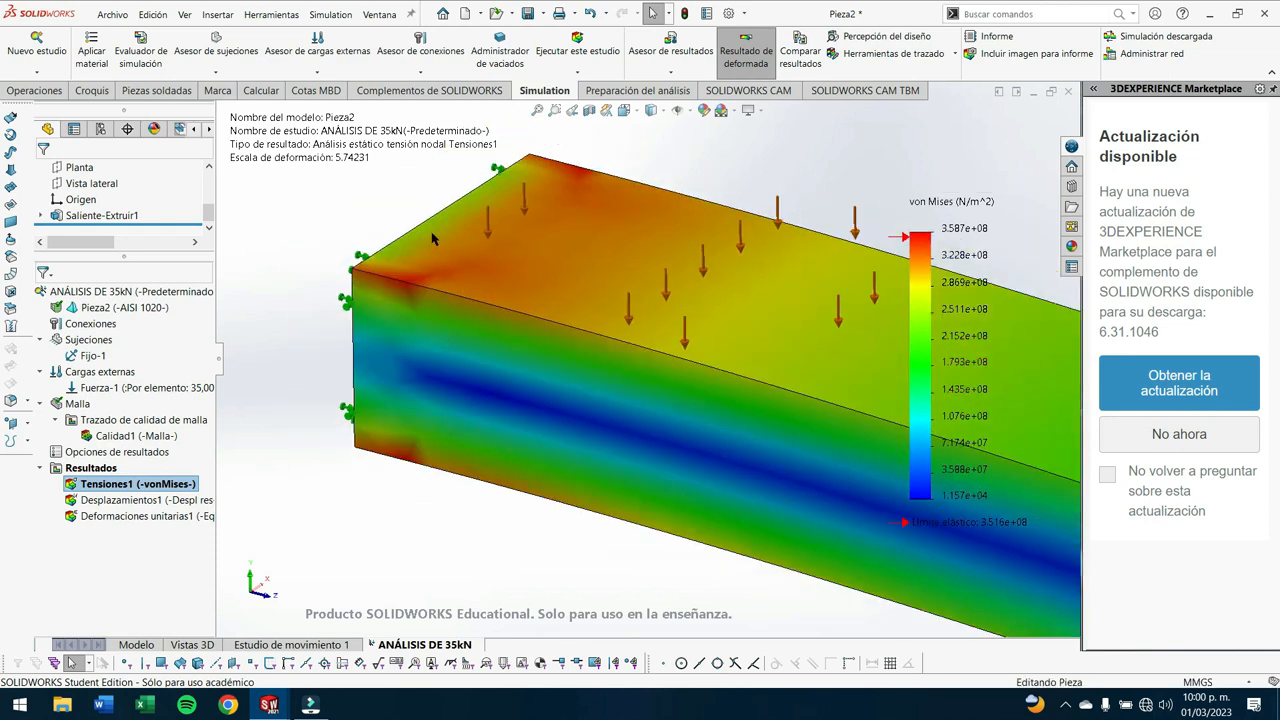
scroll(757, 387, up, 5)
scroll(757, 387, up, 5)
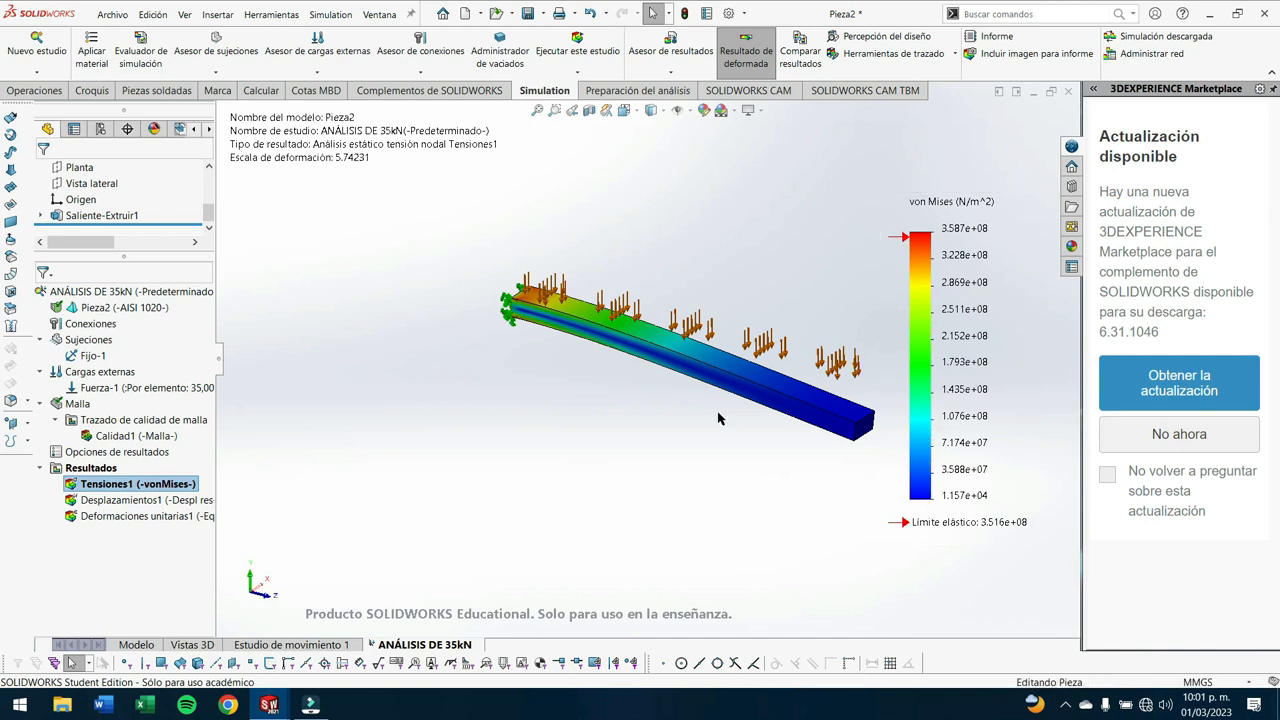
scroll(551, 299, down, 5)
scroll(551, 299, up, 4)
middle_drag(551, 299, 650, 415)
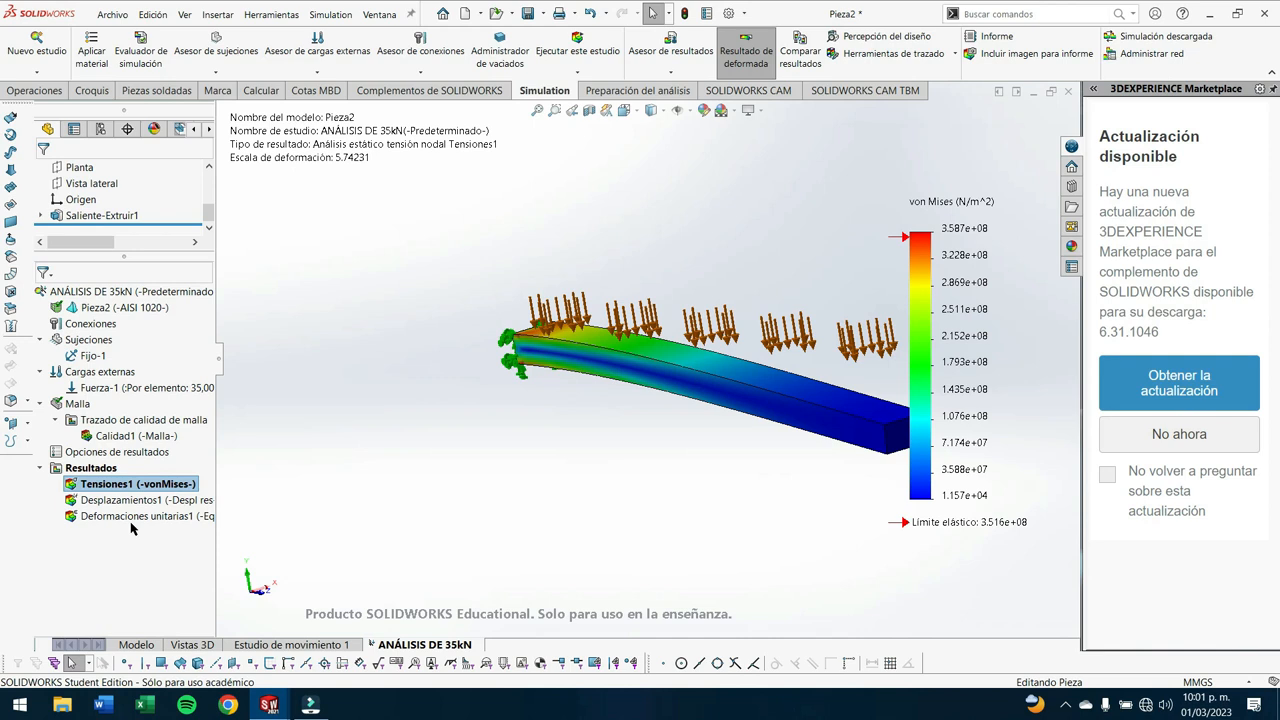
- Create a factor of safety plot for all bodies using the automatic criterion
right_click(98, 469)
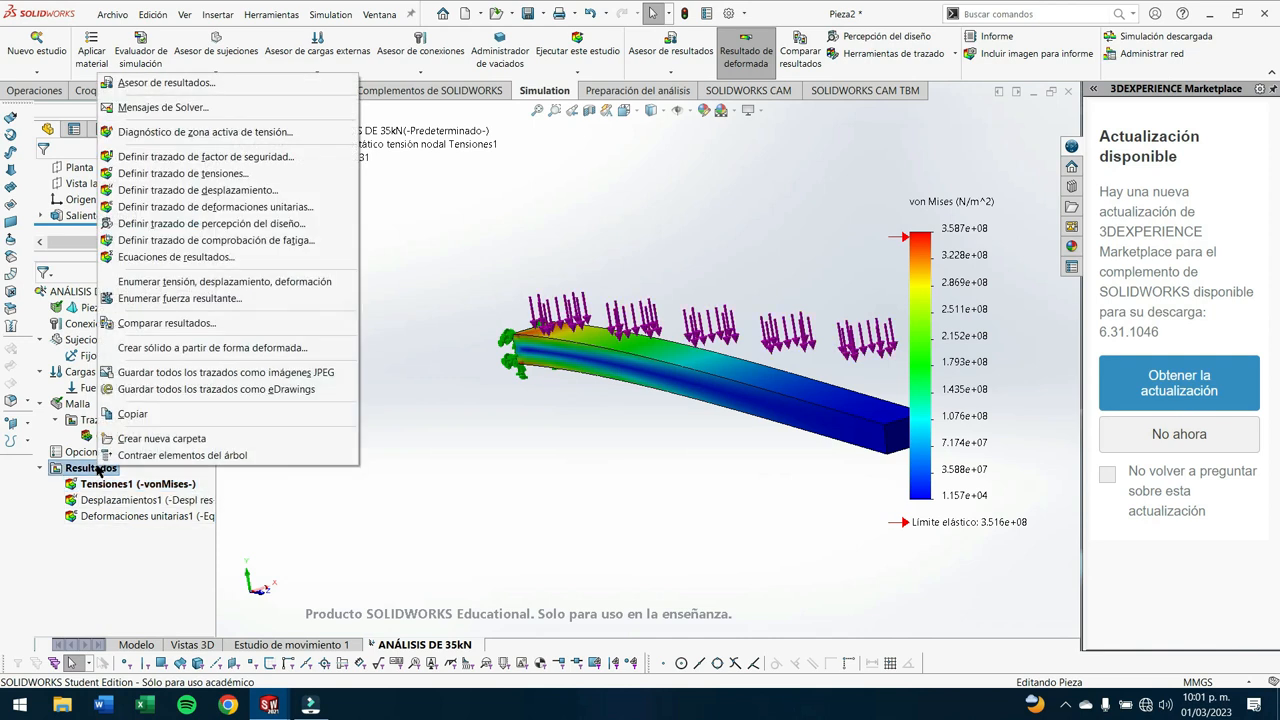
click(205, 158)
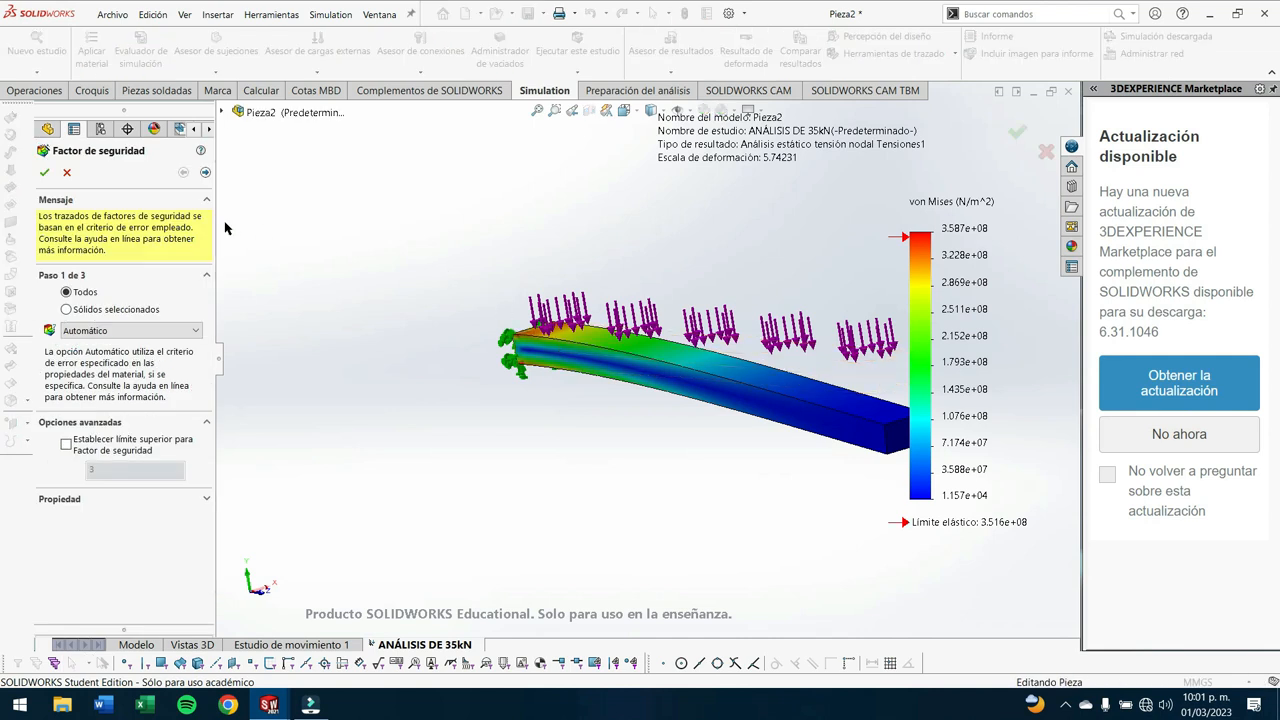
click(45, 173)
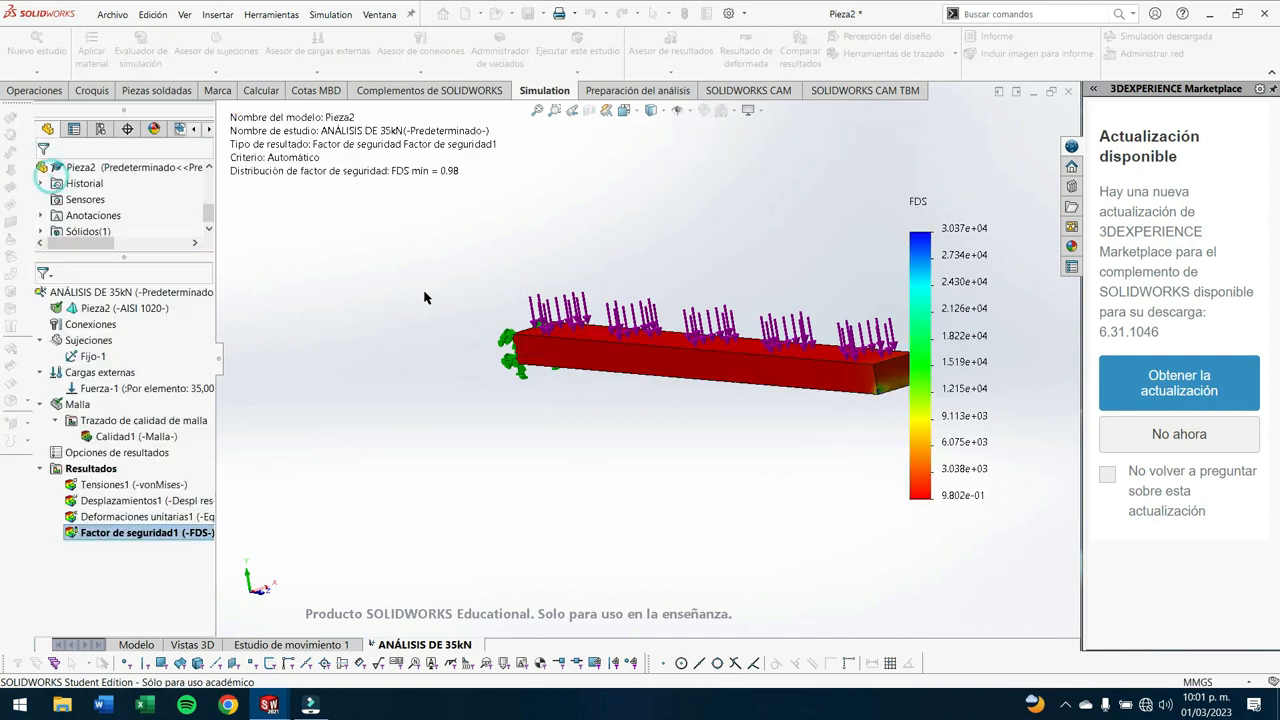
- Move the factor of safety plot's information text slightly lower and inspect the safety factor distribution on the bar
mouse_move(717, 429)
middle_down()
mouse_move(678, 421)
mouse_move(690, 448)
mouse_move(720, 443)
middle_up()
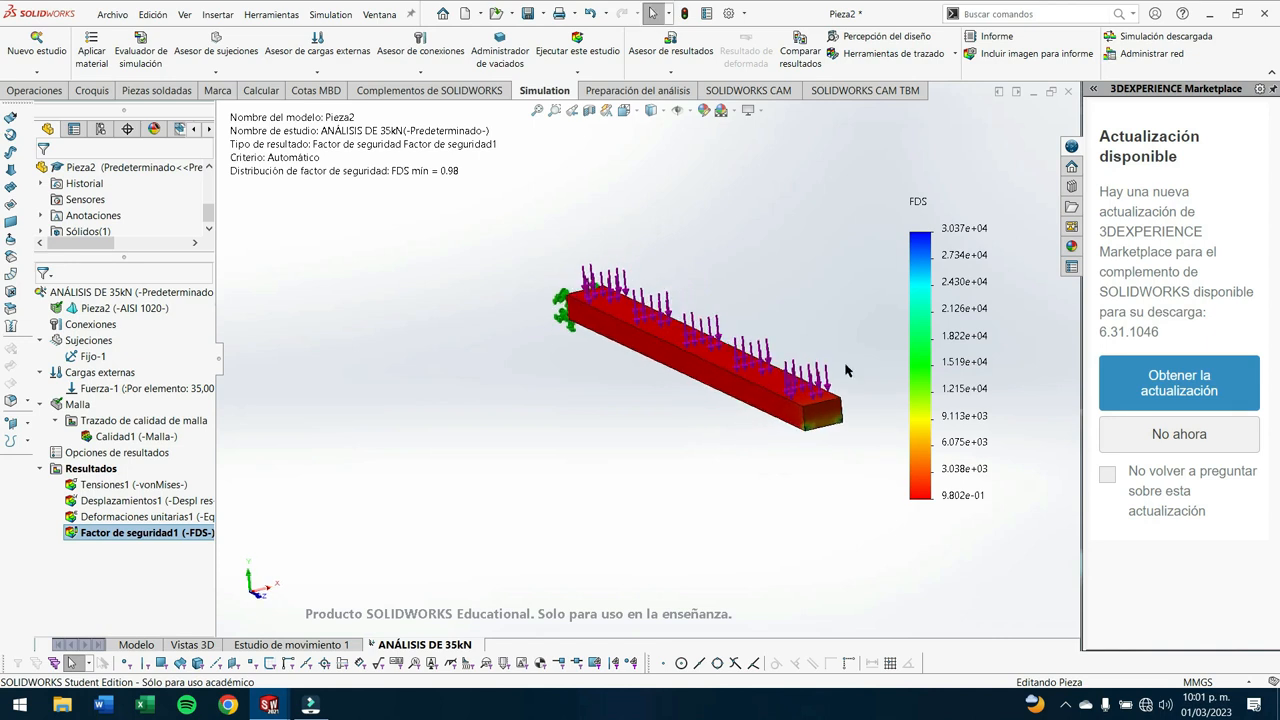
scroll(850, 368, down, 5)
scroll(721, 417, up, 5)
scroll(414, 318, down, 1)
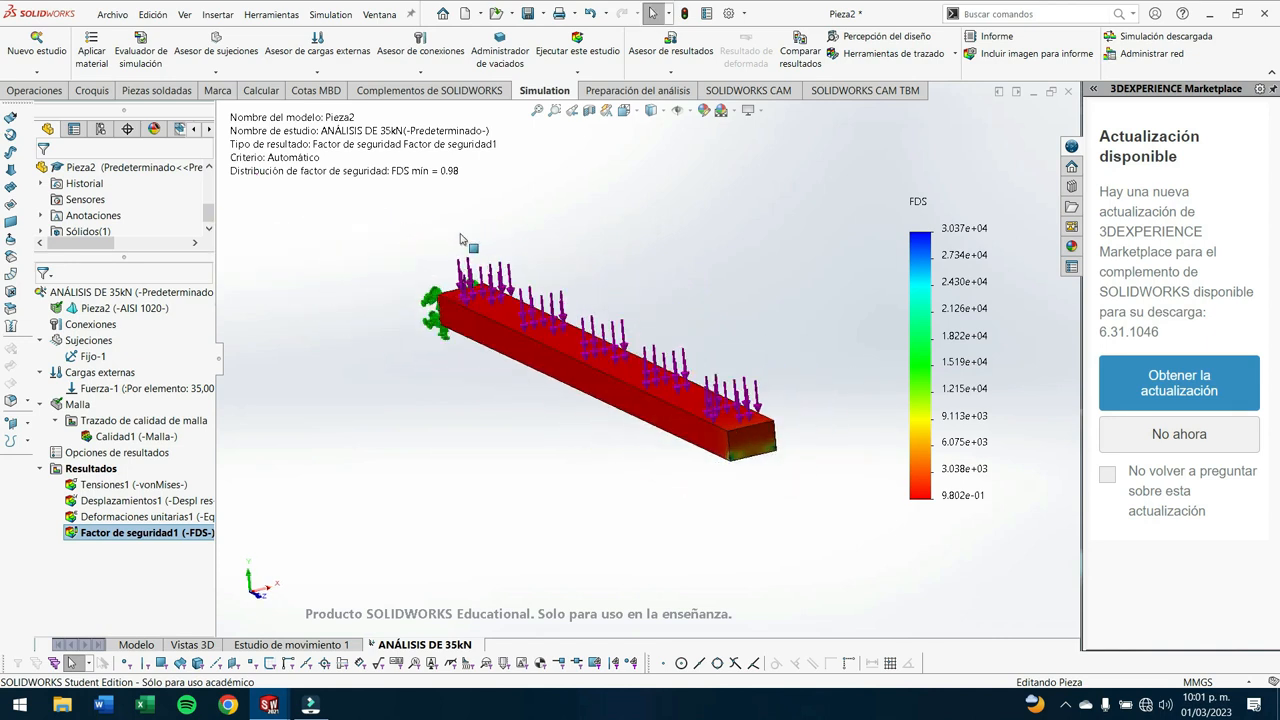
drag(462, 174, 452, 202)
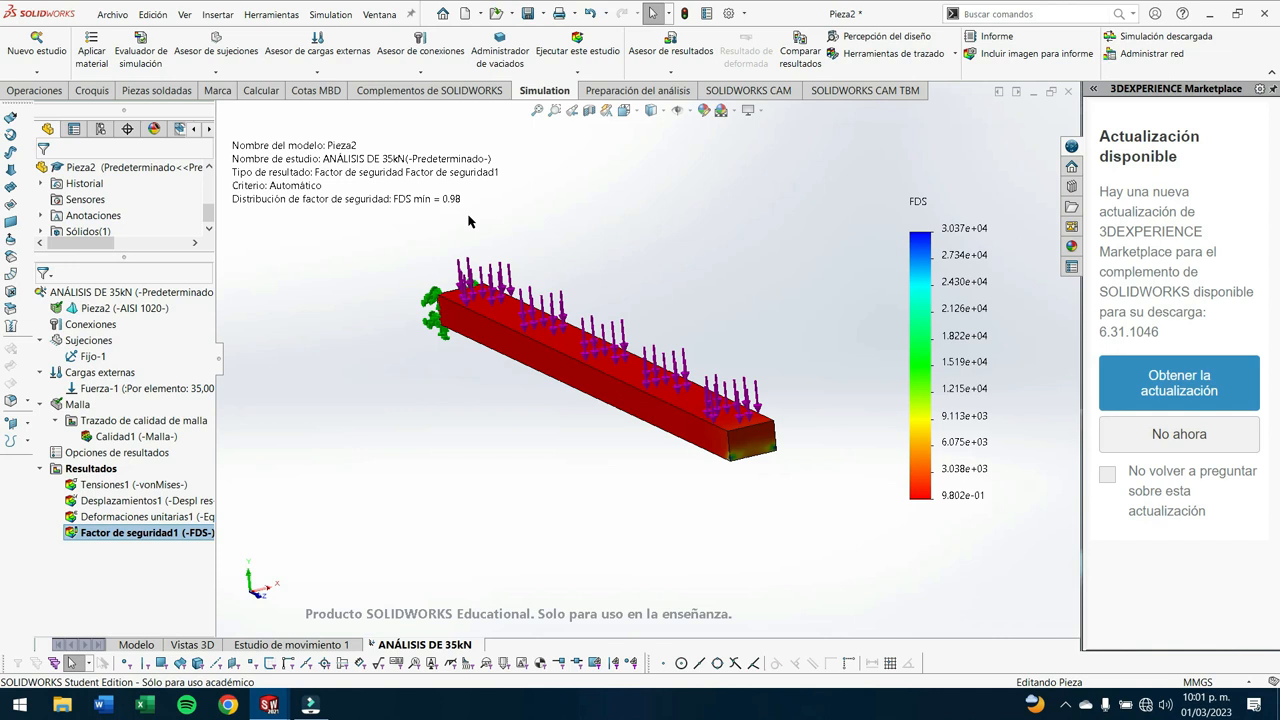
scroll(738, 424, down, 2)
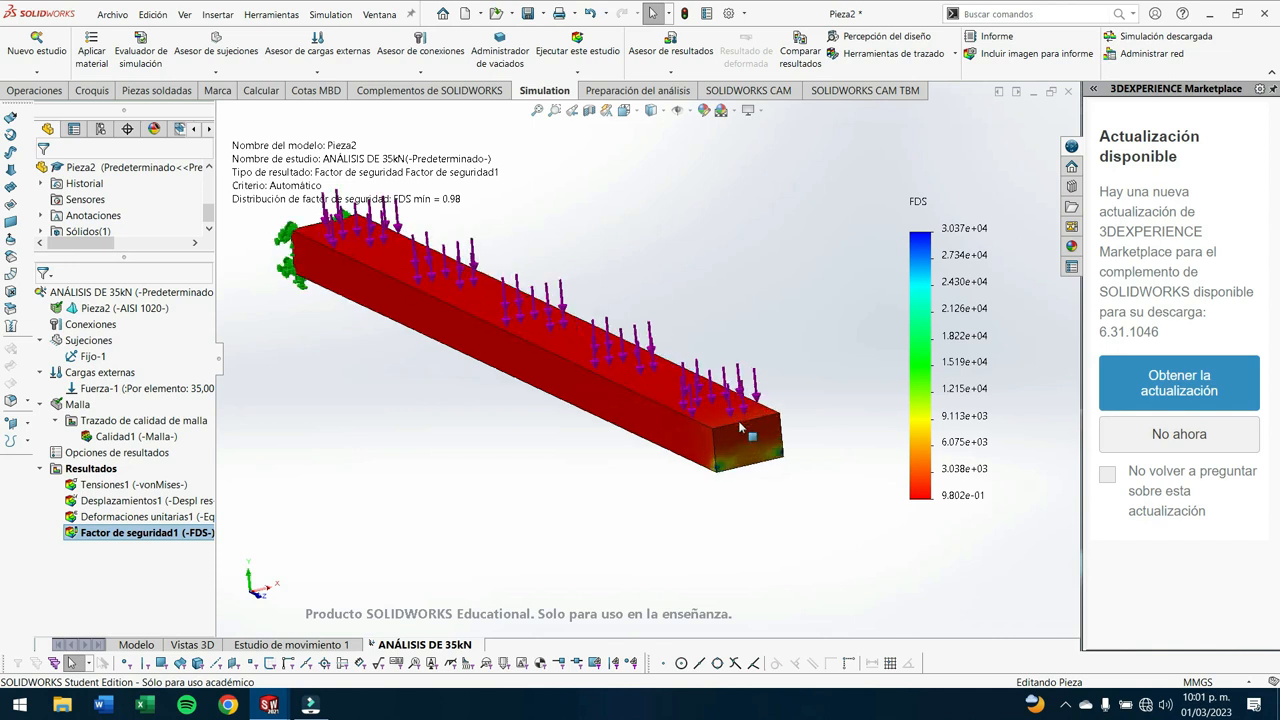
scroll(588, 408, up, 3)
scroll(467, 300, down, 2)
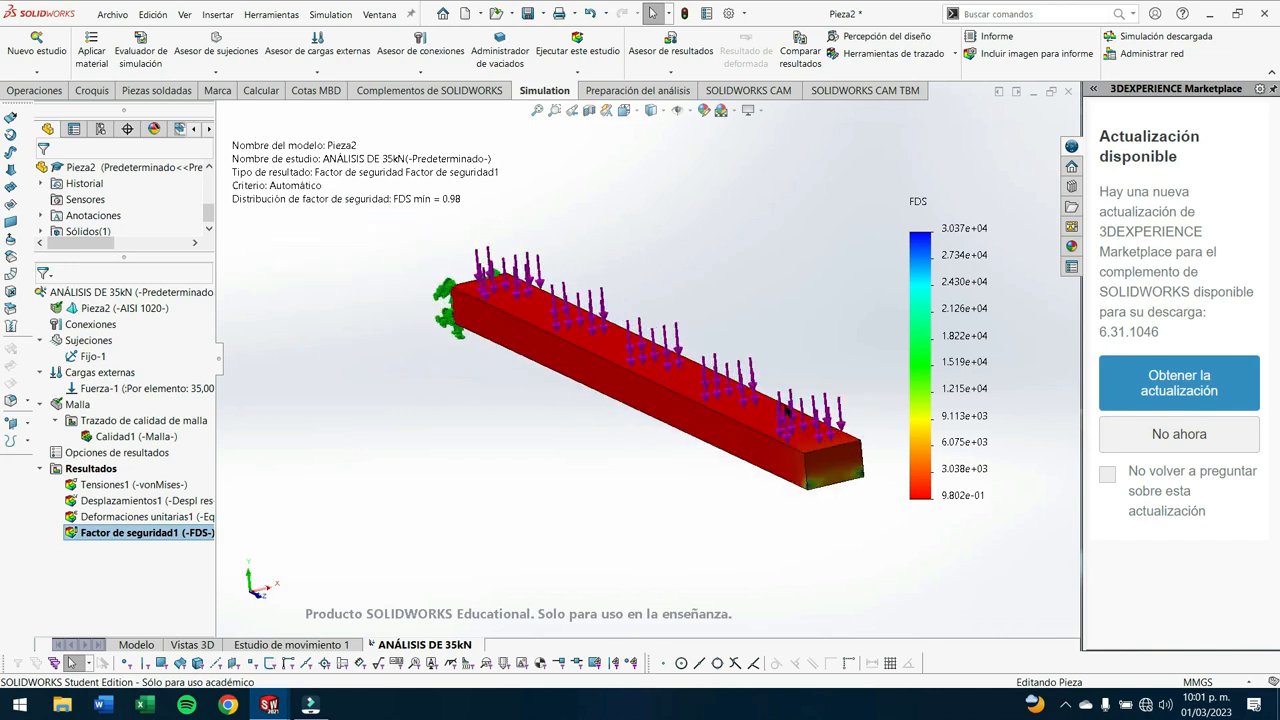
scroll(816, 433, up, 2)
scroll(797, 430, down, 3)
scroll(795, 433, up, 2)
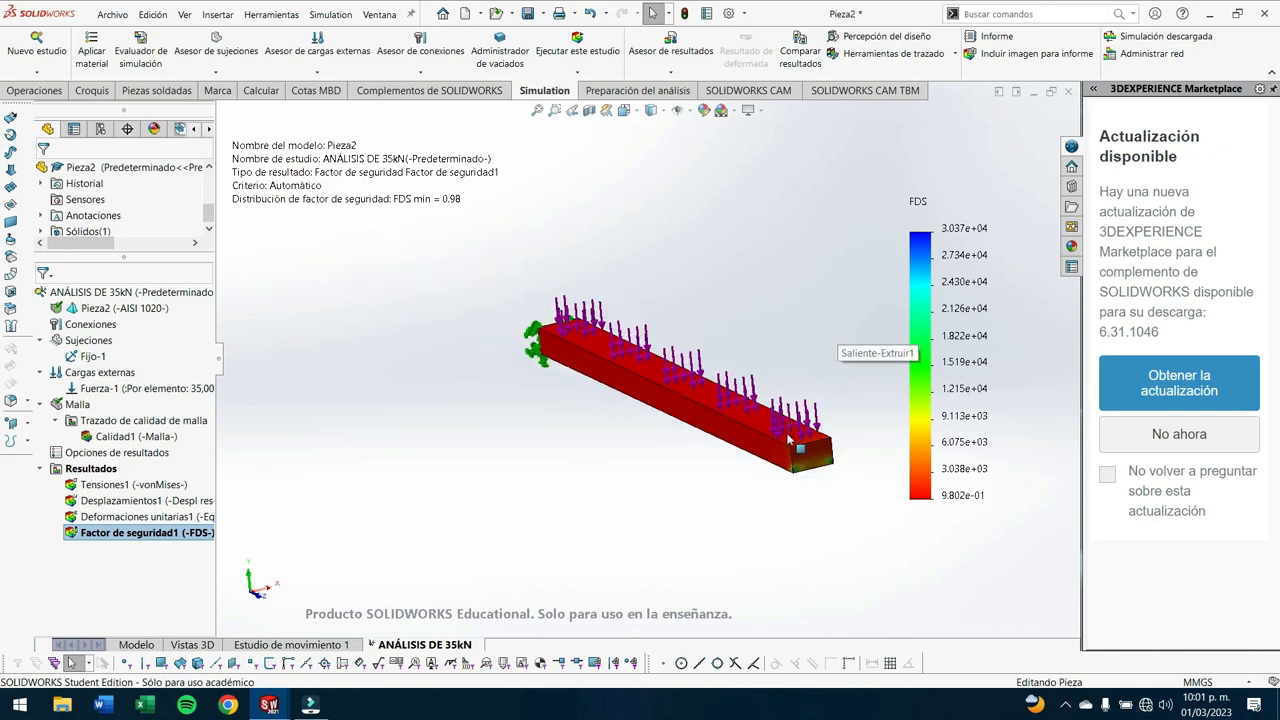
- Display the equivalent strain plot and examine the strain along the deformed bar from the fixed end to the free end
double_click(150, 516)
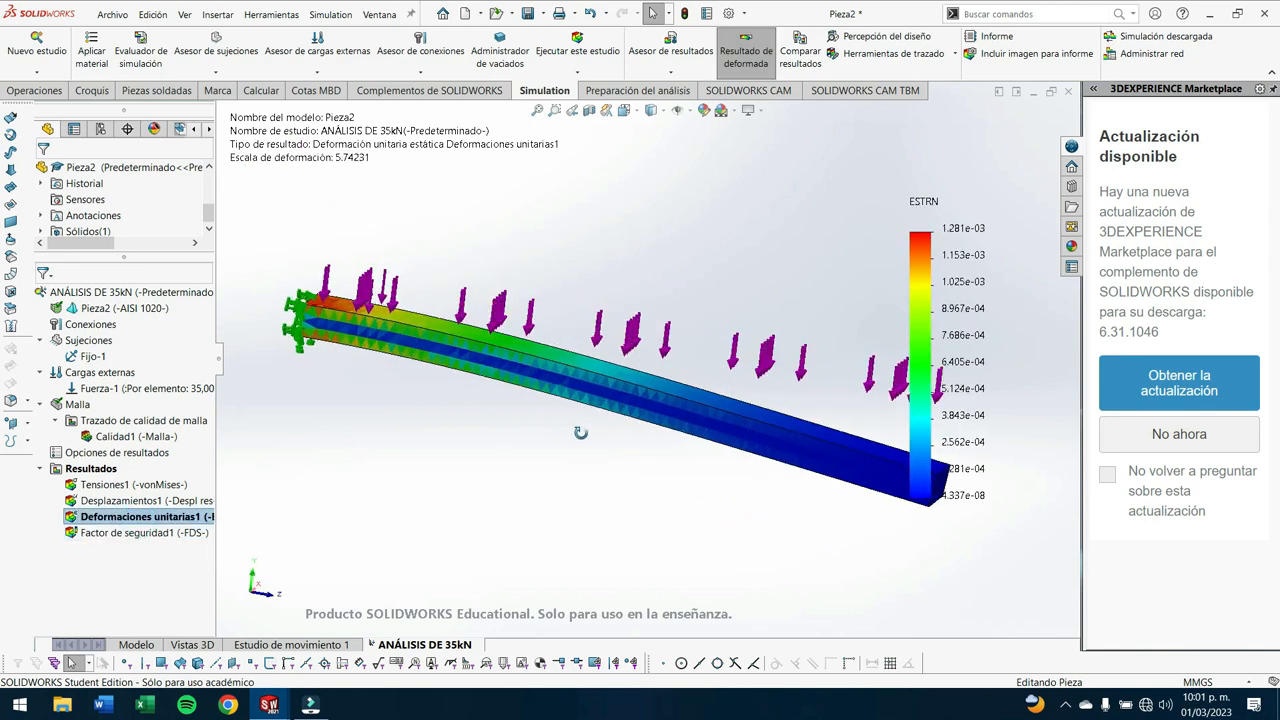
scroll(433, 320, down, 3)
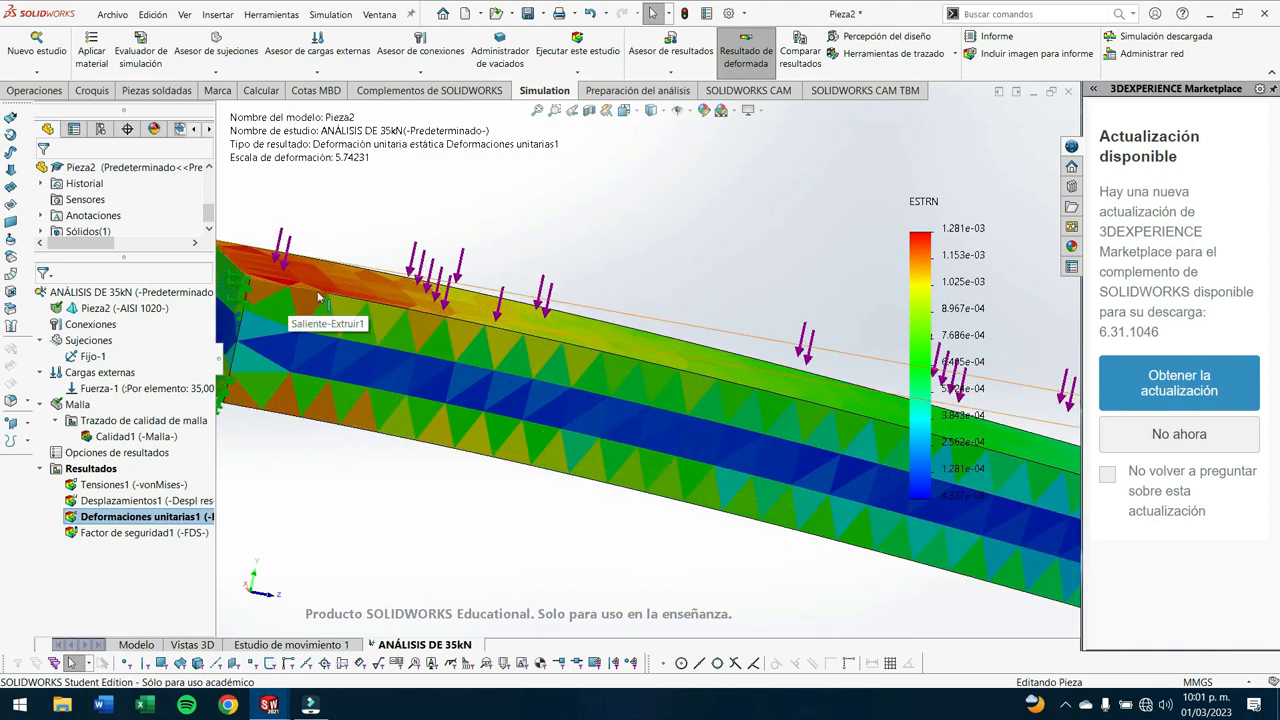
scroll(308, 435, up, 5)
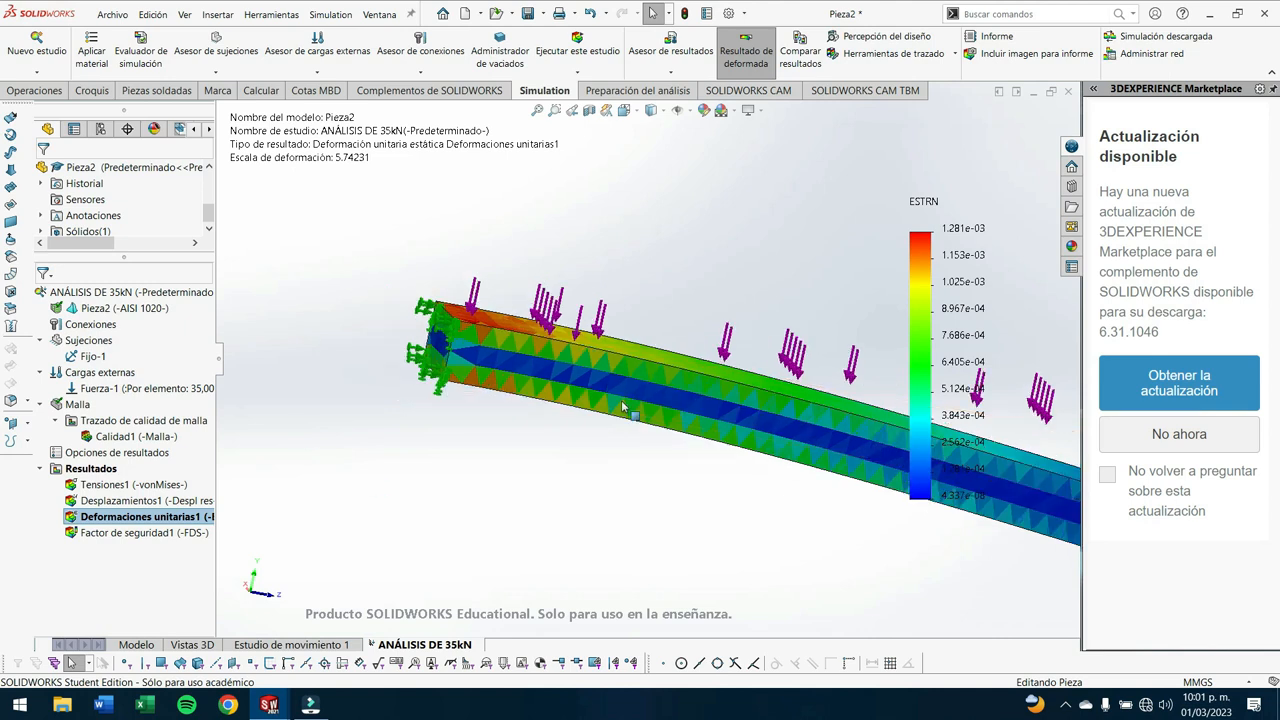
scroll(770, 375, down, 5)
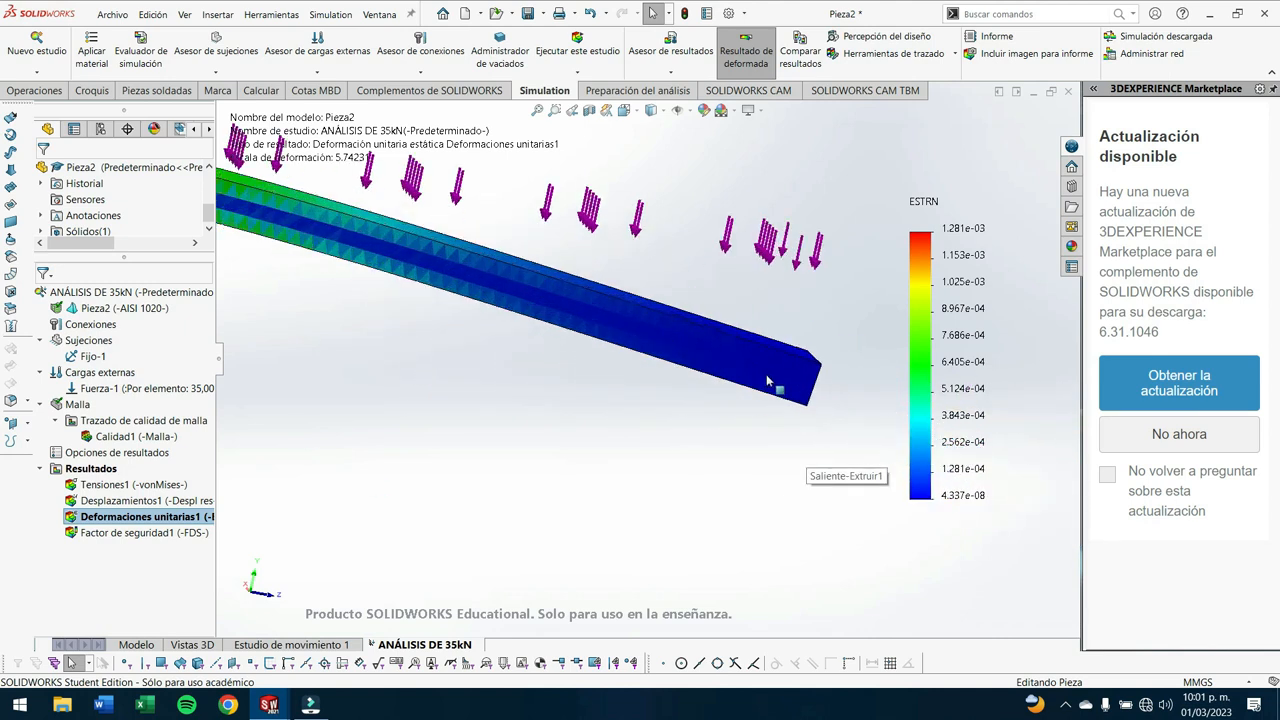
scroll(677, 363, up, 6)
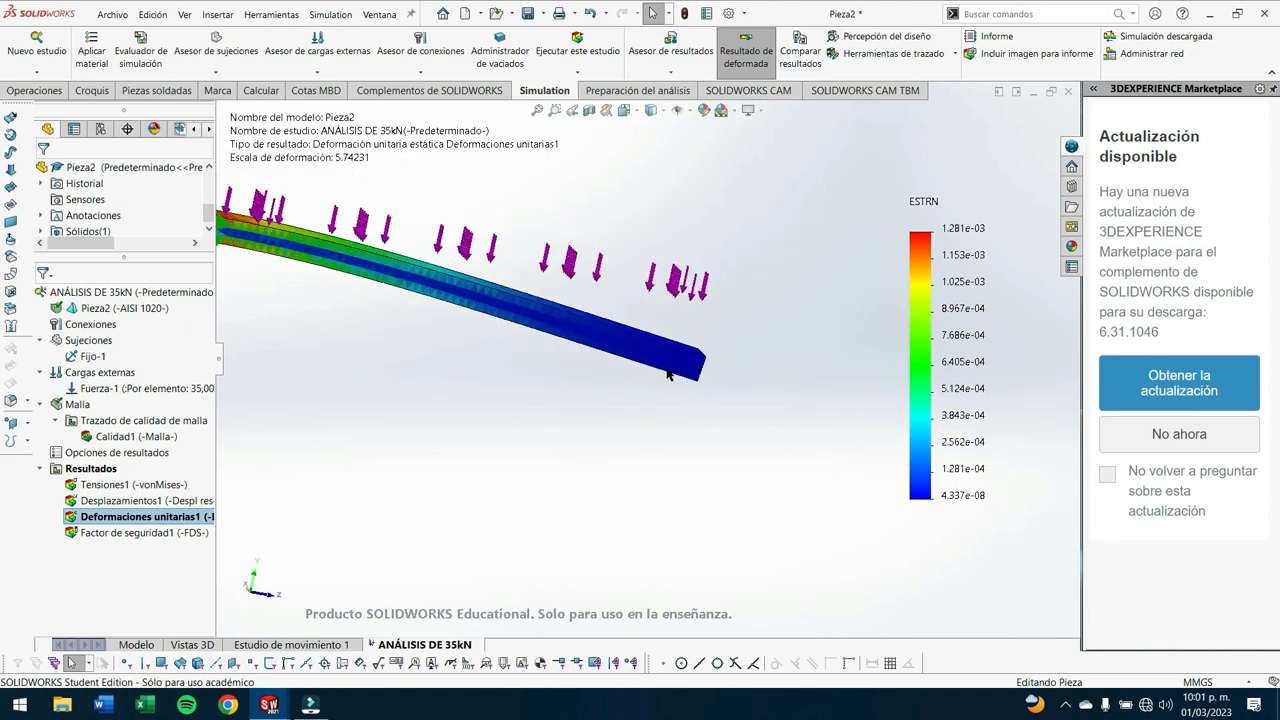
scroll(443, 305, down, 2)
middle_drag(443, 305, 694, 397)
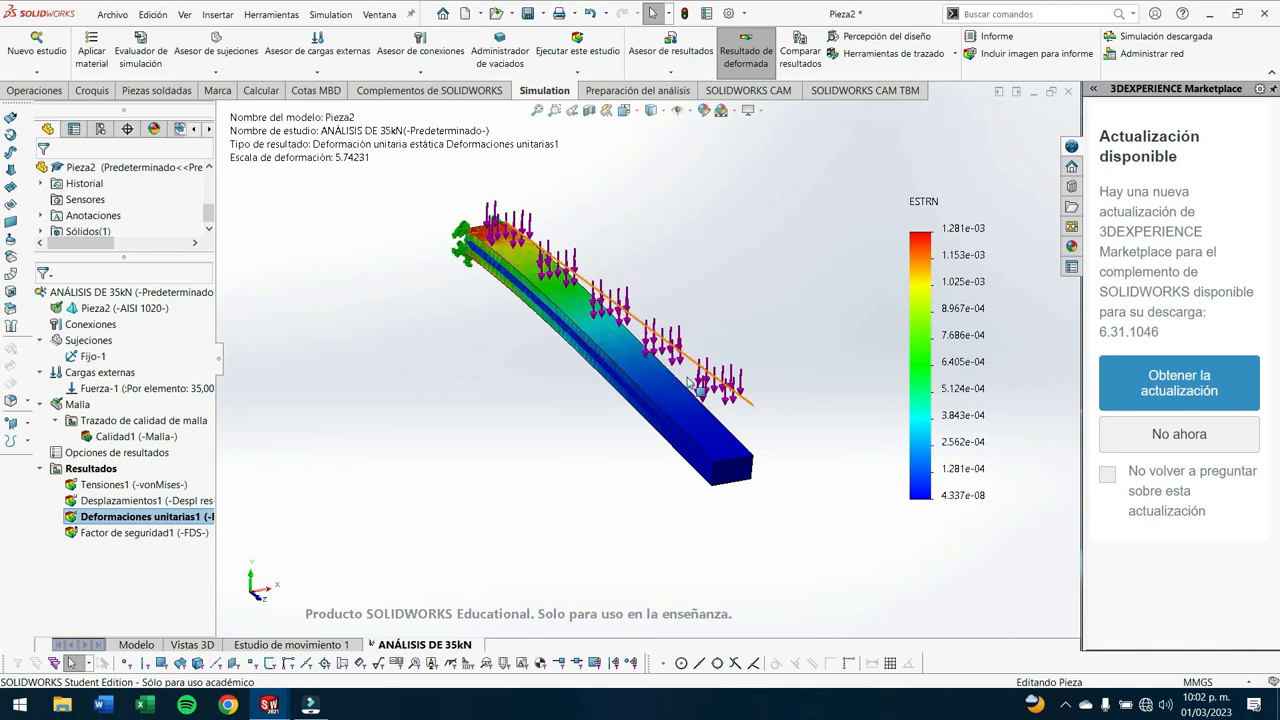
- In the model, sketch a 100 x 960 mm corner rectangle on the bar's top face, starting from the free-end corner
click(140, 645)
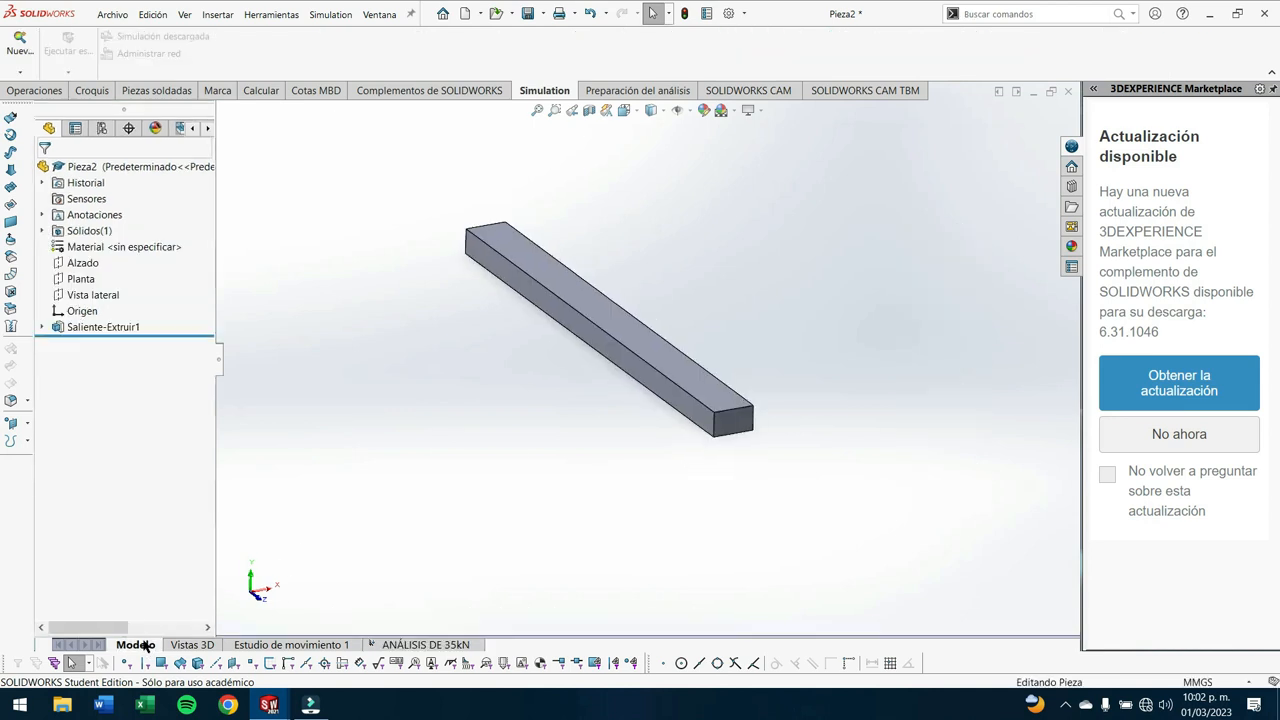
right_click(702, 390)
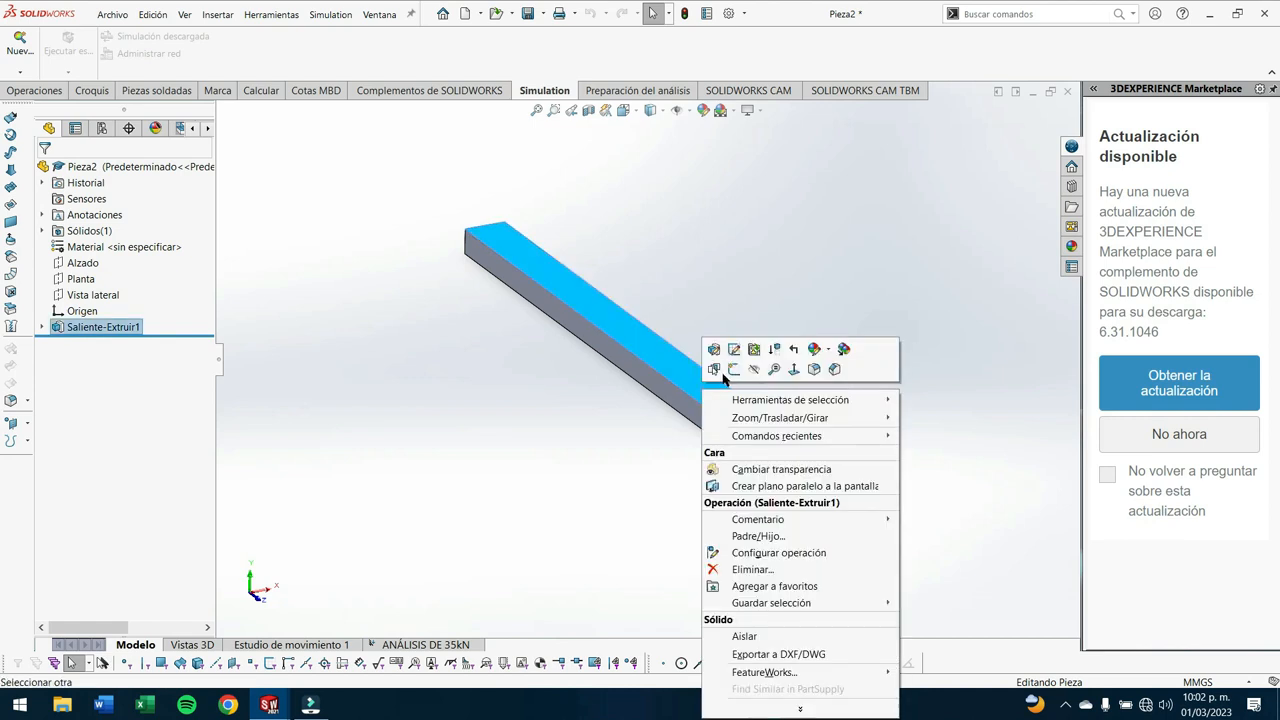
click(736, 371)
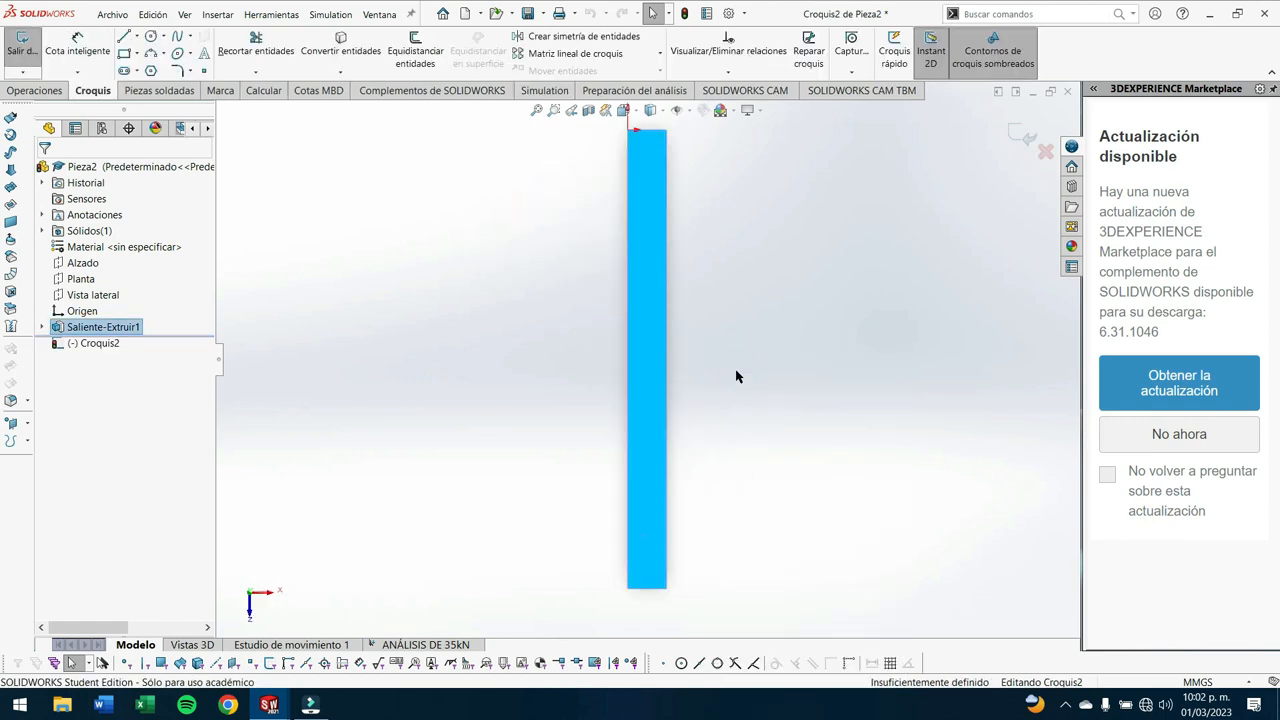
click(124, 53)
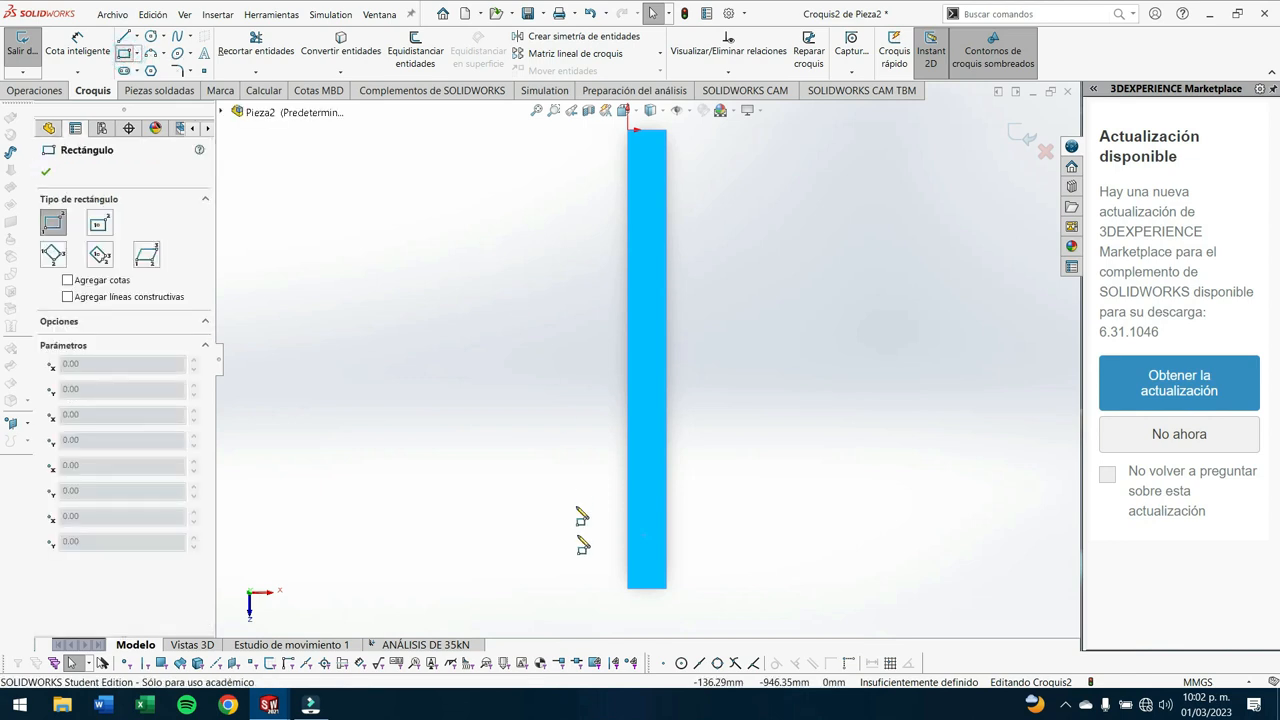
click(666, 588)
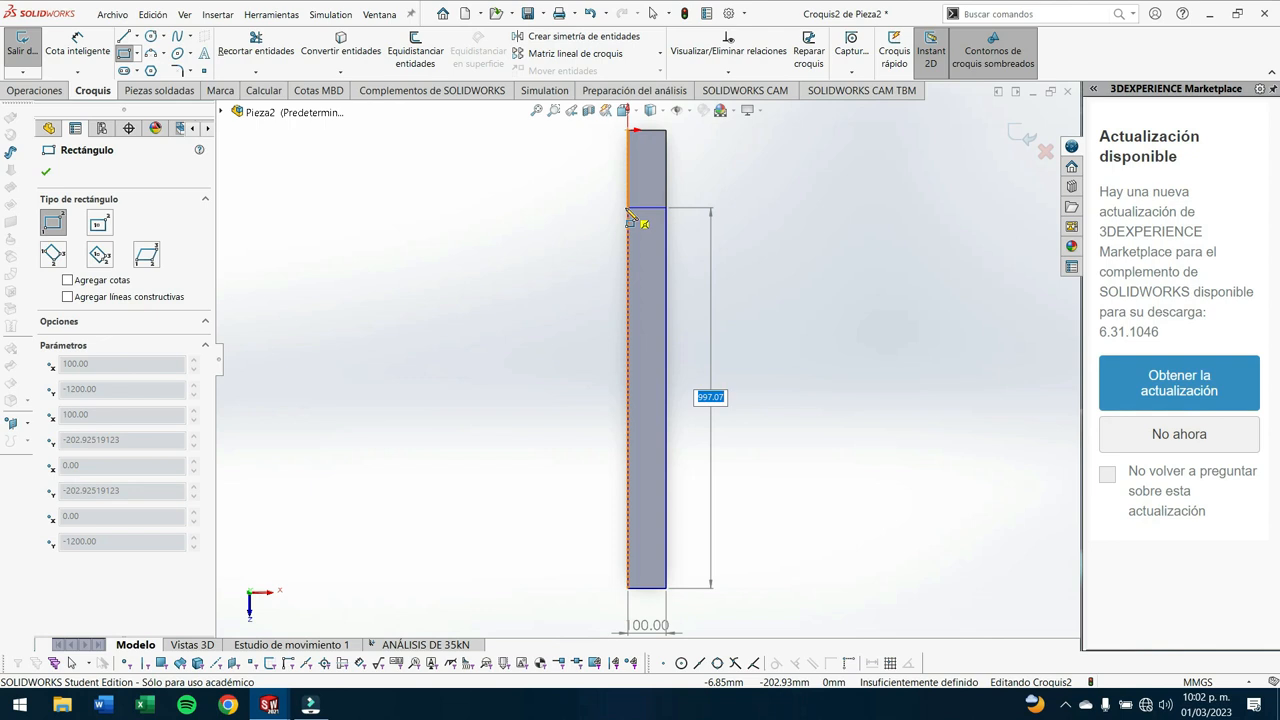
text(12)
key(Tab)
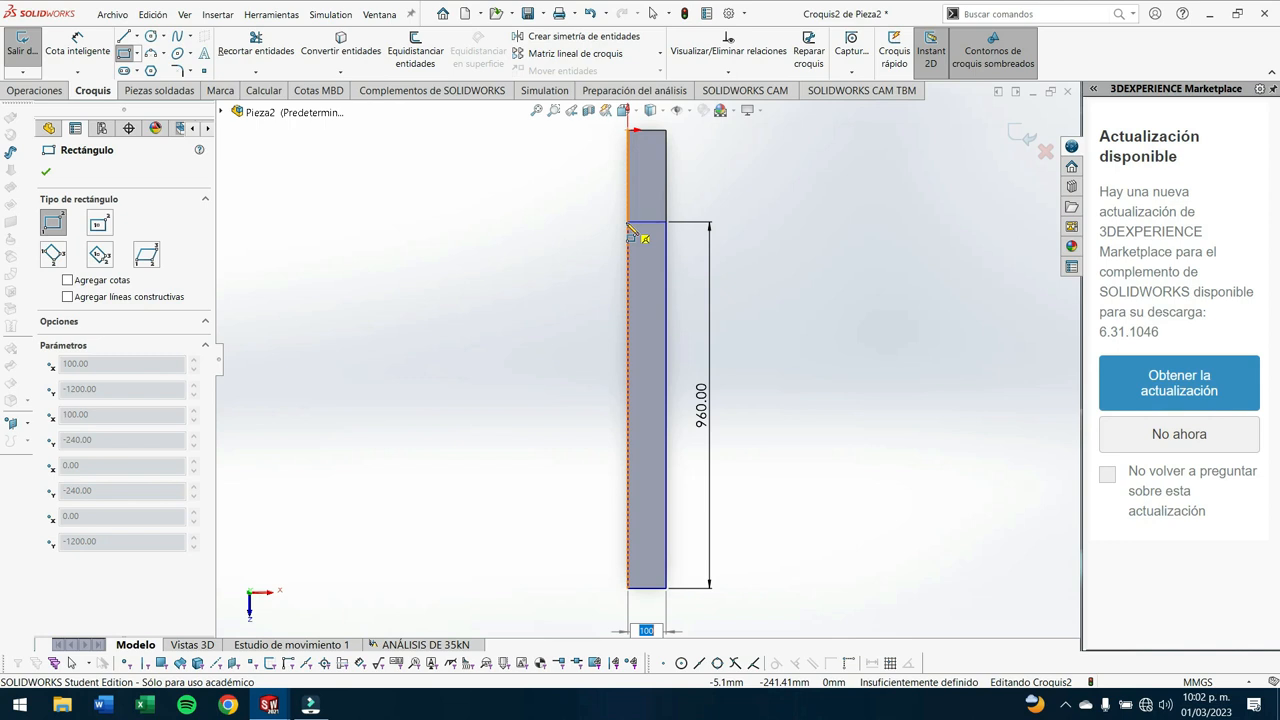
click(628, 222)
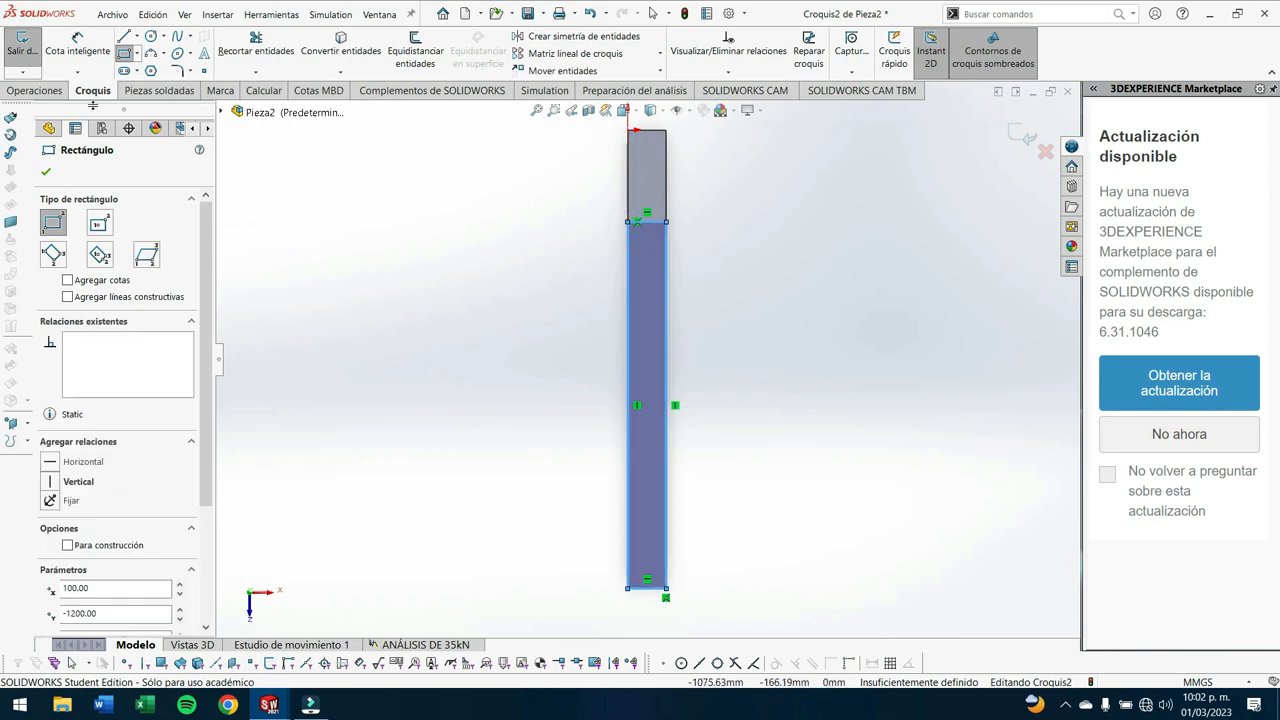
- Extrude the top-face rectangle as a boss with a depth of 0.001 mm to split off a separate load face
click(34, 90)
click(33, 50)
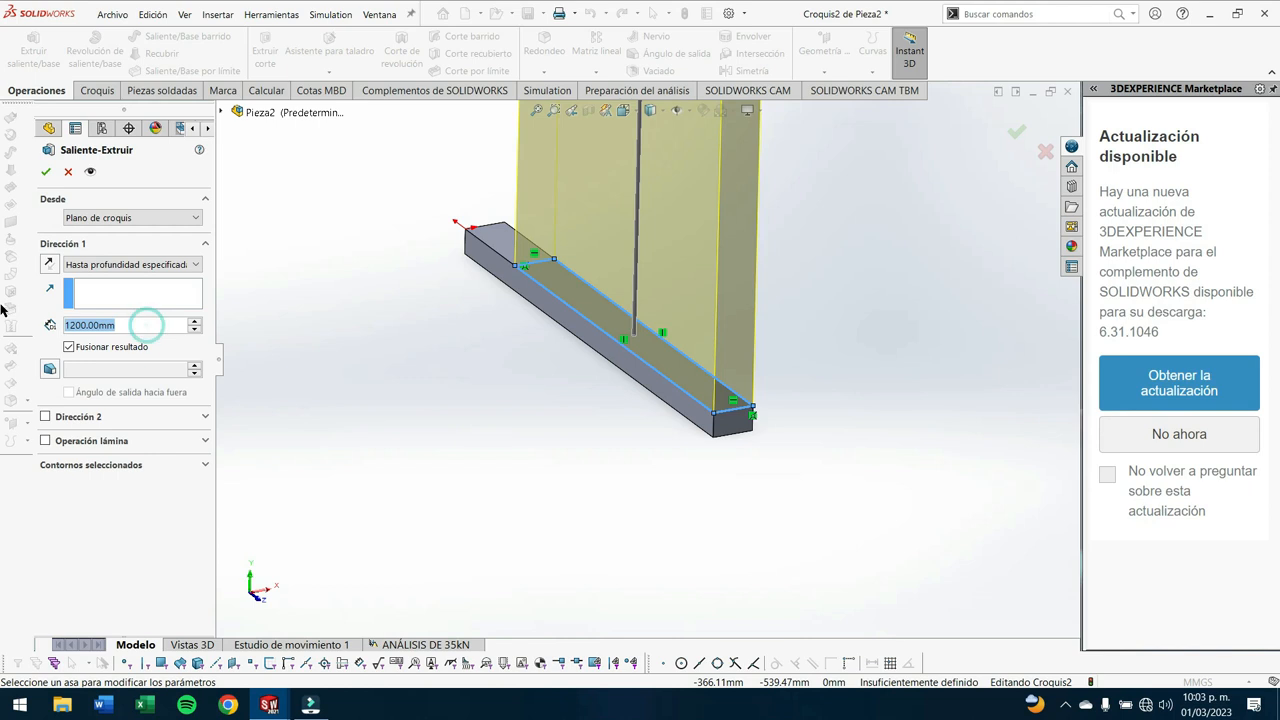
text(0.0)
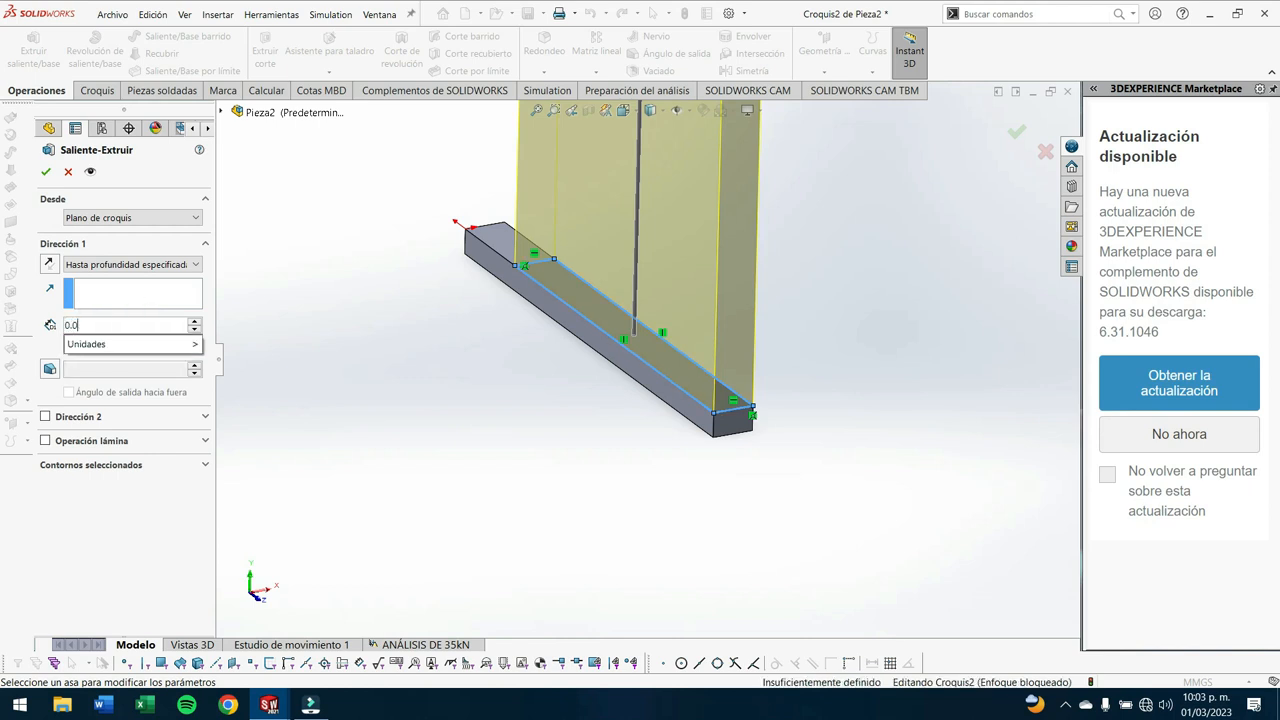
text(01mm)
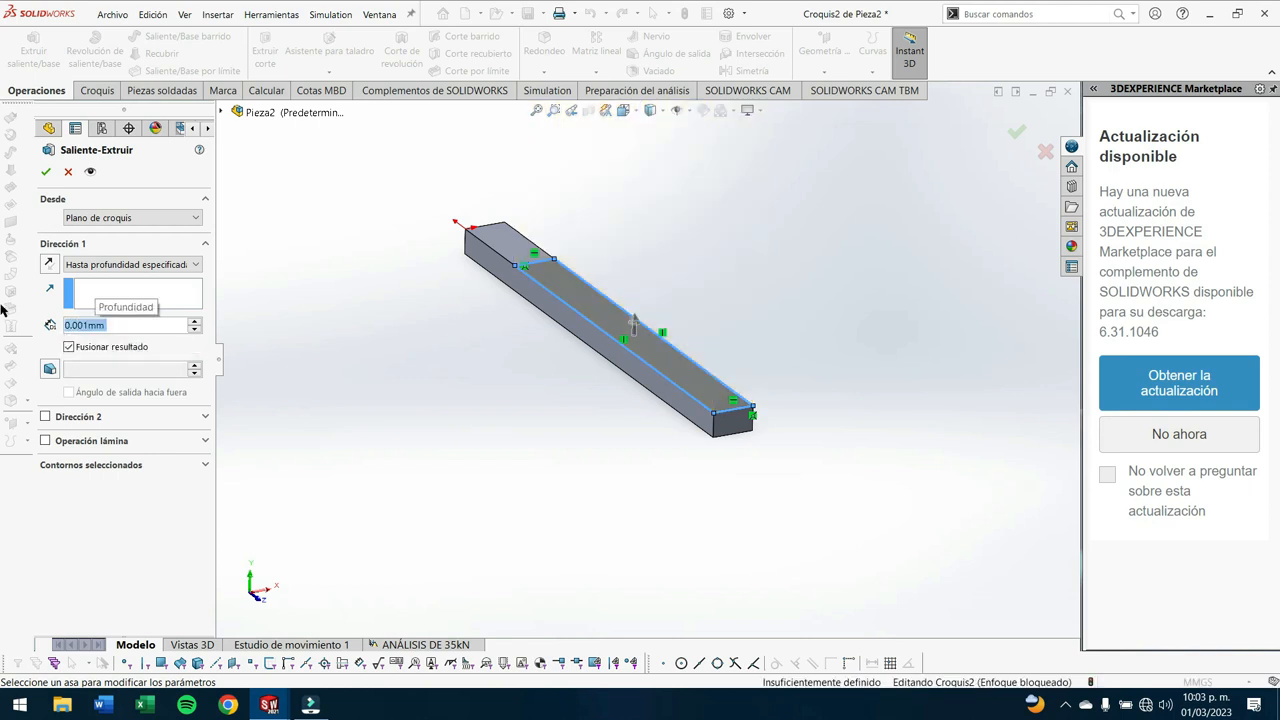
key(Return)
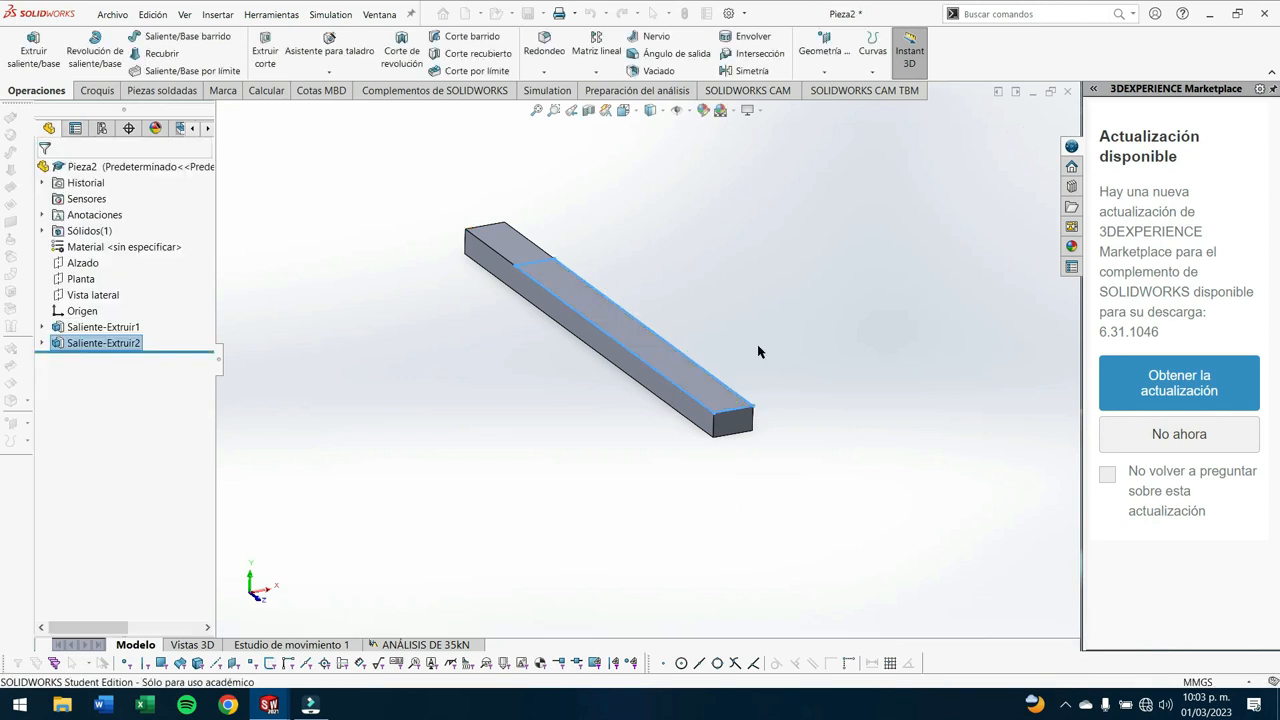
middle_drag(754, 346, 728, 364)
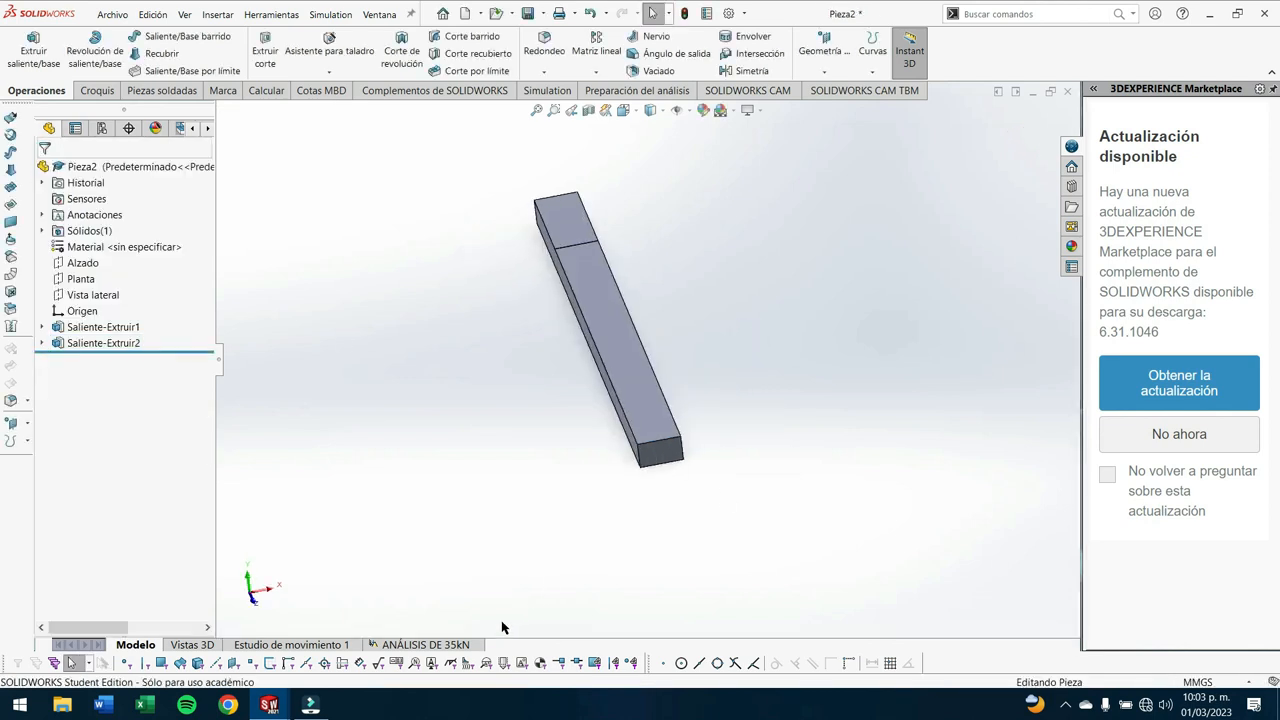
- In the ANÁLISIS DE 35kN study, reassign the 35,000 N force to the 960 mm long top face and rerun the study
click(459, 645)
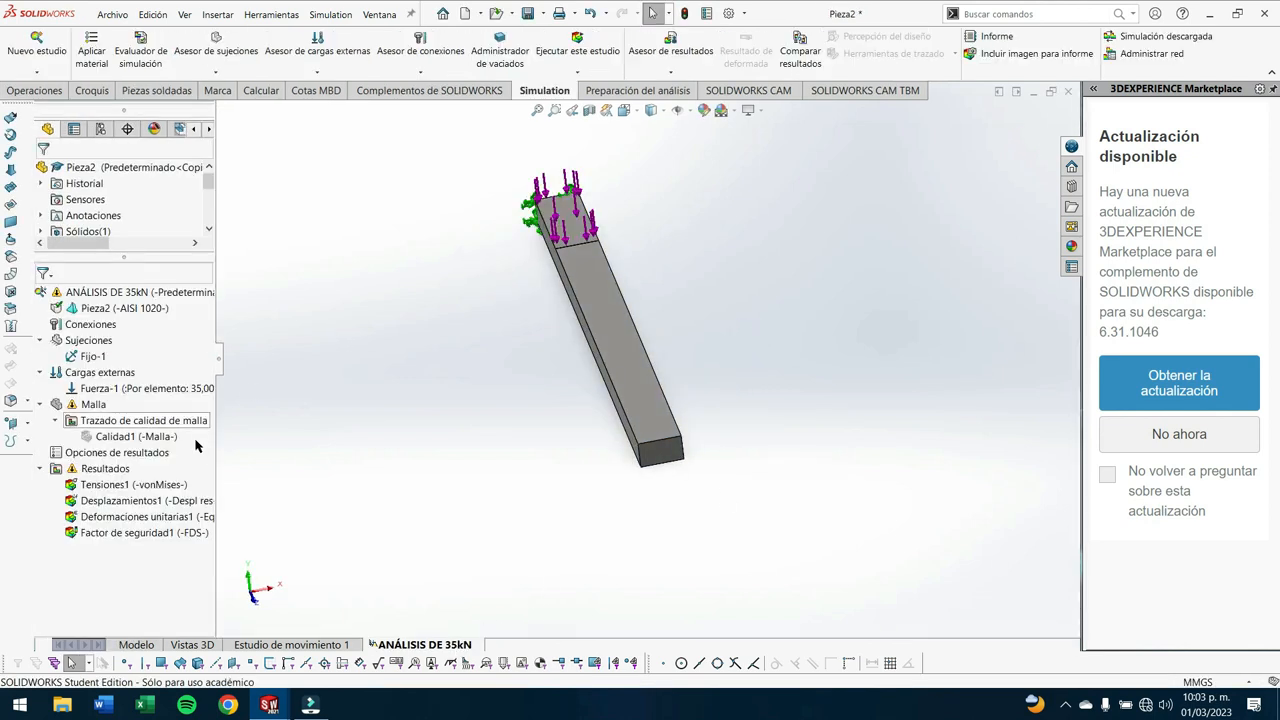
right_click(89, 394)
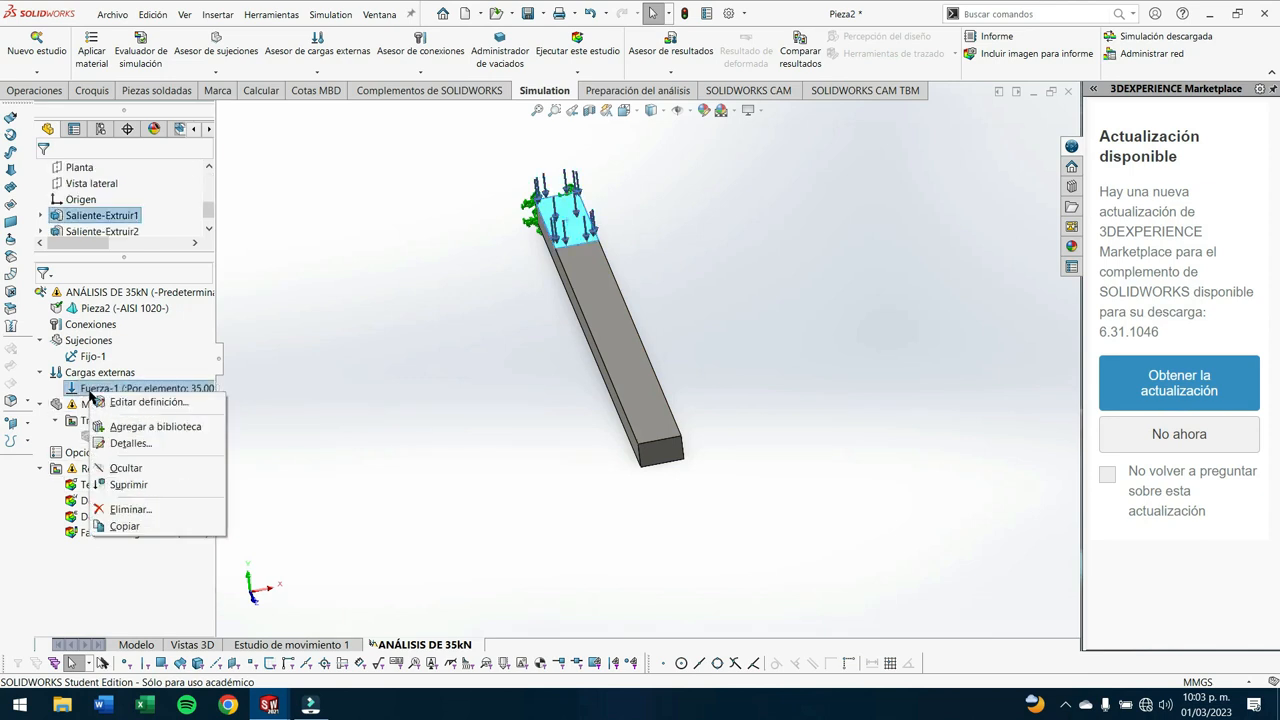
click(120, 401)
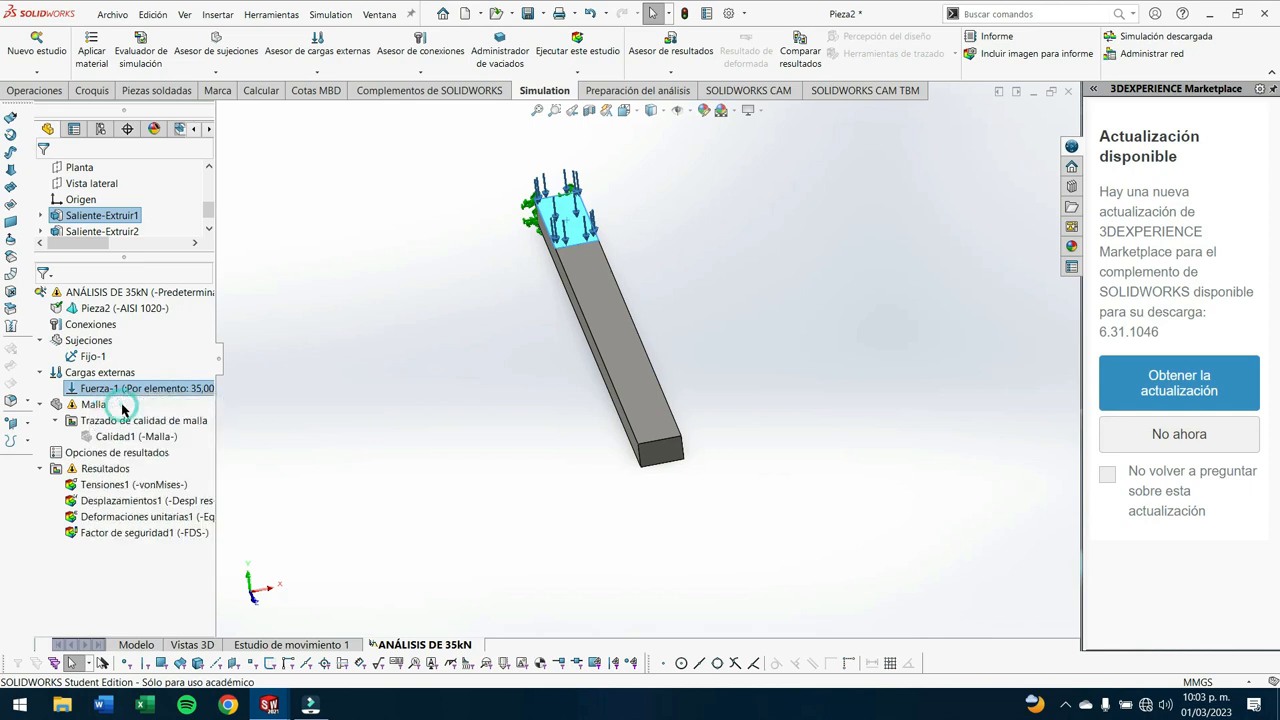
click(566, 222)
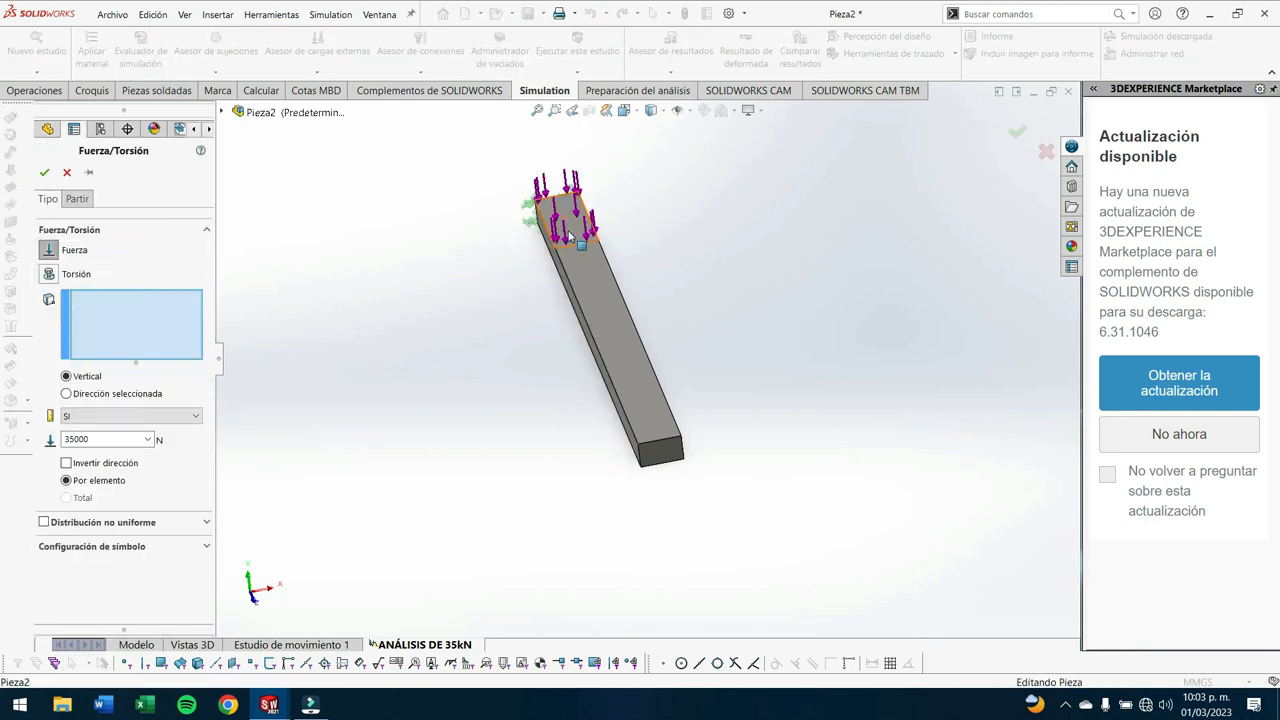
click(614, 310)
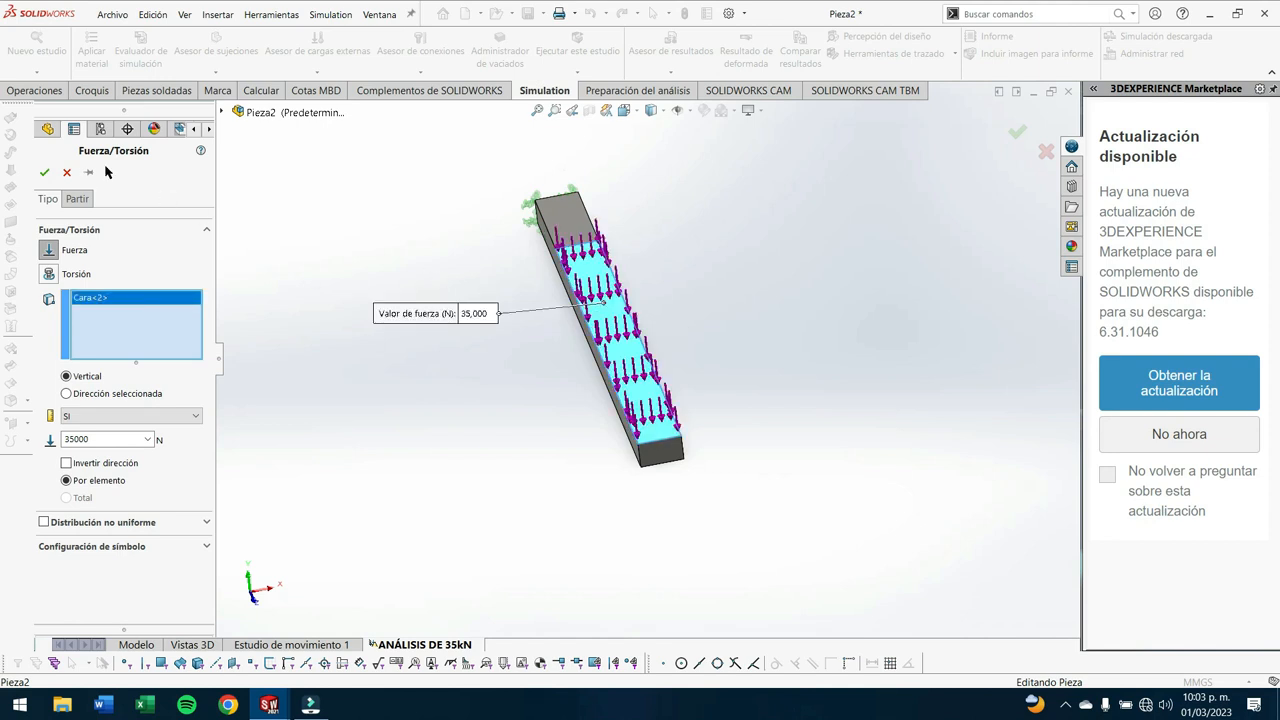
click(44, 172)
click(587, 50)
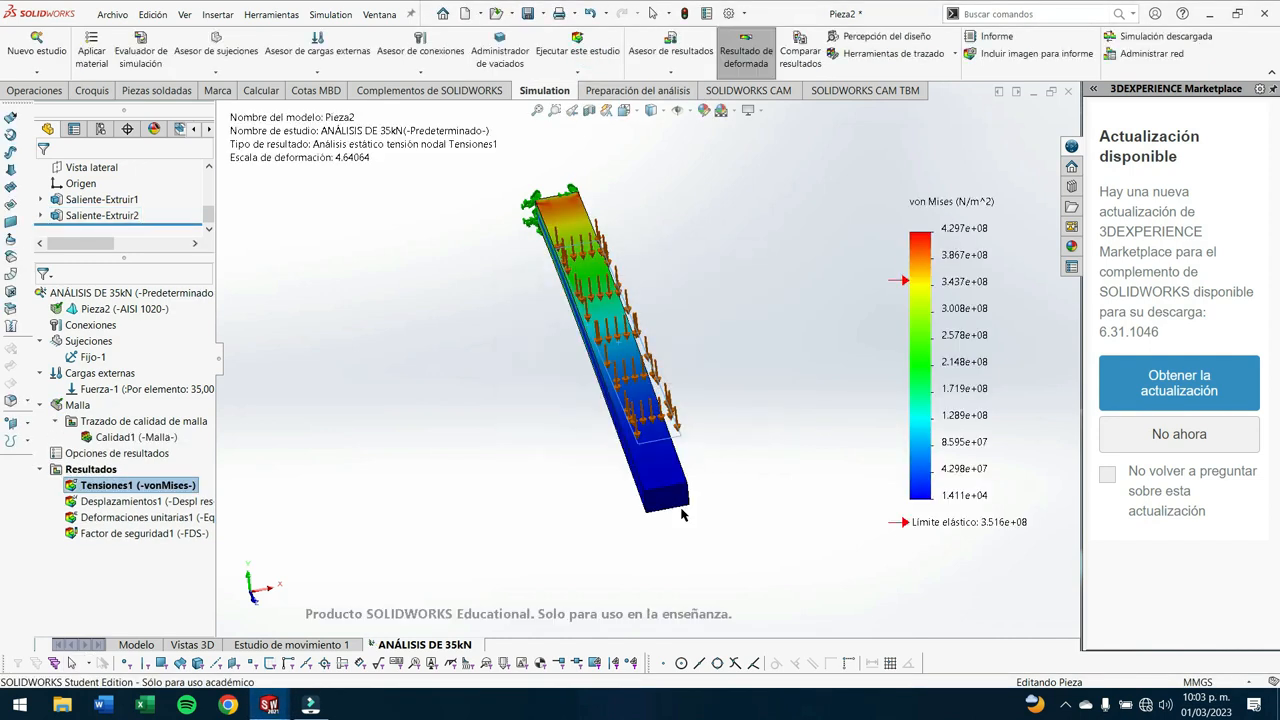
middle_drag(720, 312, 512, 388)
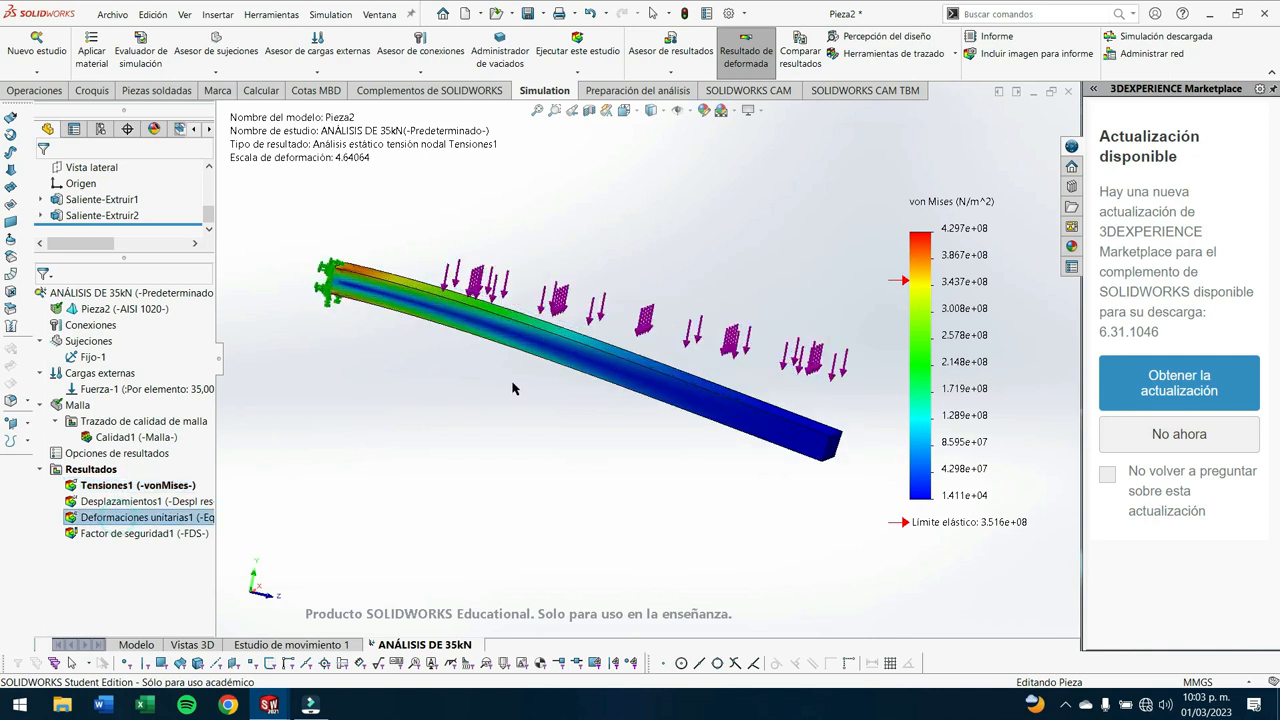
- Display the updated strain plot and examine the bar's bending and strain in the left view and at an angle
double_click(147, 519)
scroll(390, 307, down, 3)
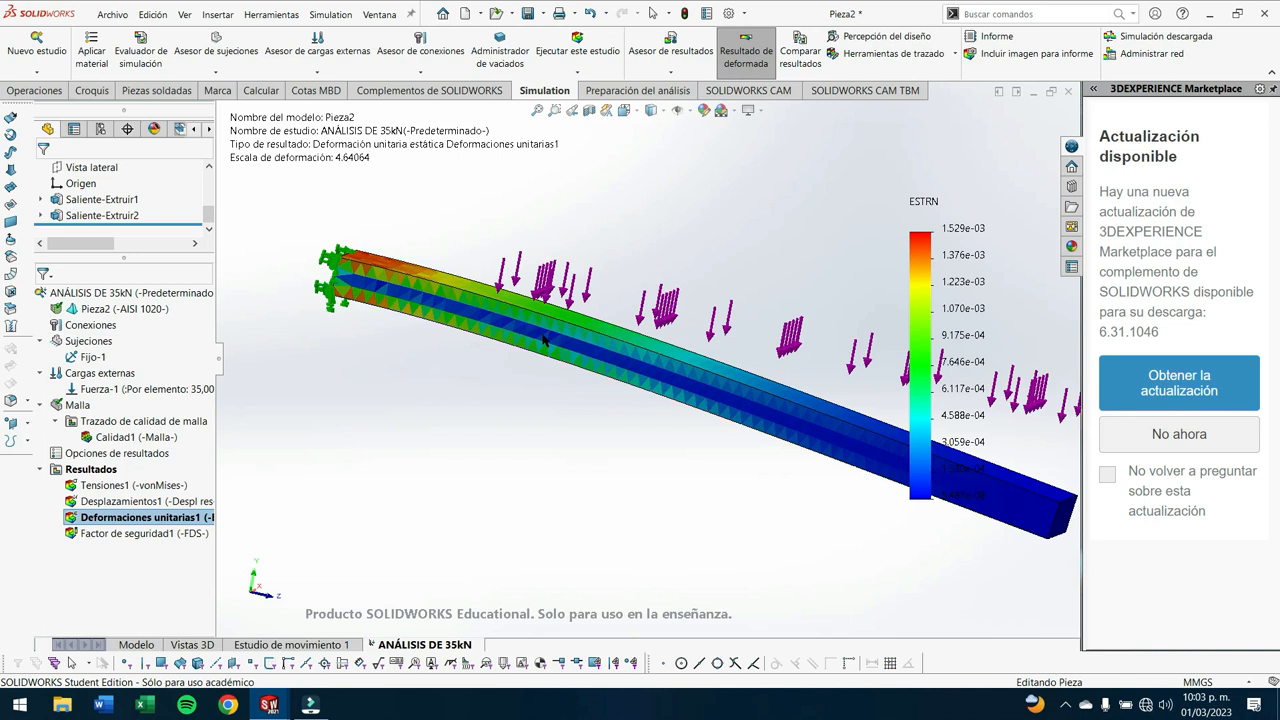
key(space)
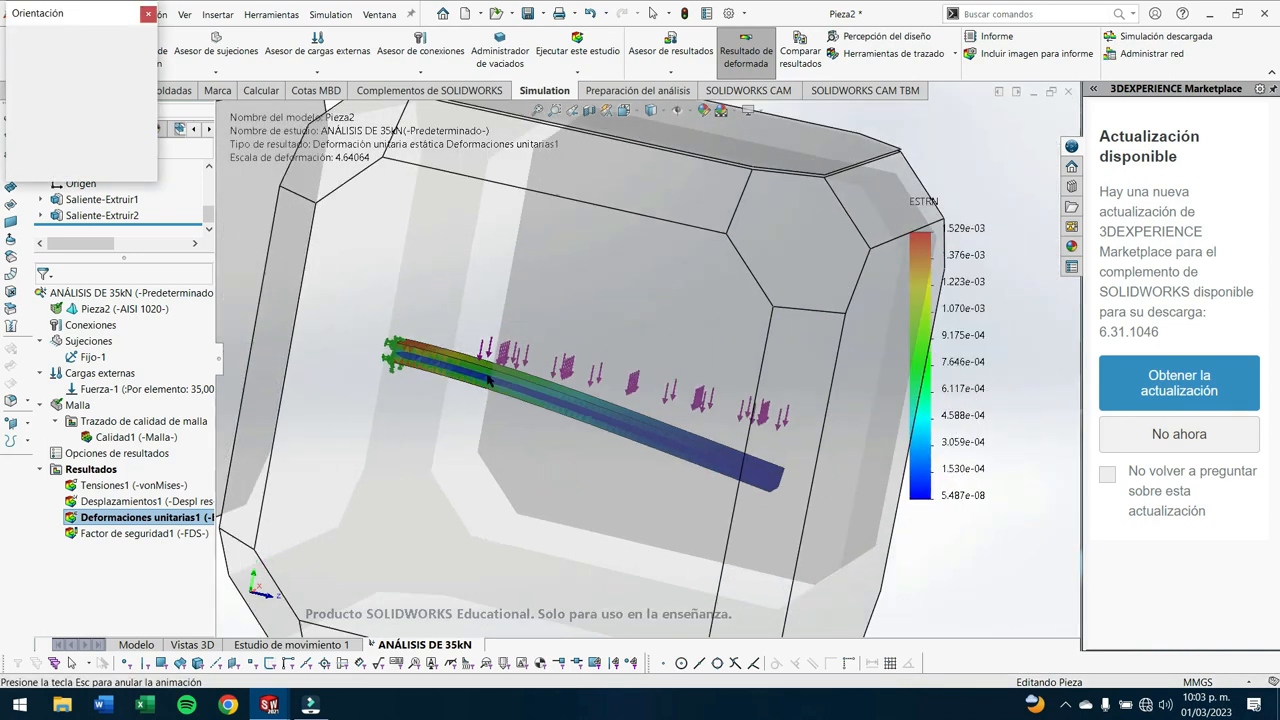
click(436, 388)
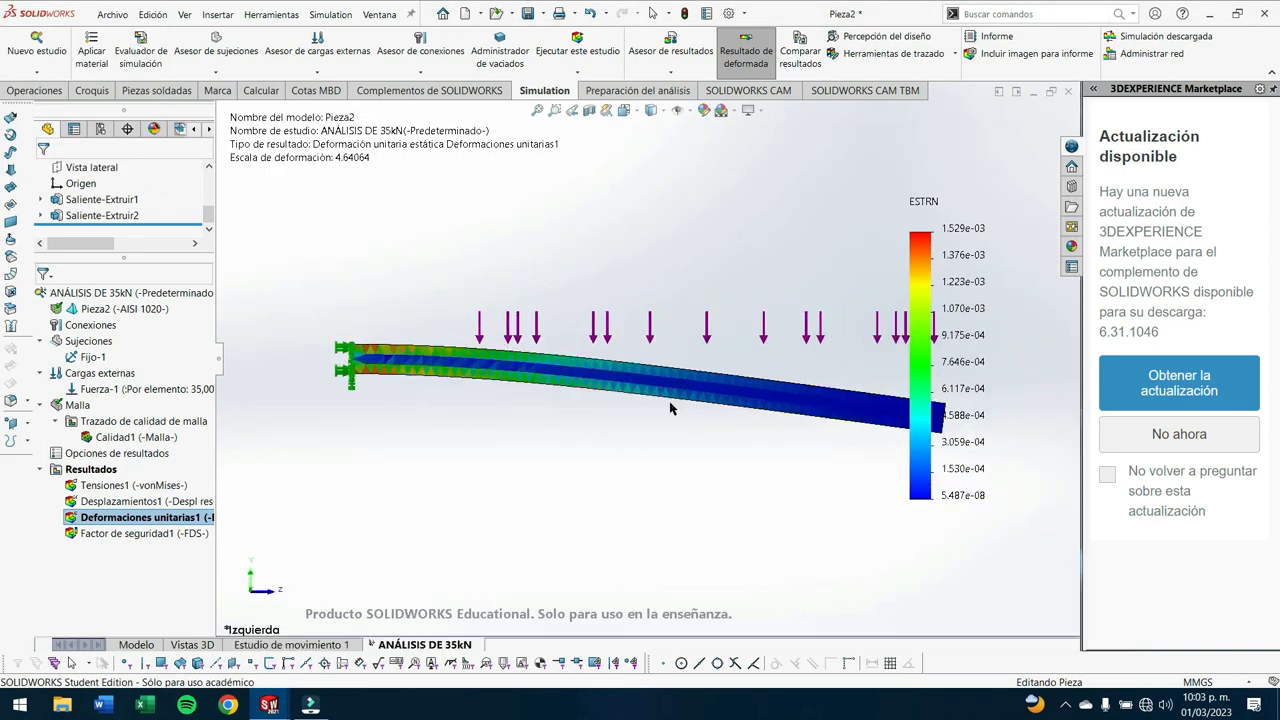
scroll(636, 368, down, 1)
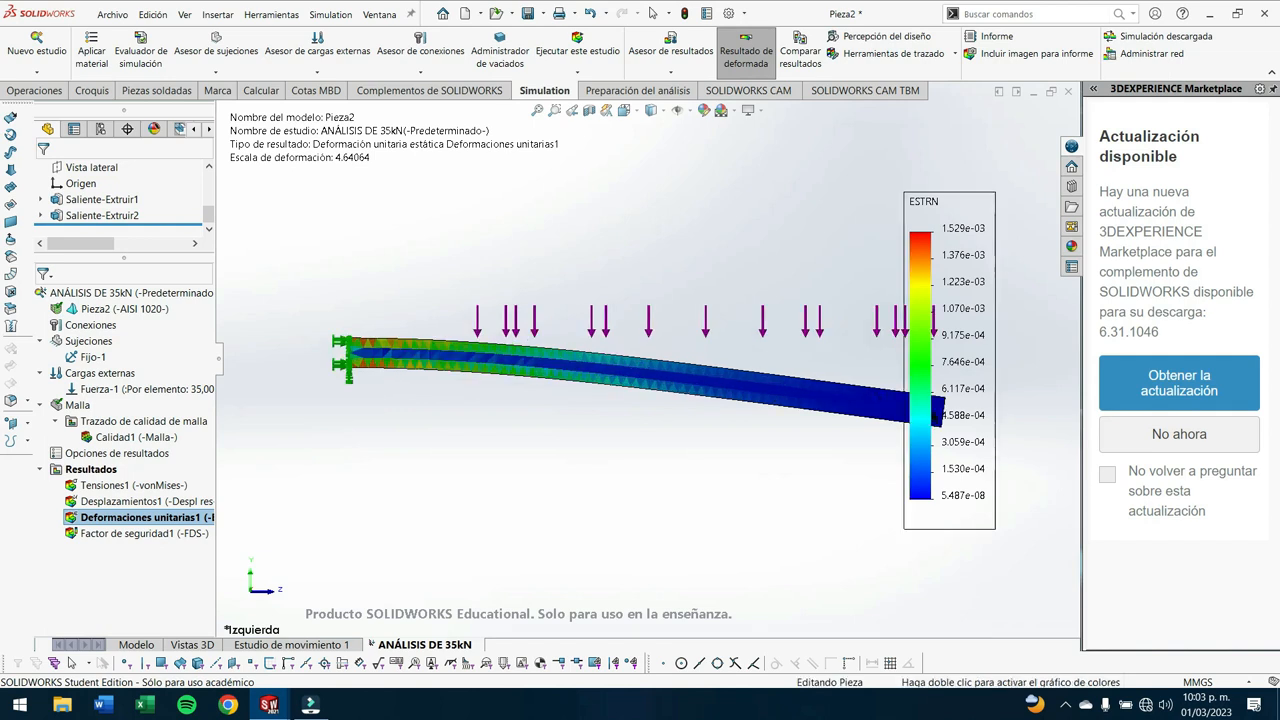
scroll(853, 428, up, 1)
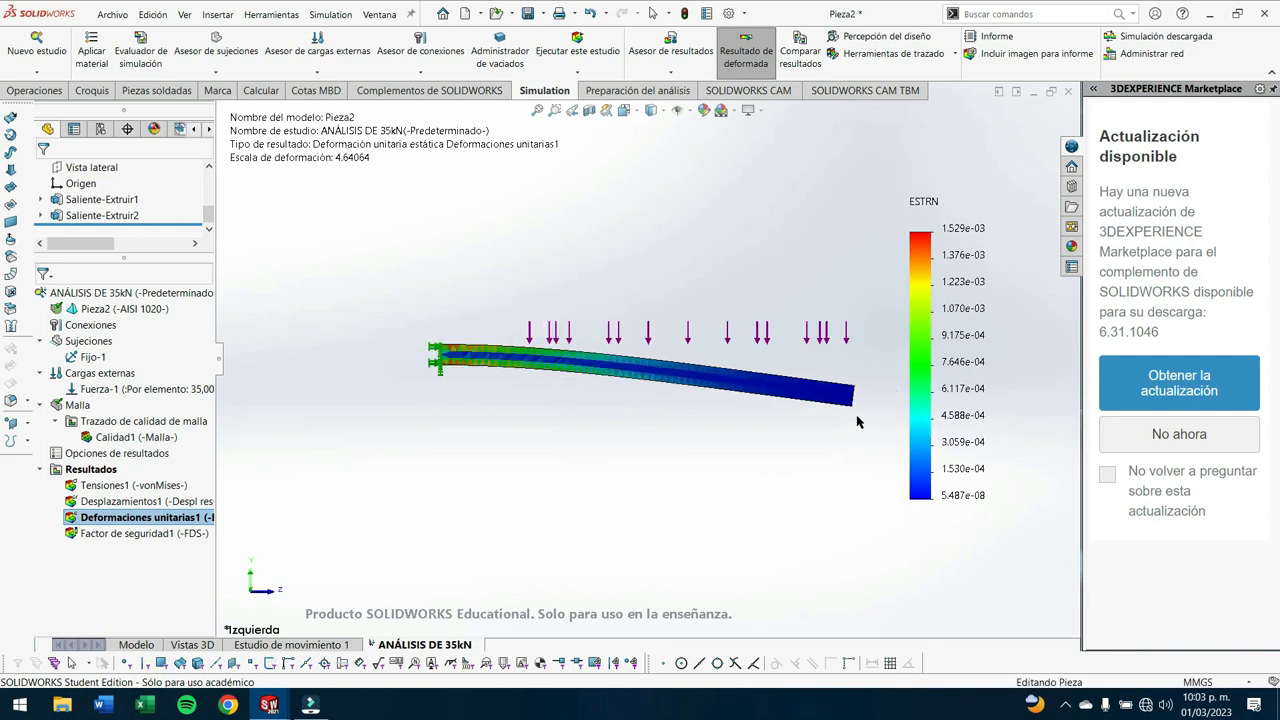
scroll(772, 380, down, 2)
scroll(700, 418, up, 1)
scroll(525, 415, up, 1)
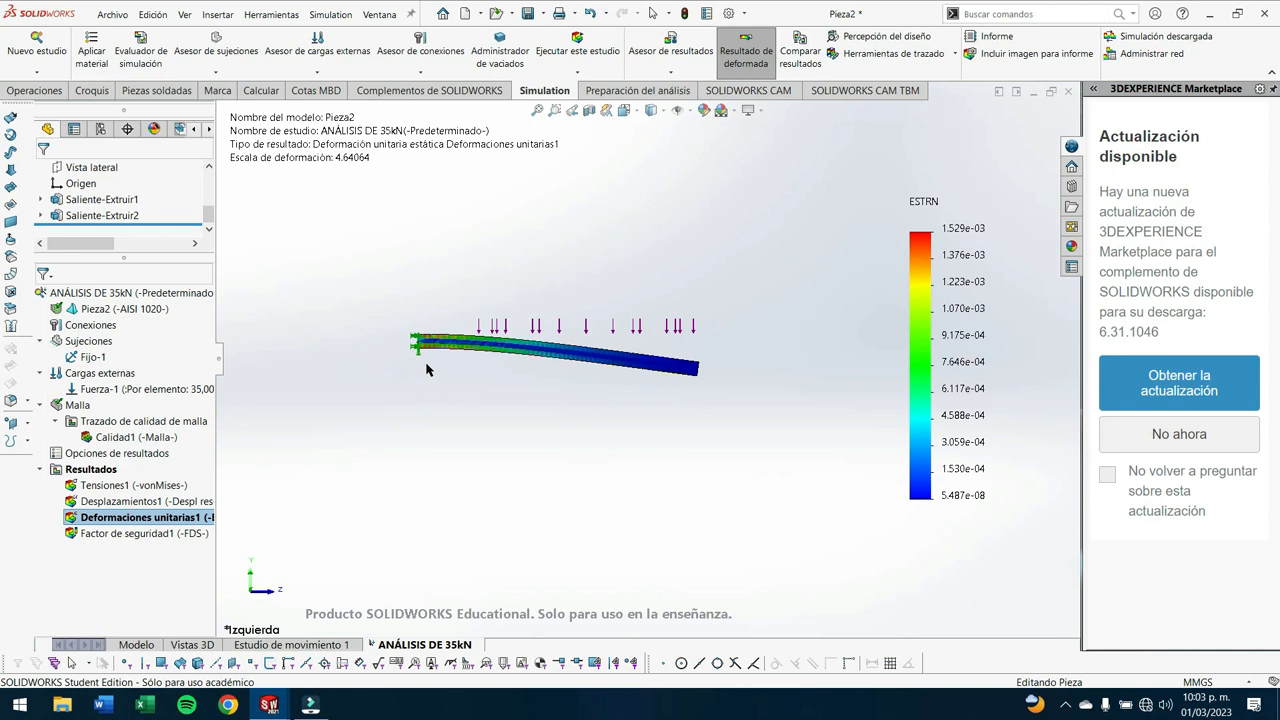
scroll(500, 338, down, 3)
scroll(424, 342, down, 1)
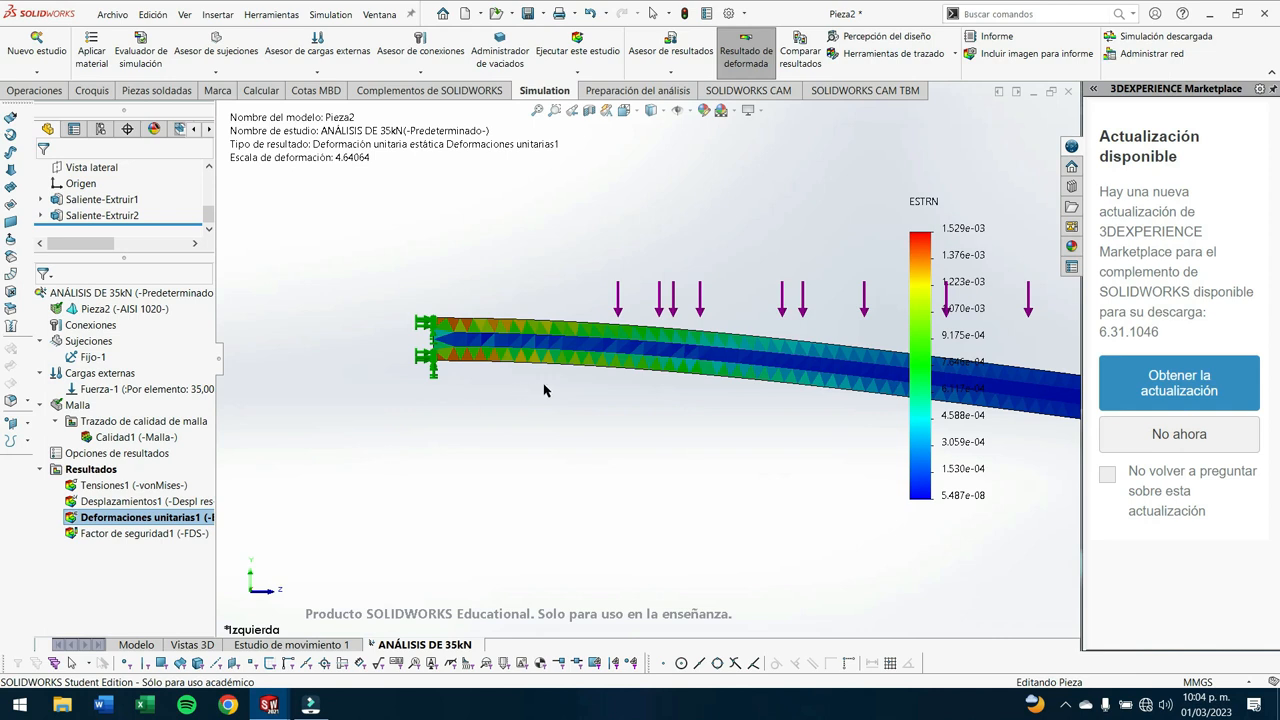
scroll(714, 405, up, 3)
middle_drag(716, 403, 665, 475)
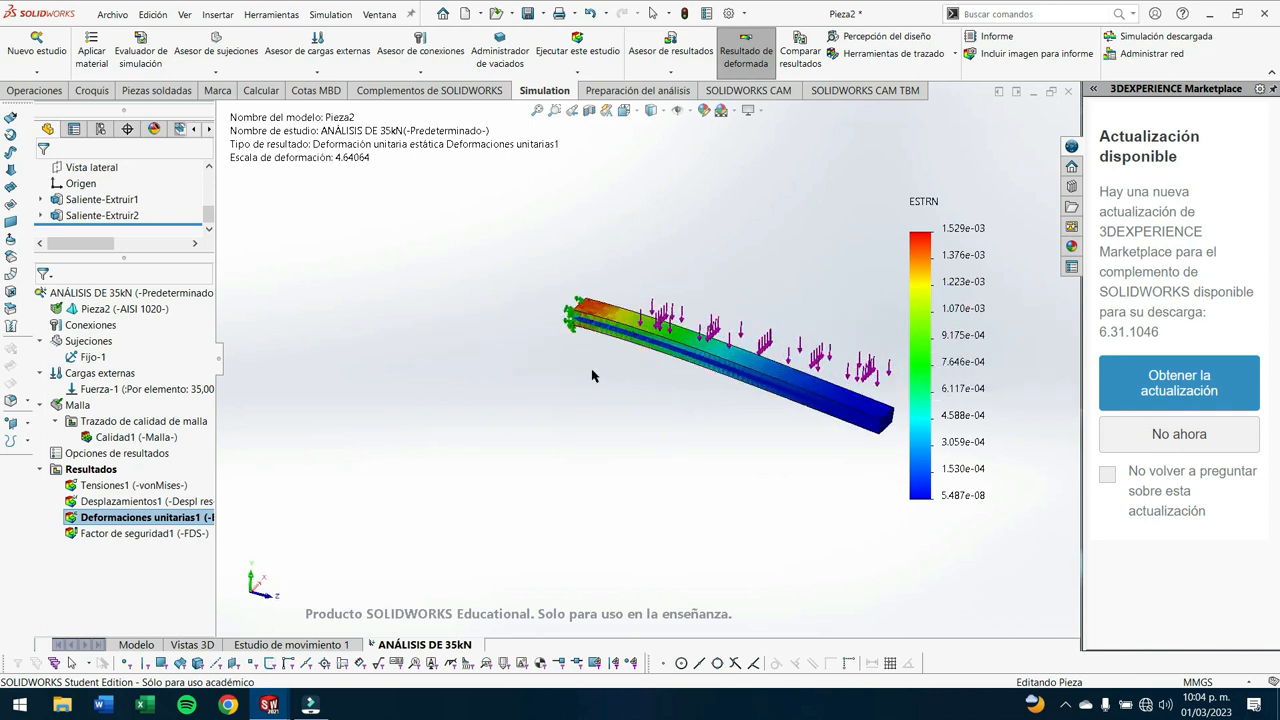
- Display the safety factor plot for the 960 mm load case and examine the bar from above
double_click(130, 533)
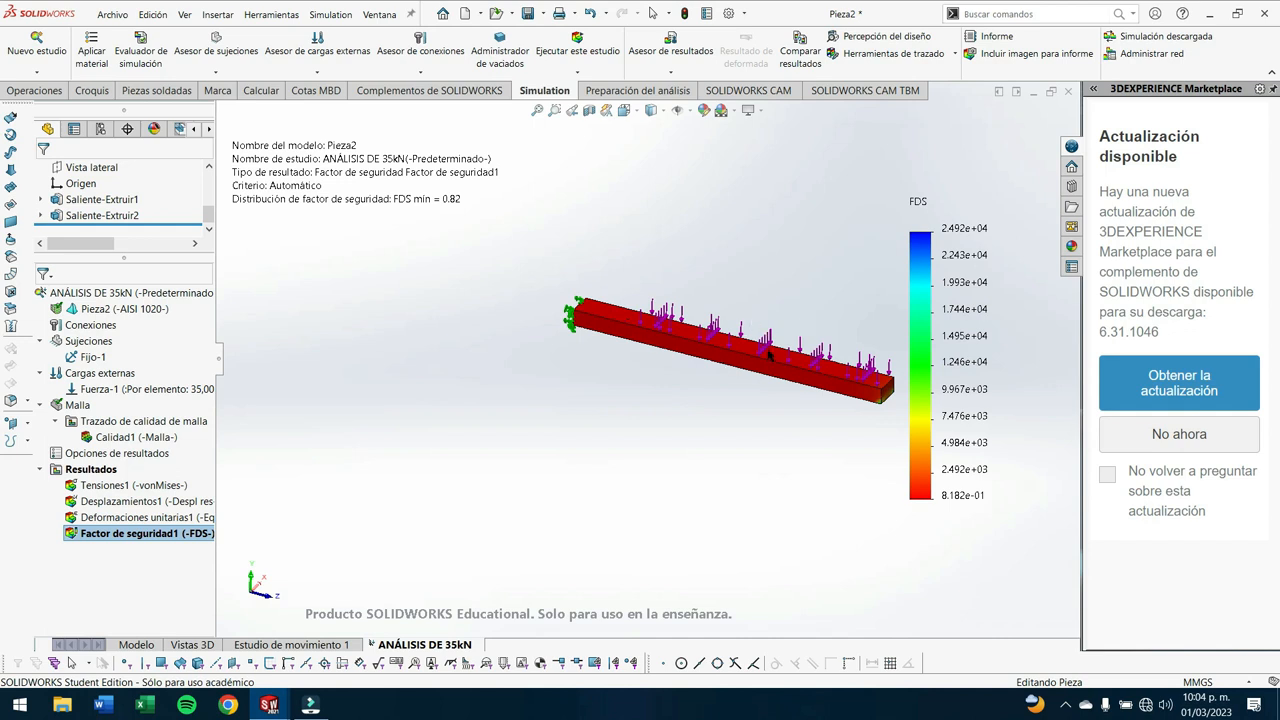
middle_drag(788, 277, 756, 354)
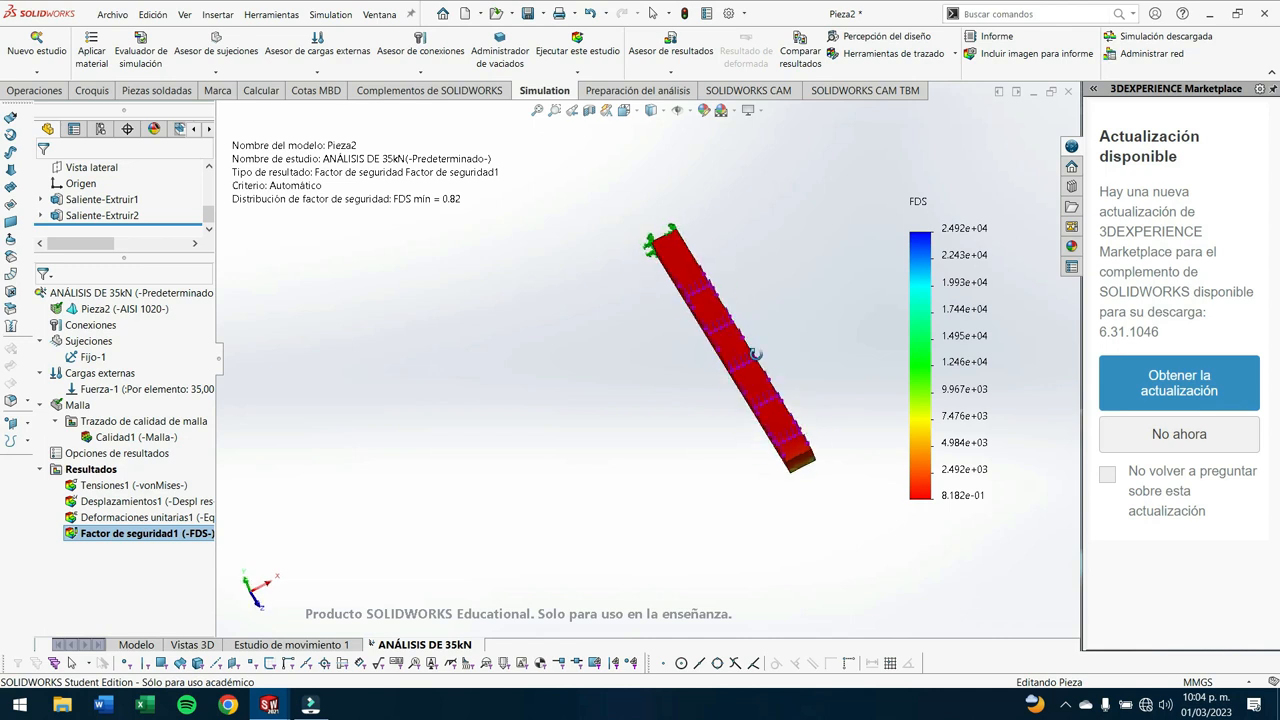
- In the model, edit the sketch of the thin load-face extrusion and set the rectangle's long side to 720 mm (1200 × 0.6)
click(140, 644)
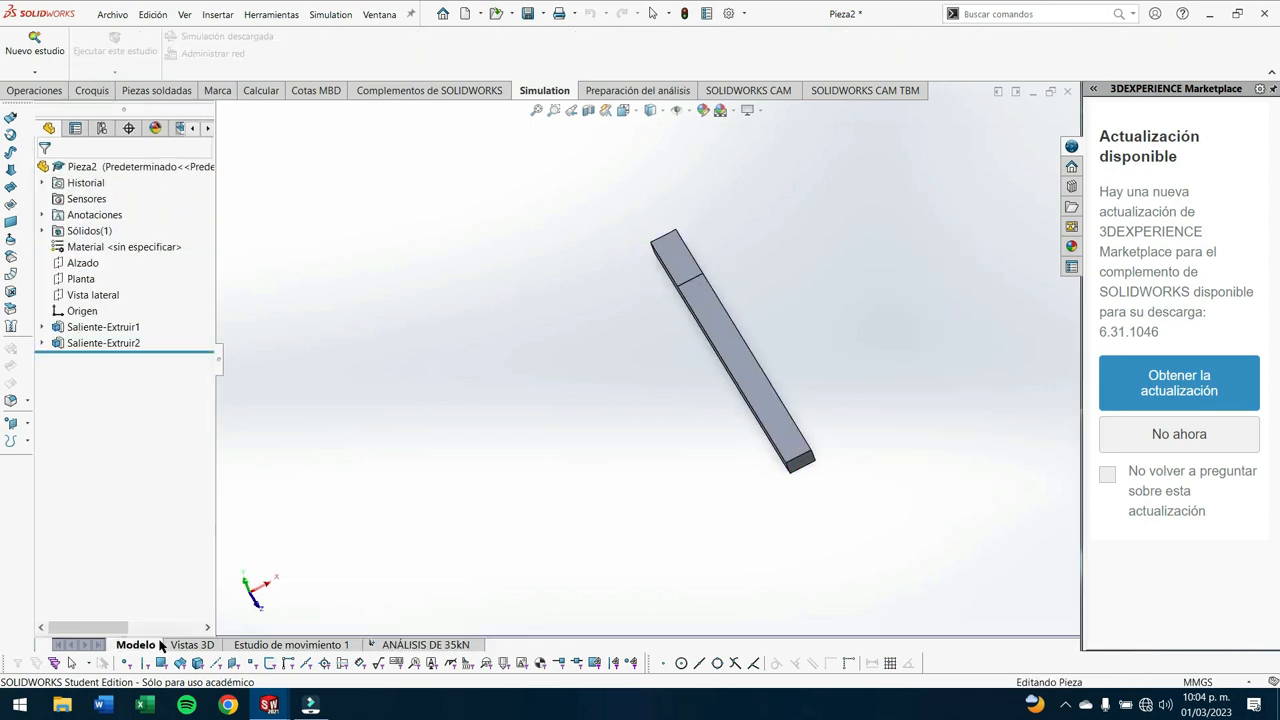
click(102, 345)
right_click(92, 347)
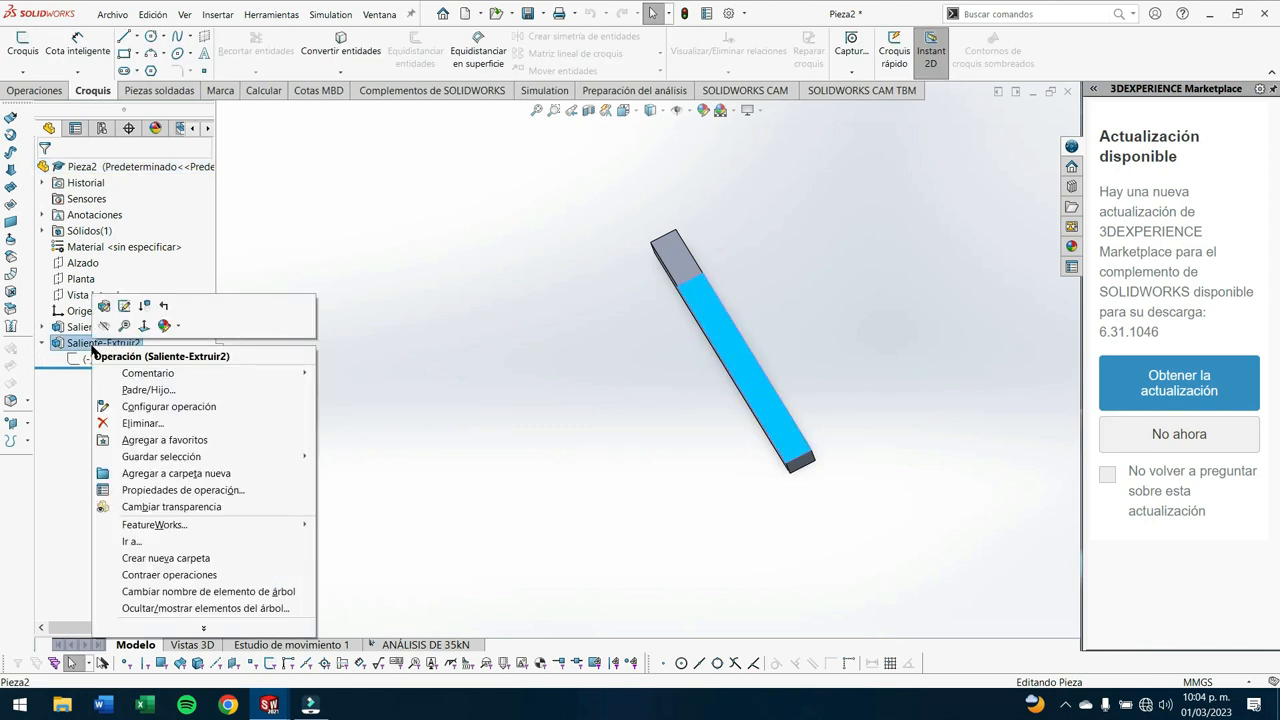
click(125, 307)
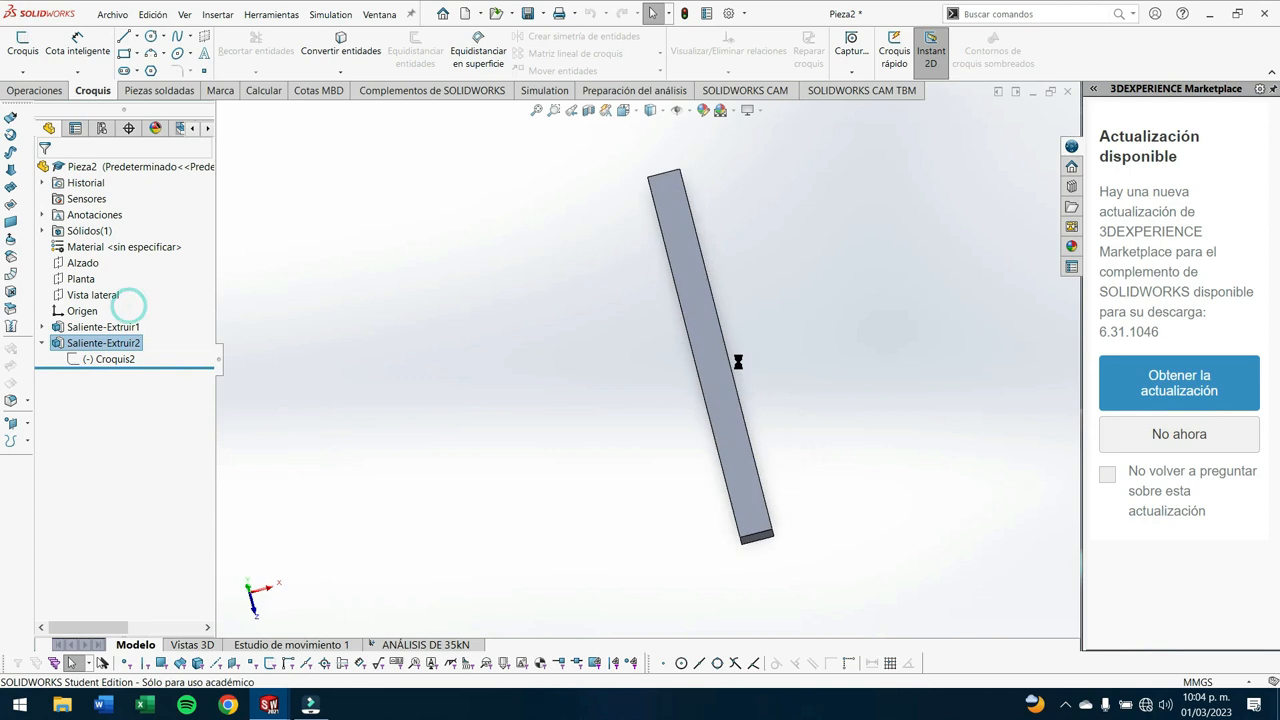
click(668, 342)
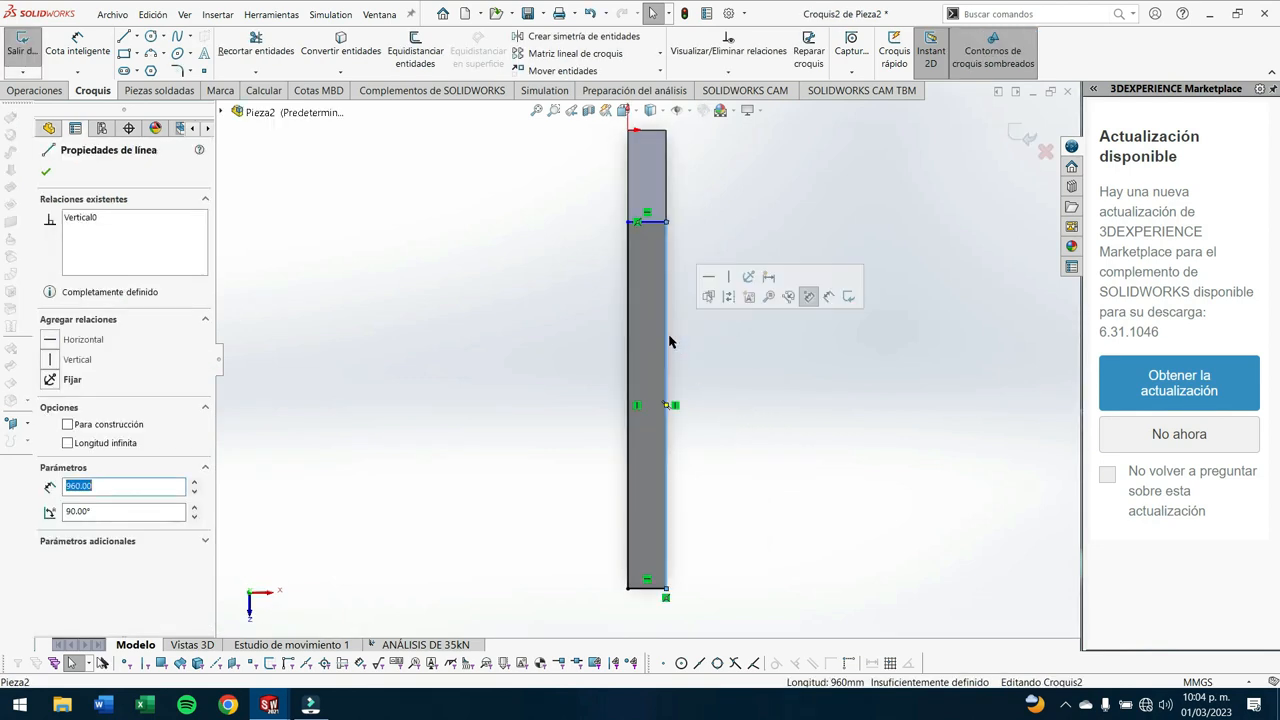
text(1200)
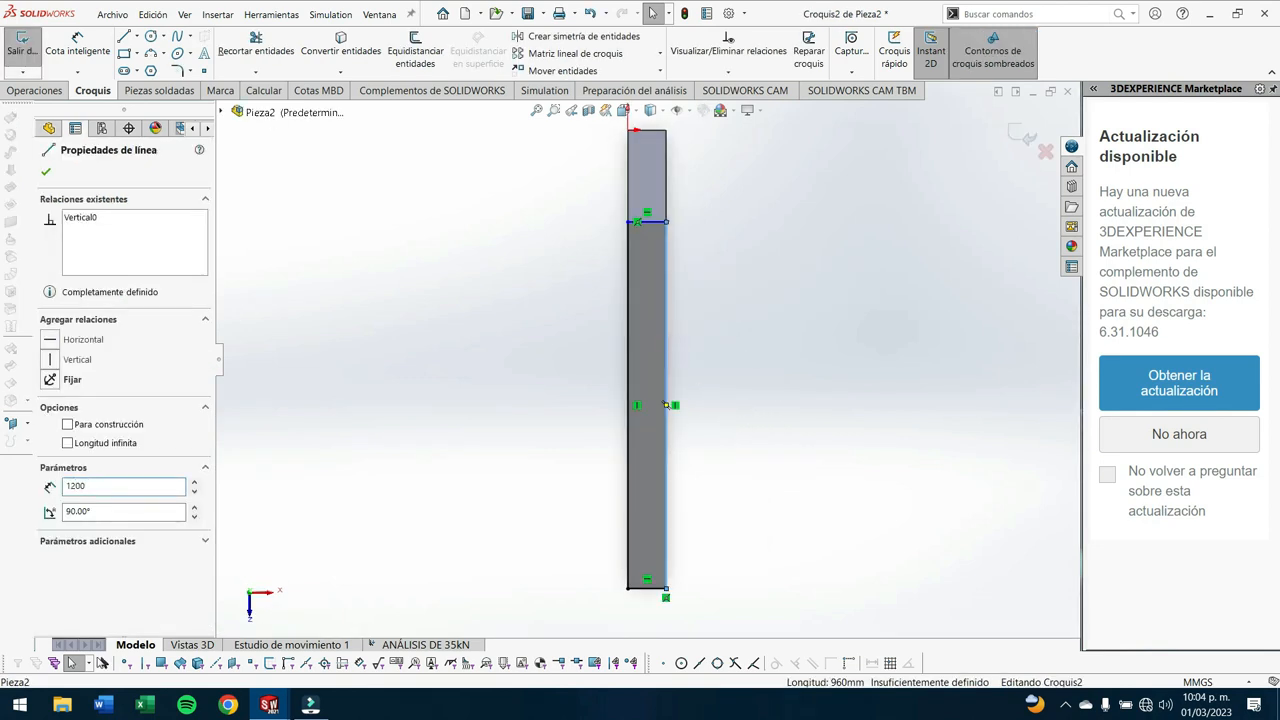
text(*0)
key(Return)
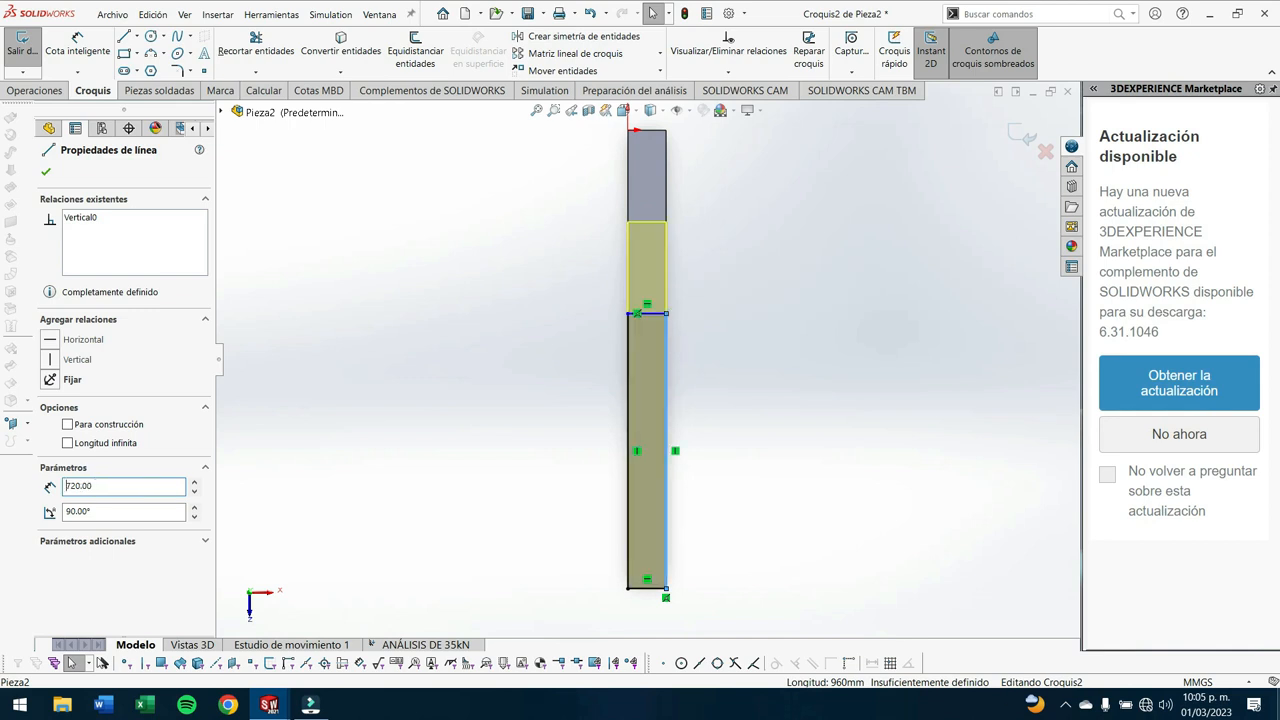
click(433, 234)
click(1020, 136)
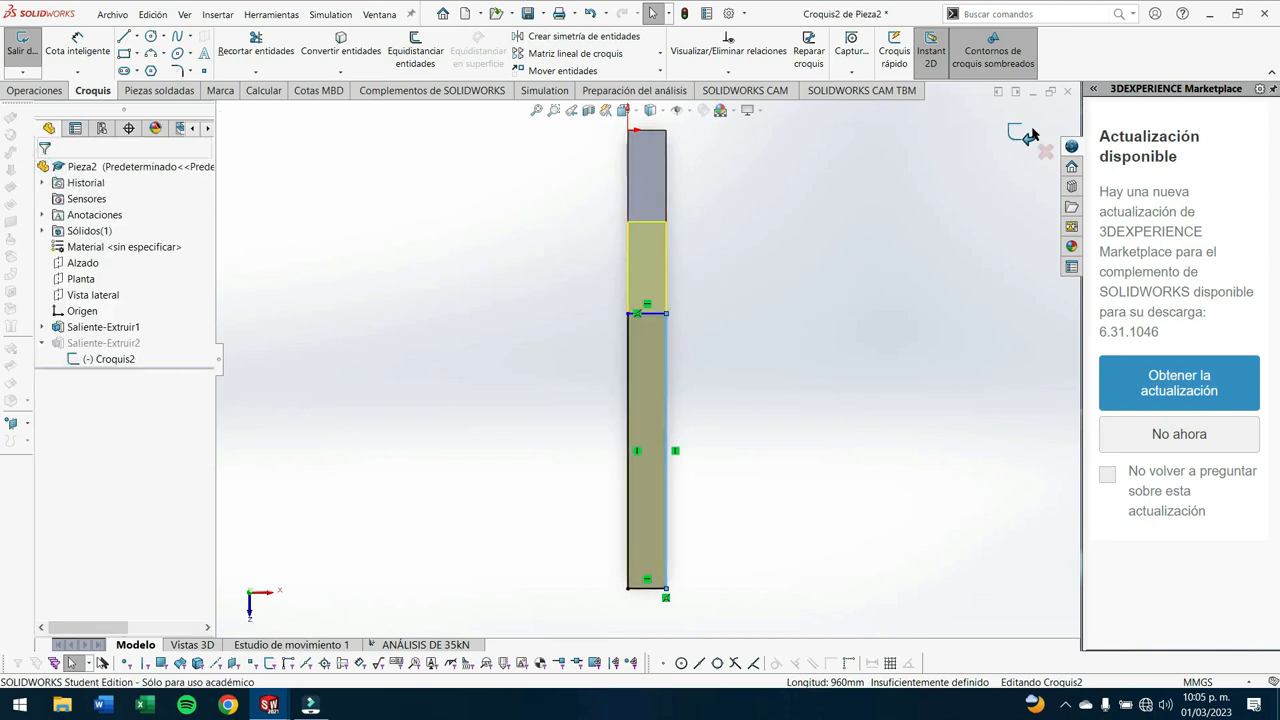
mouse_move(711, 451)
middle_down()
mouse_move(820, 391)
mouse_move(786, 417)
mouse_move(776, 310)
middle_up()
- Return to the ANÁLISIS DE 35kN study, check the force on the shortened load face and rerun the study
mouse_move(301, 712)
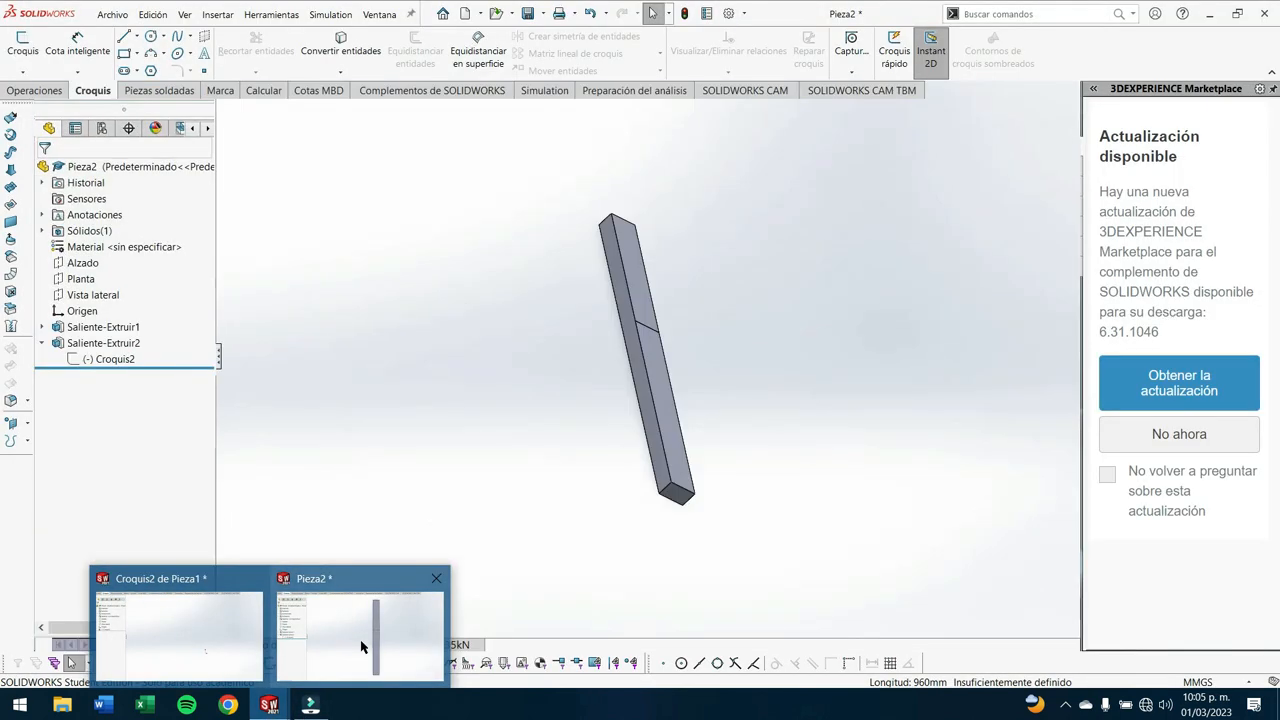
click(362, 647)
click(424, 644)
middle_drag(655, 490, 707, 410)
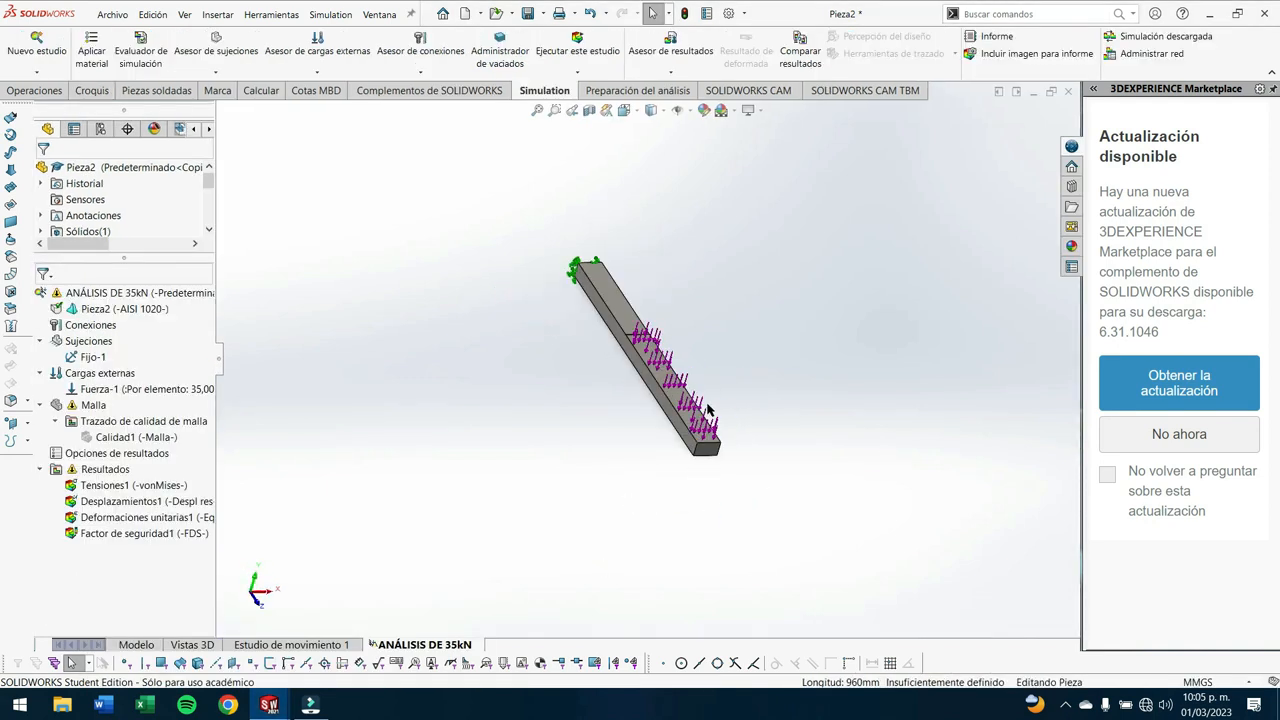
scroll(707, 410, down, 3)
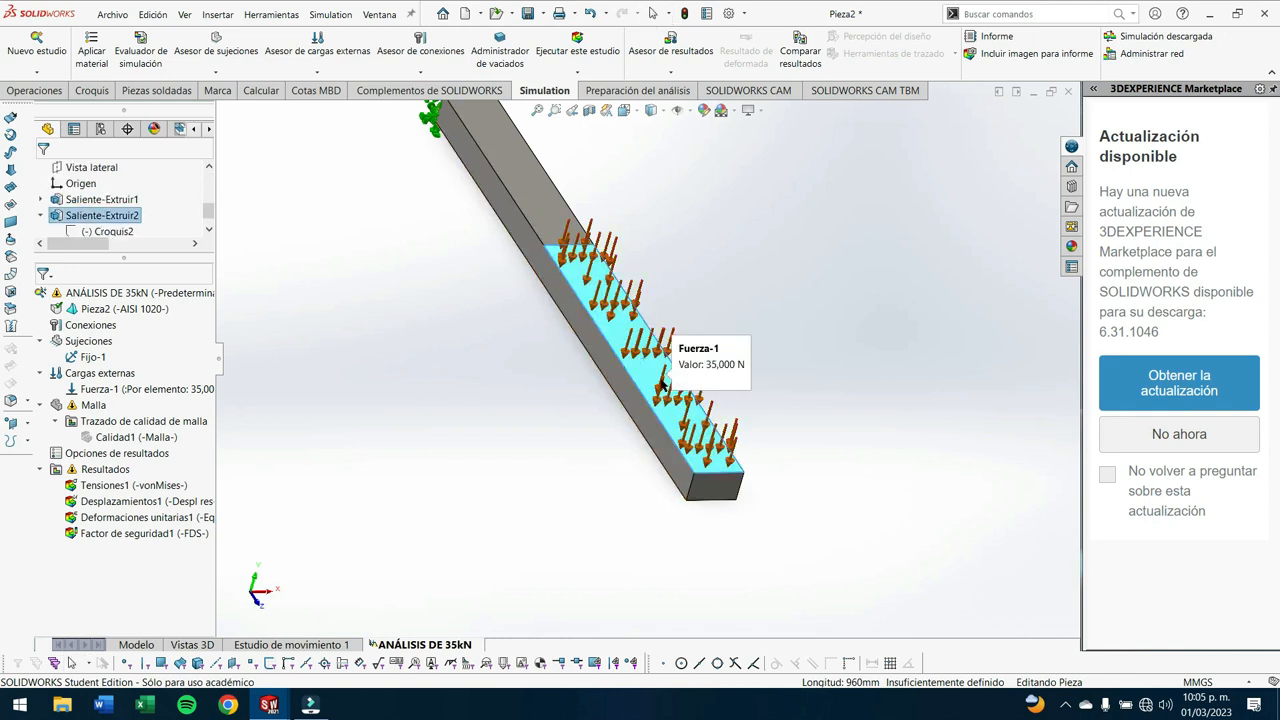
click(600, 372)
click(571, 50)
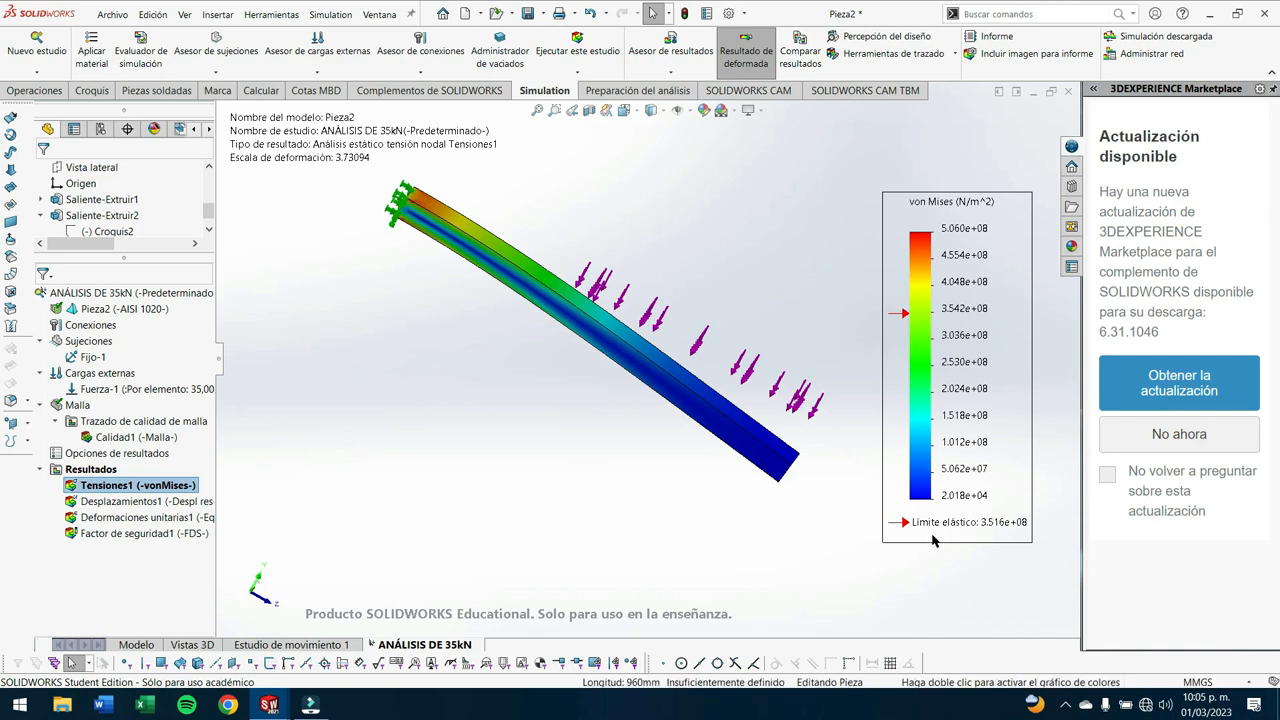
- Examine the updated von Mises stress plot and its legend in the left view and at an angle, and display the safety factor plot
mouse_move(986, 526)
mouse_down()
mouse_move(1010, 528)
mouse_move(987, 522)
mouse_up()
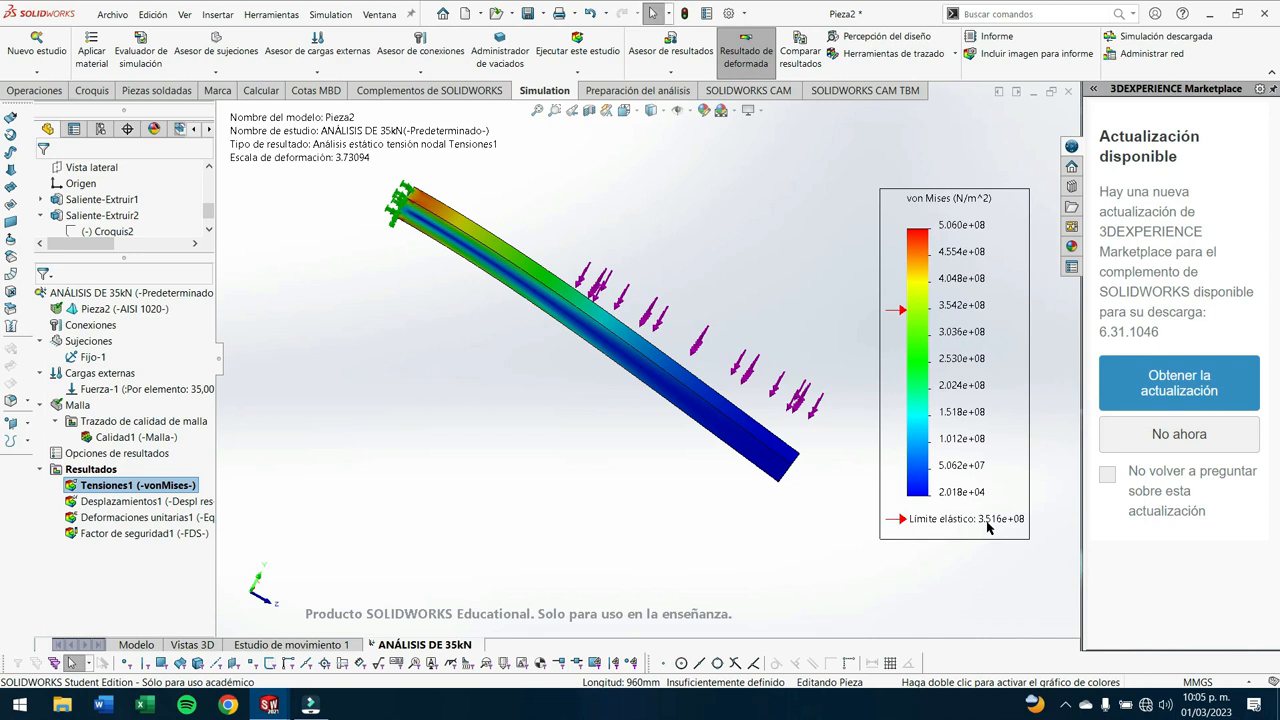
key(space)
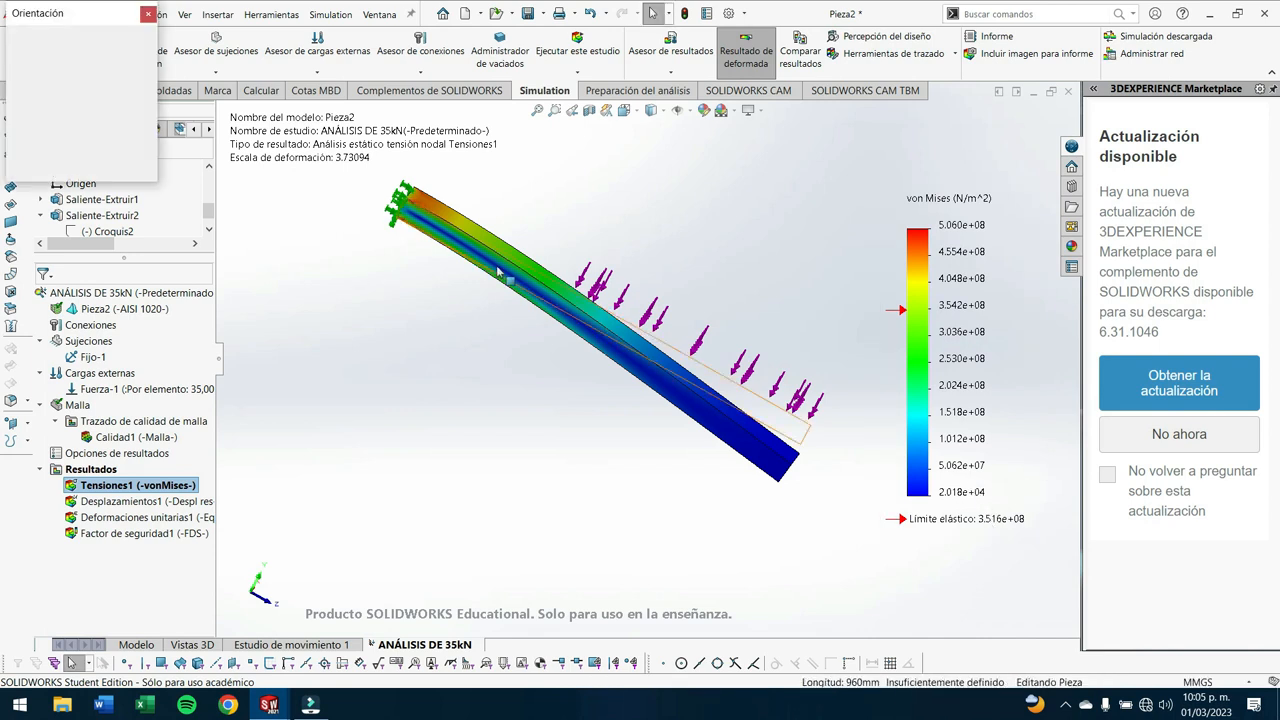
click(529, 396)
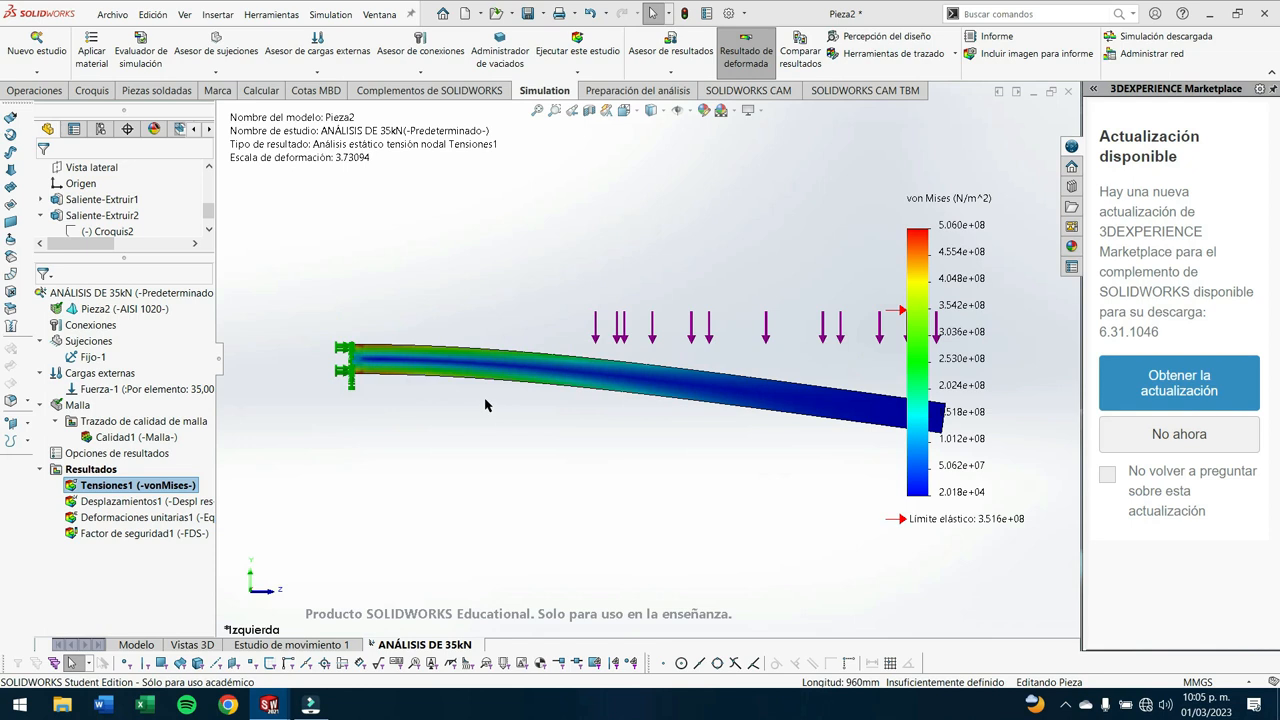
middle_drag(662, 388, 595, 455)
double_click(926, 240)
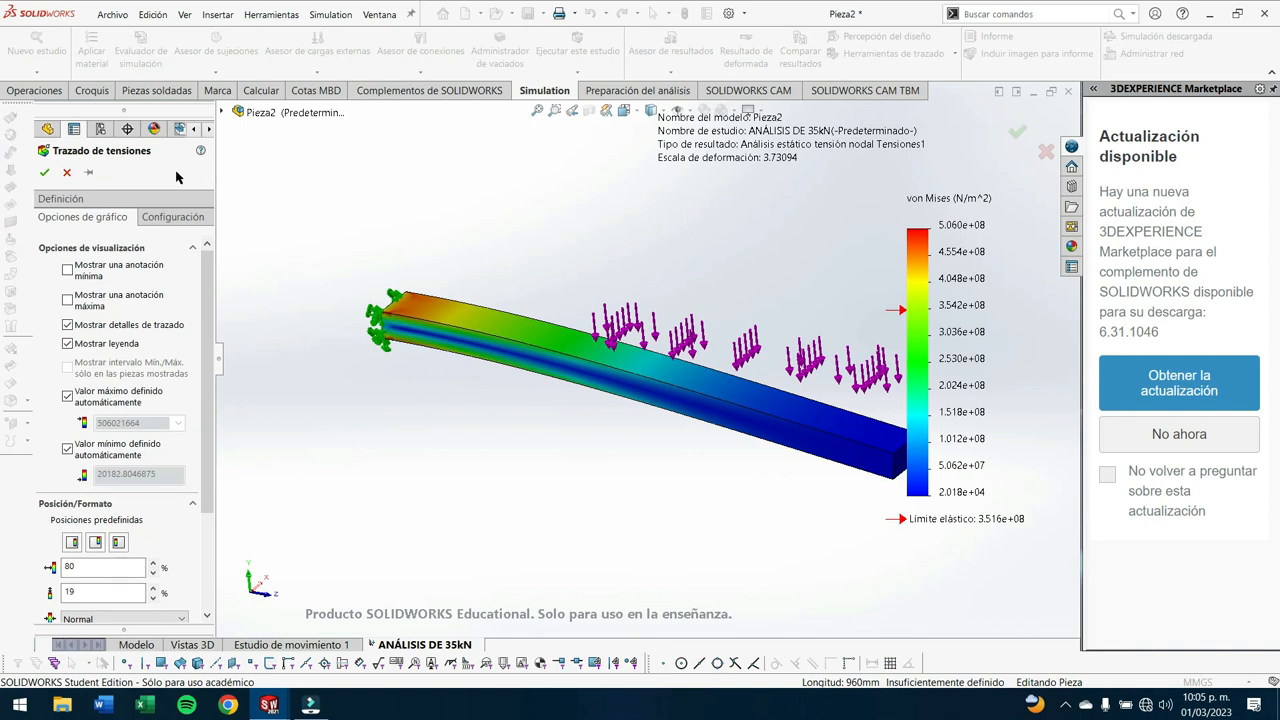
click(44, 172)
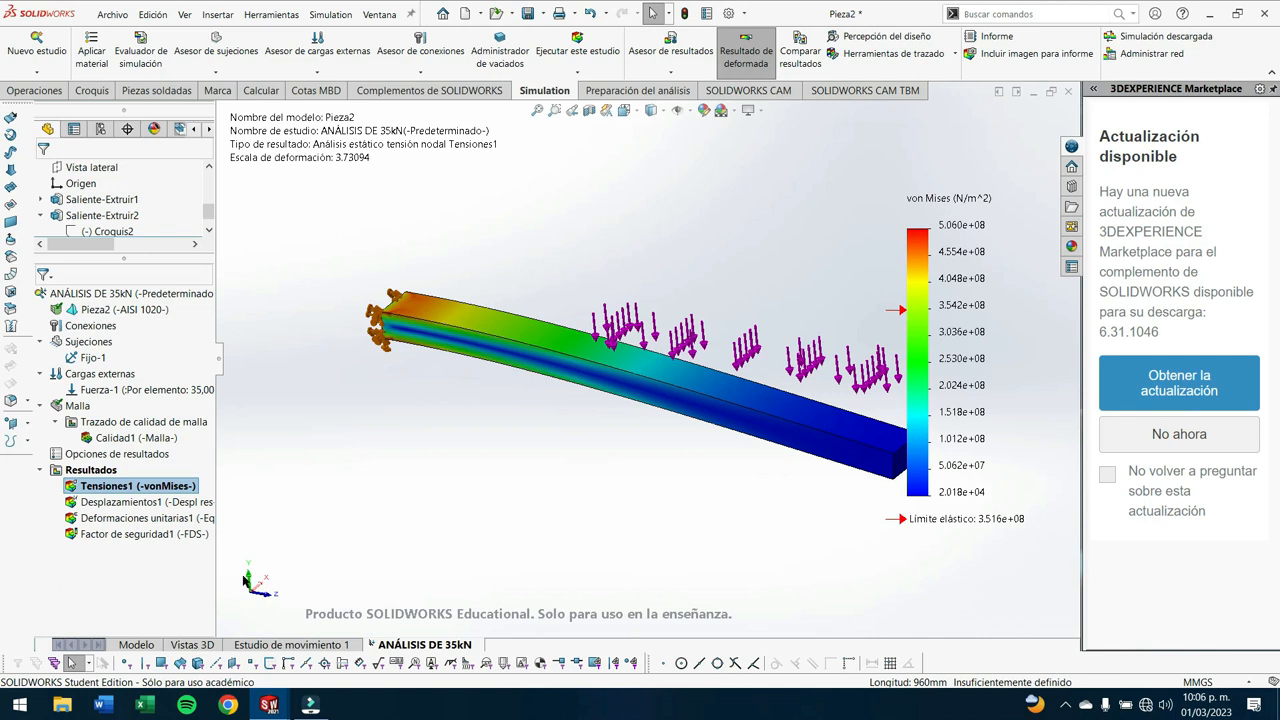
double_click(112, 536)
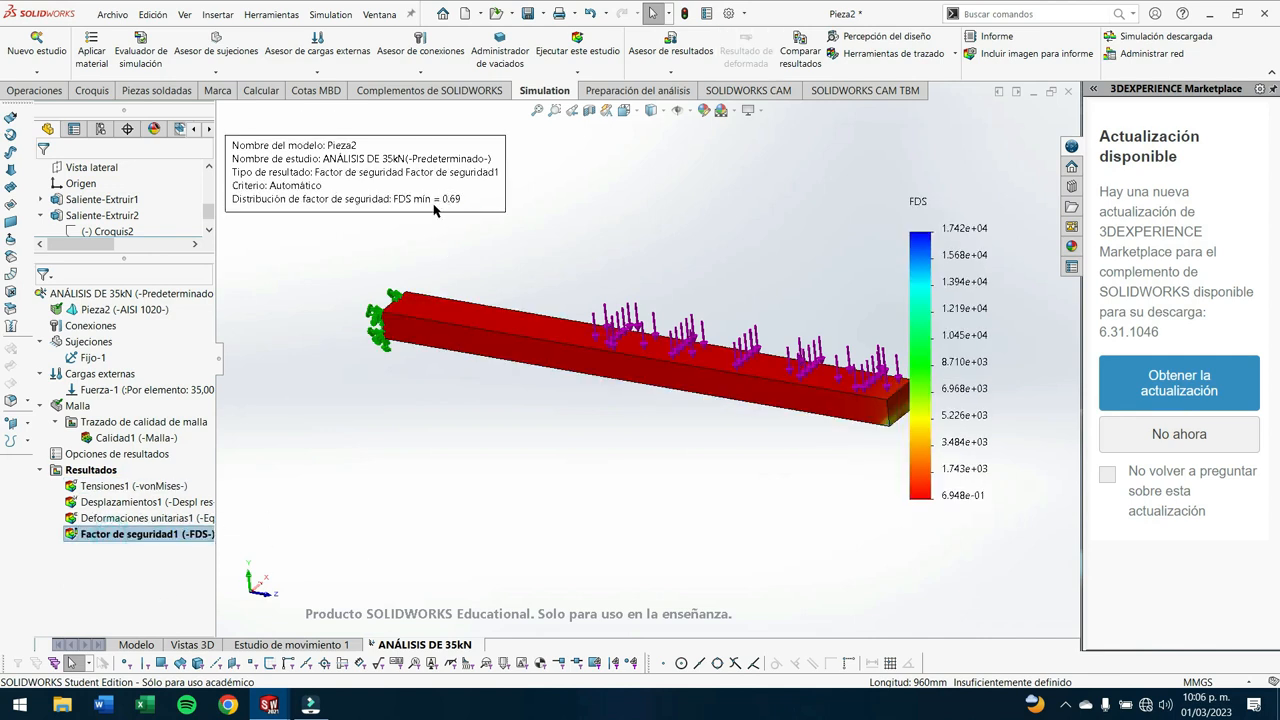
middle_drag(289, 479, 629, 506)
- In the model, edit the bar's base extrusion and add a 1° draft angle so it tapers inward toward the free end
click(135, 644)
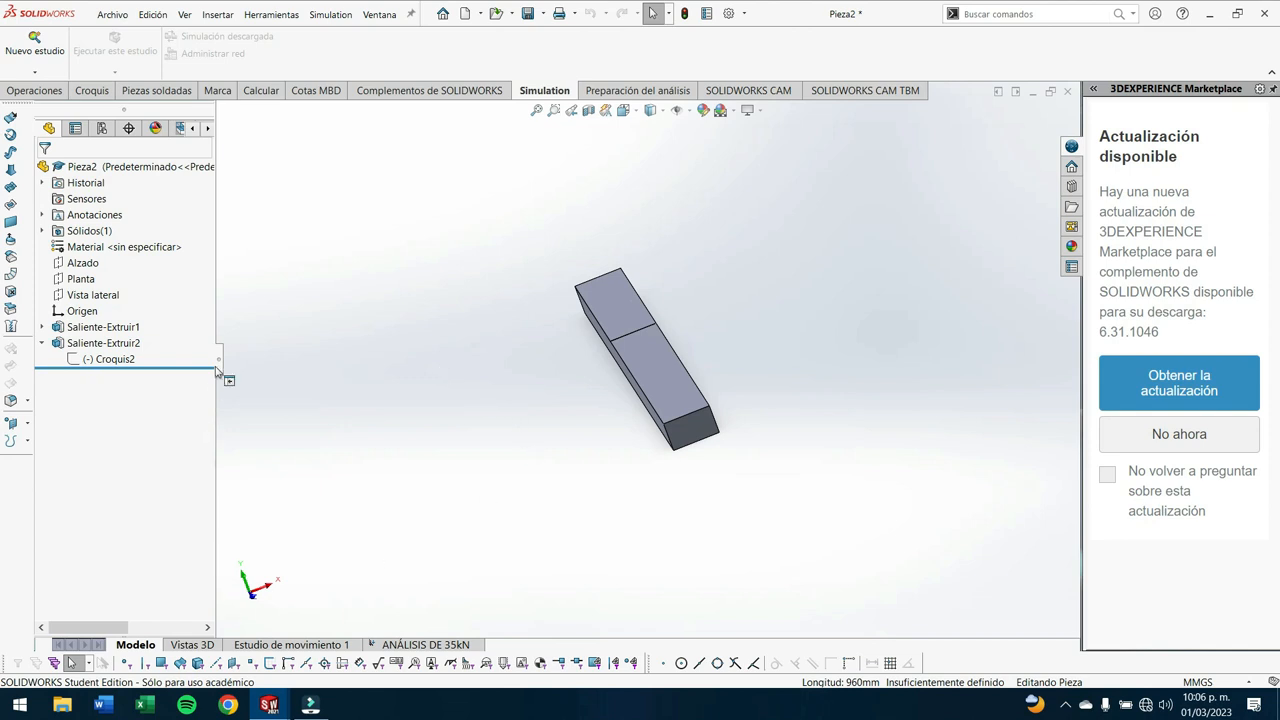
right_click(81, 333)
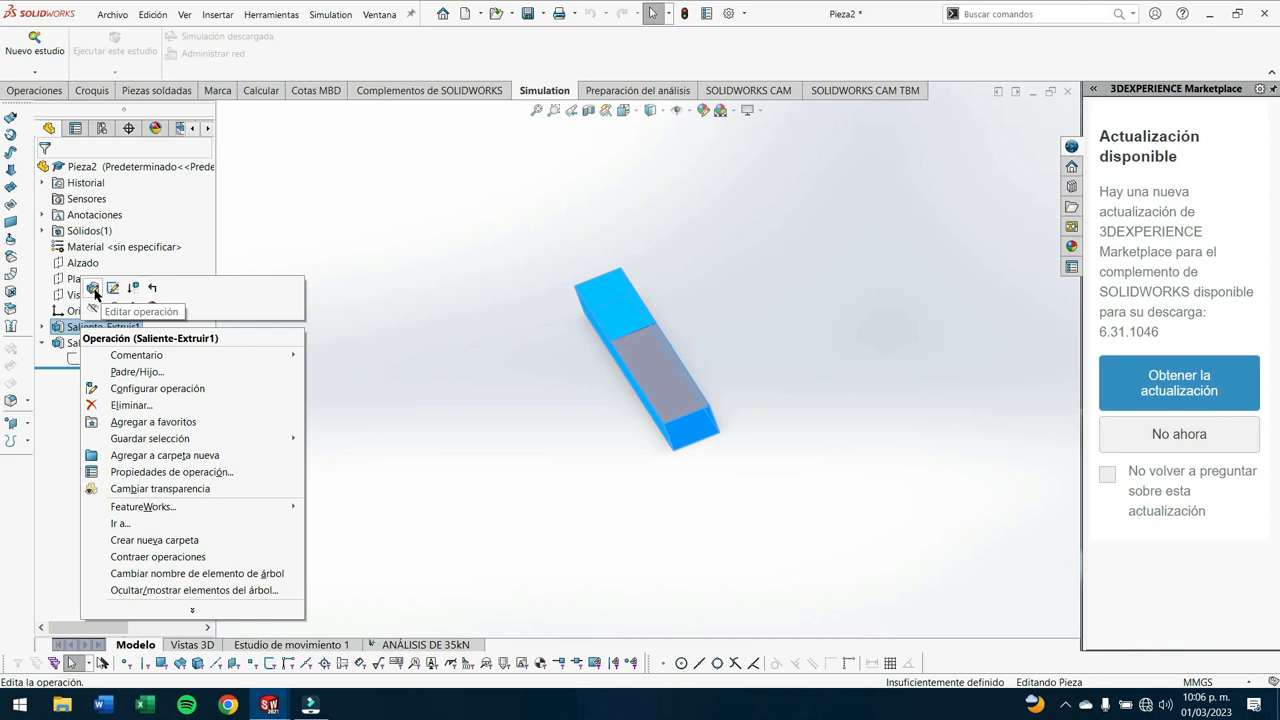
click(93, 289)
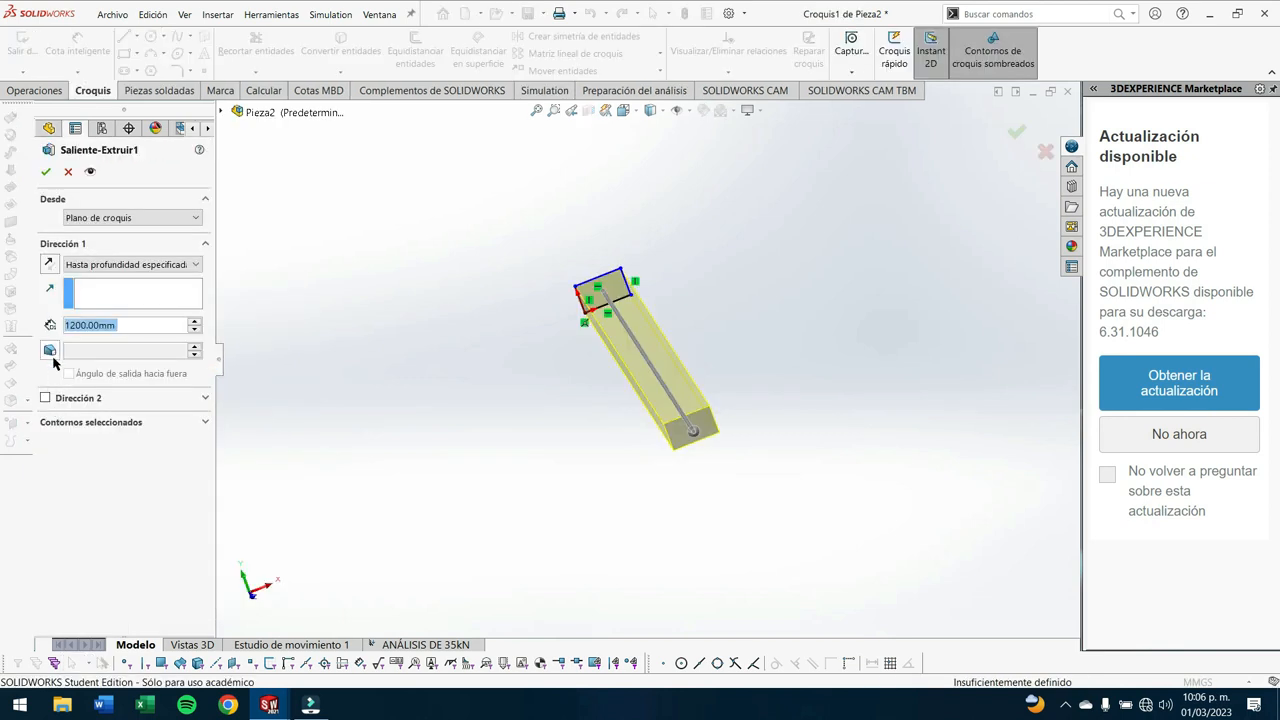
click(49, 350)
click(122, 349)
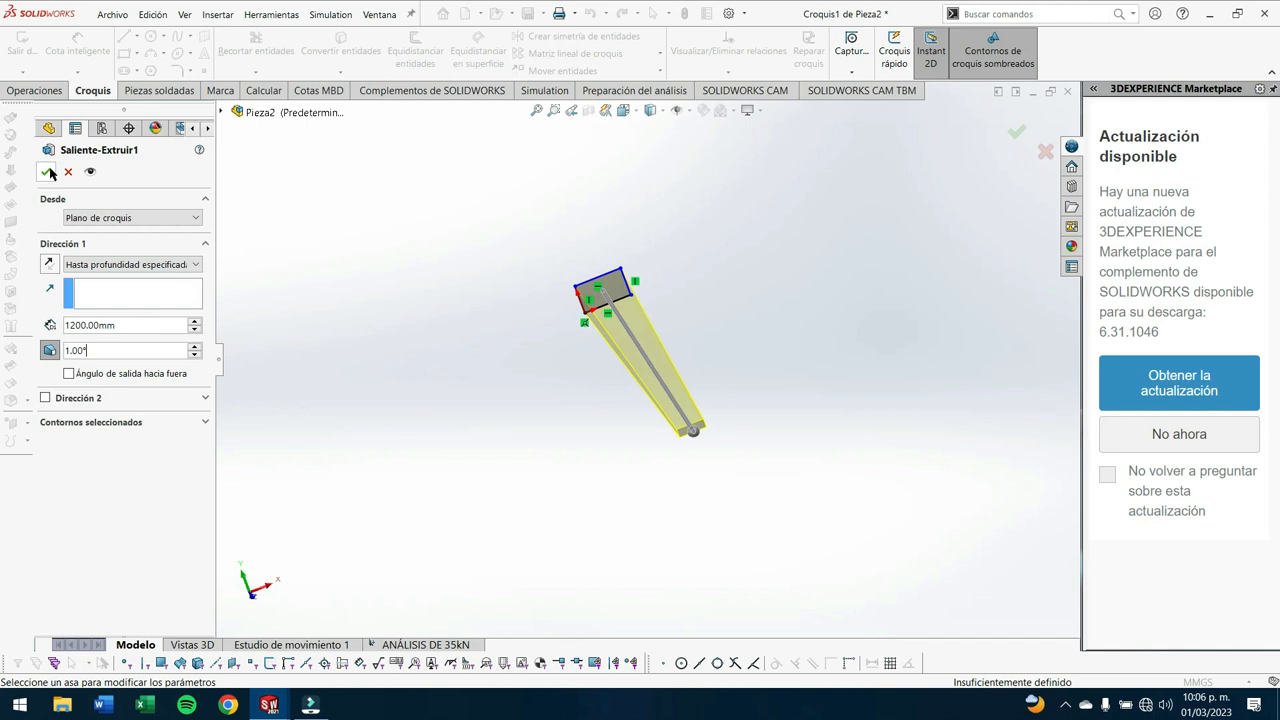
click(45, 171)
mouse_move(604, 444)
middle_down()
mouse_move(632, 363)
mouse_move(782, 376)
middle_up()
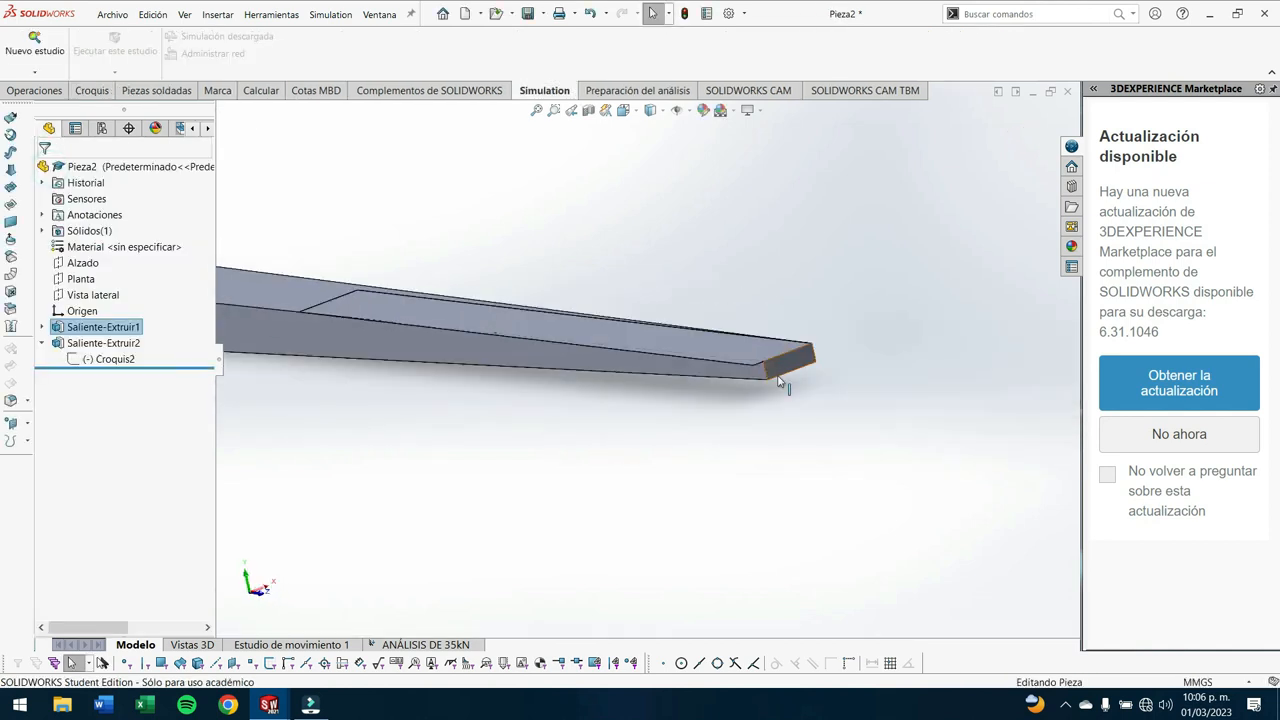
- Delete the thin load-face extrusion and its rectangle sketch from the top of the tapered bar
right_click(105, 344)
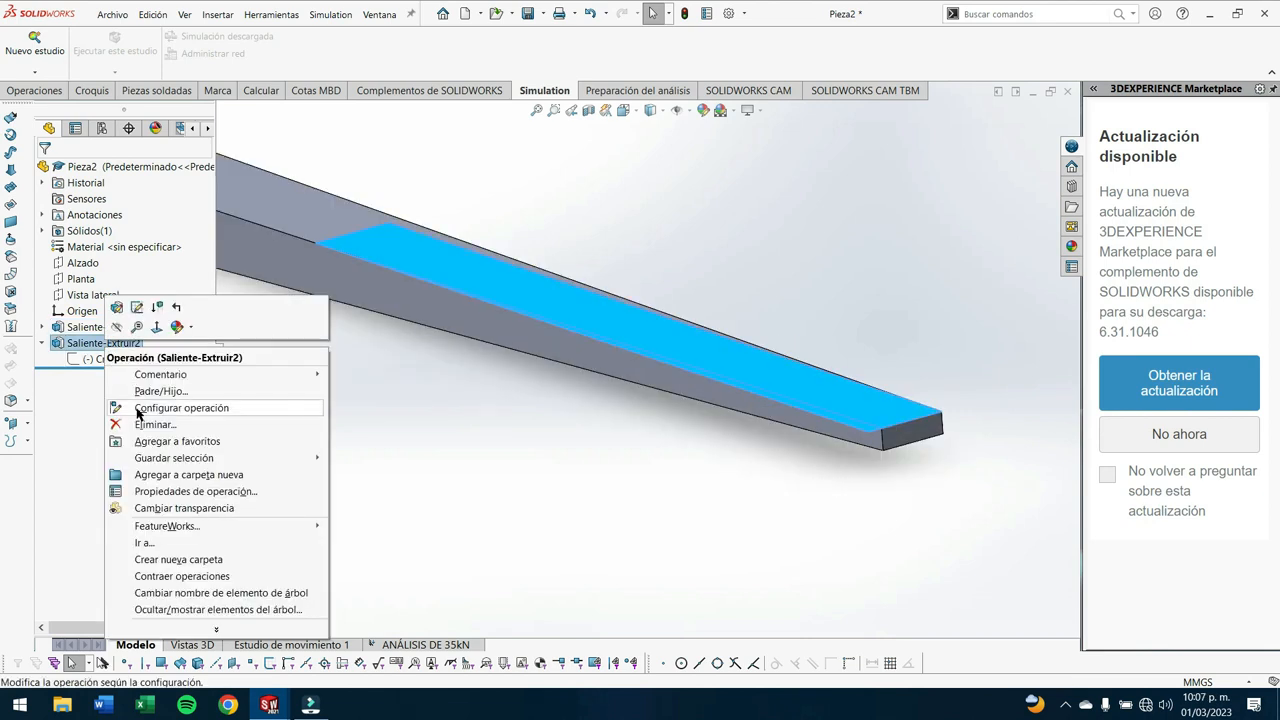
key(Escape)
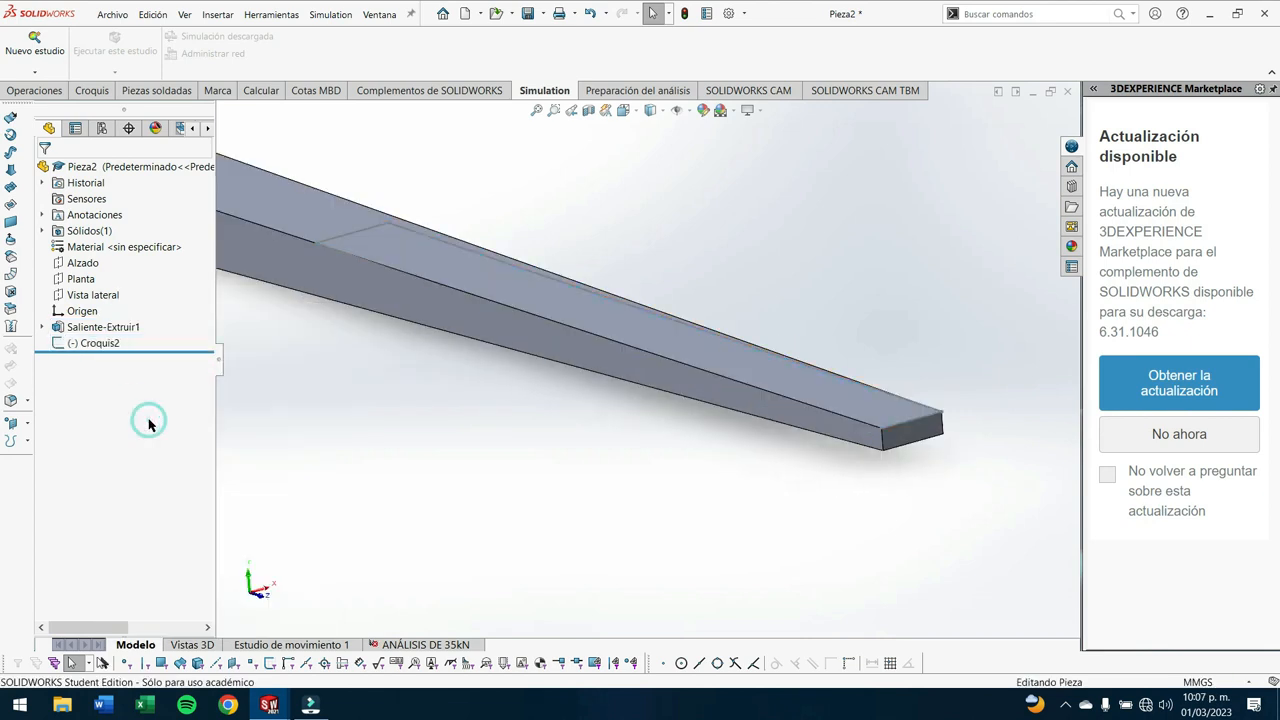
right_click(88, 343)
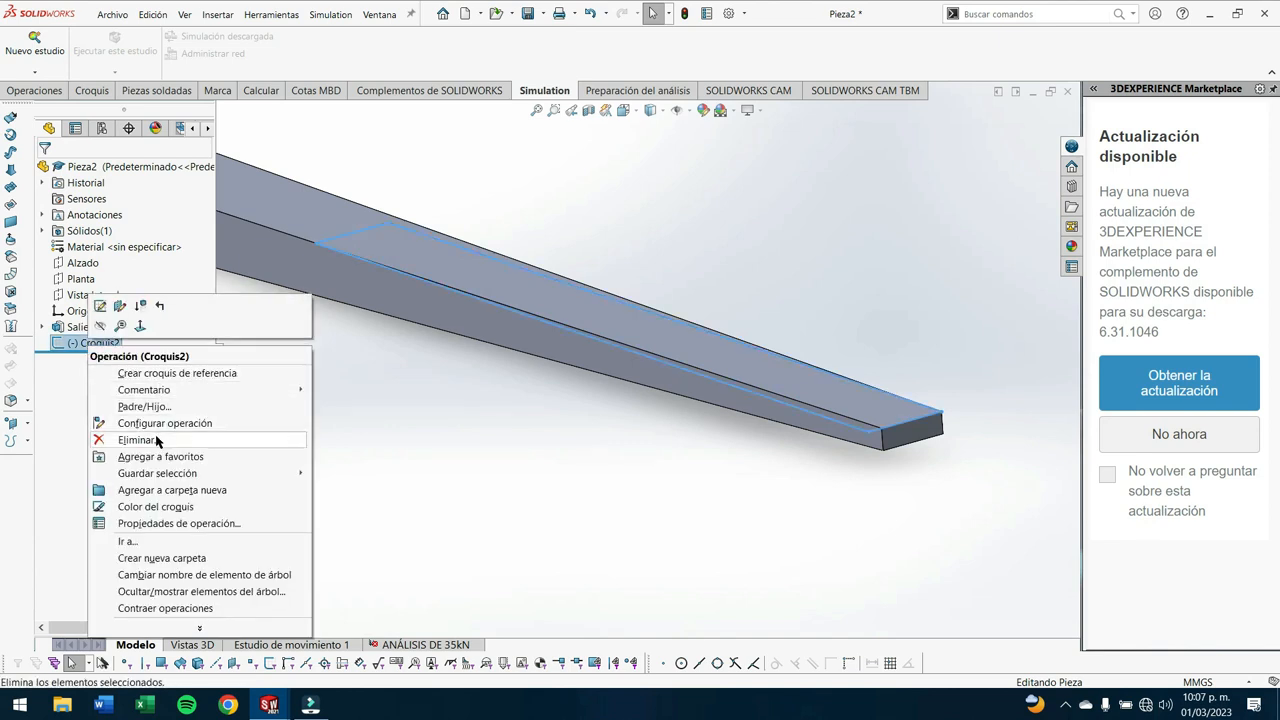
click(158, 440)
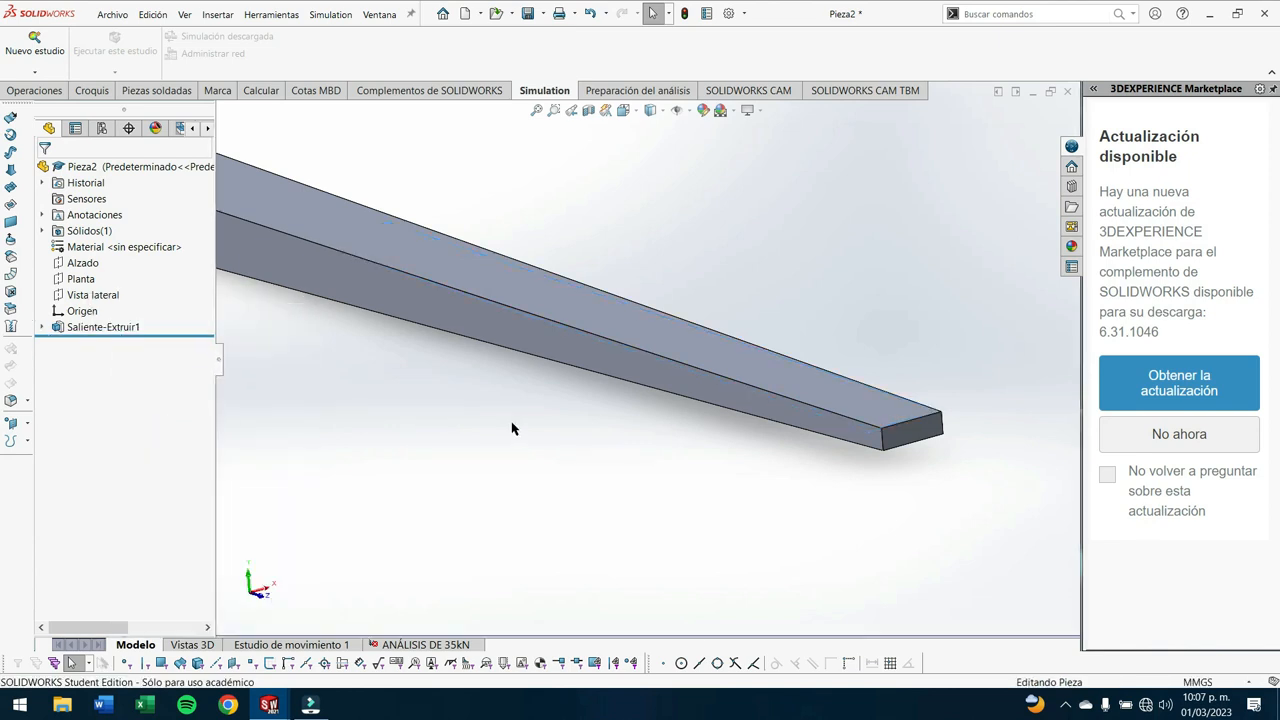
- In the ANÁLISIS DE 35kN study, reassign the 35,000 N force to the full tapered top face and rerun it with large displacements
click(418, 645)
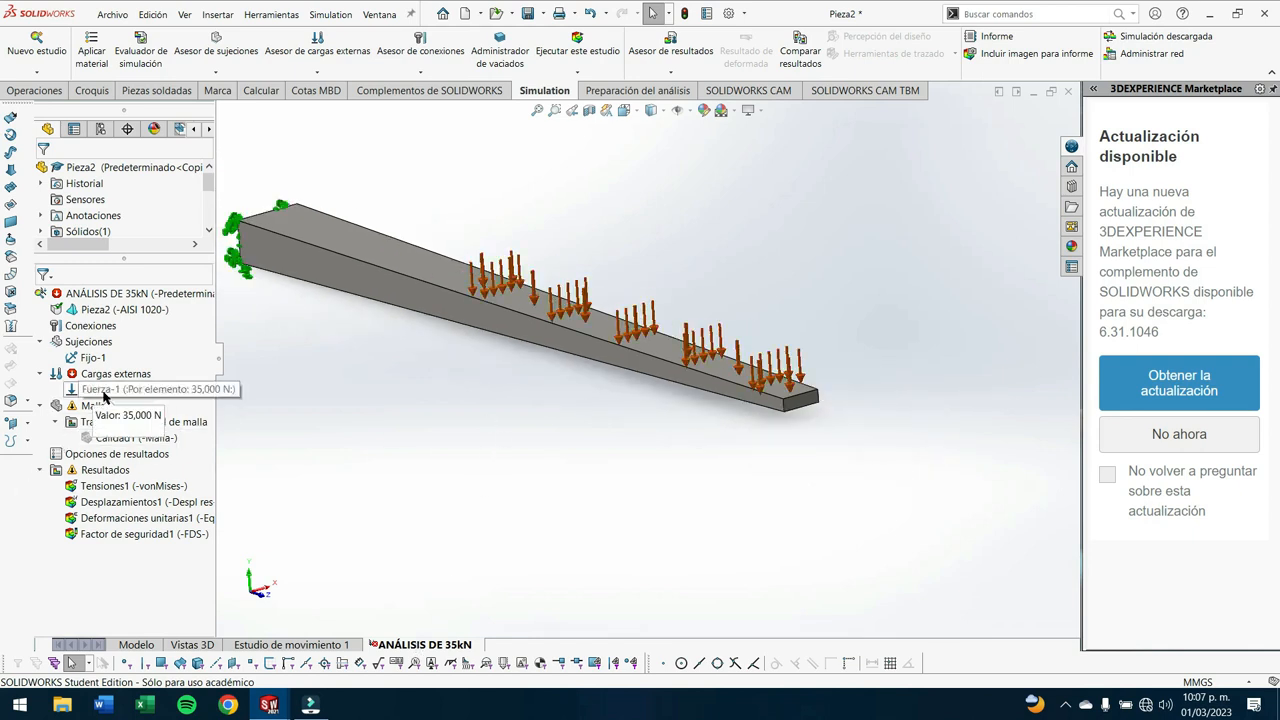
right_click(103, 392)
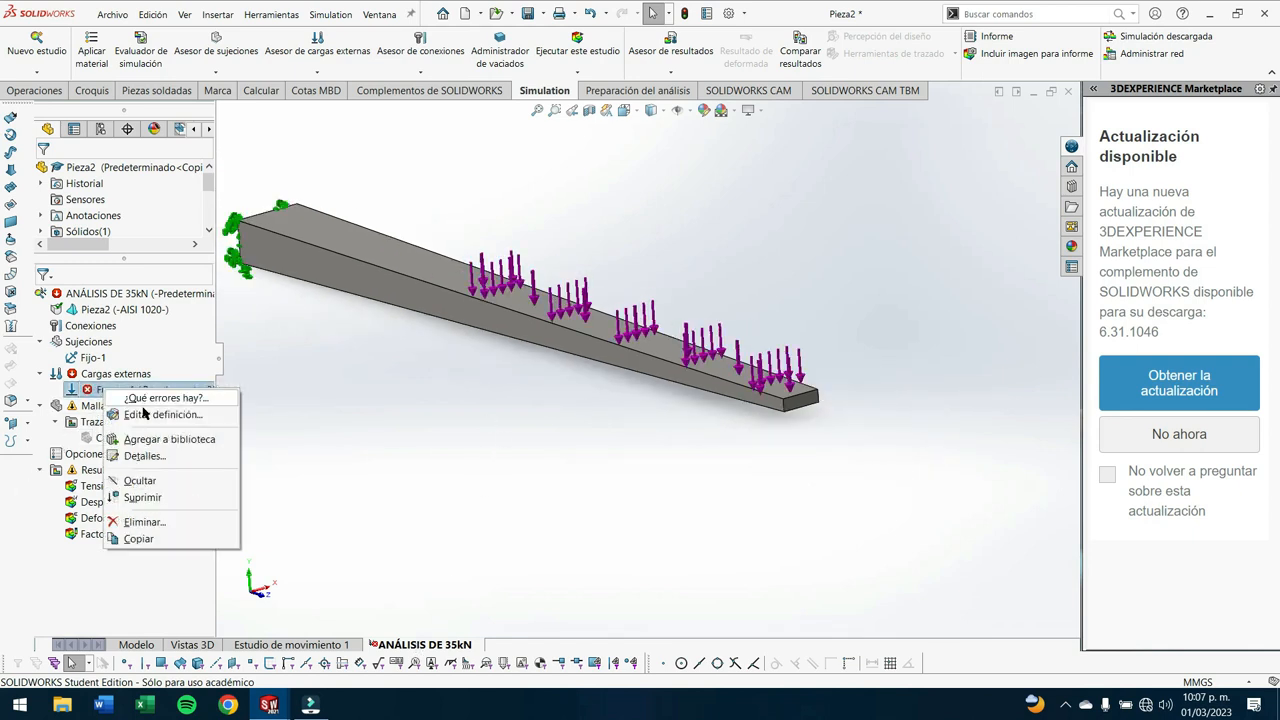
click(150, 413)
click(700, 420)
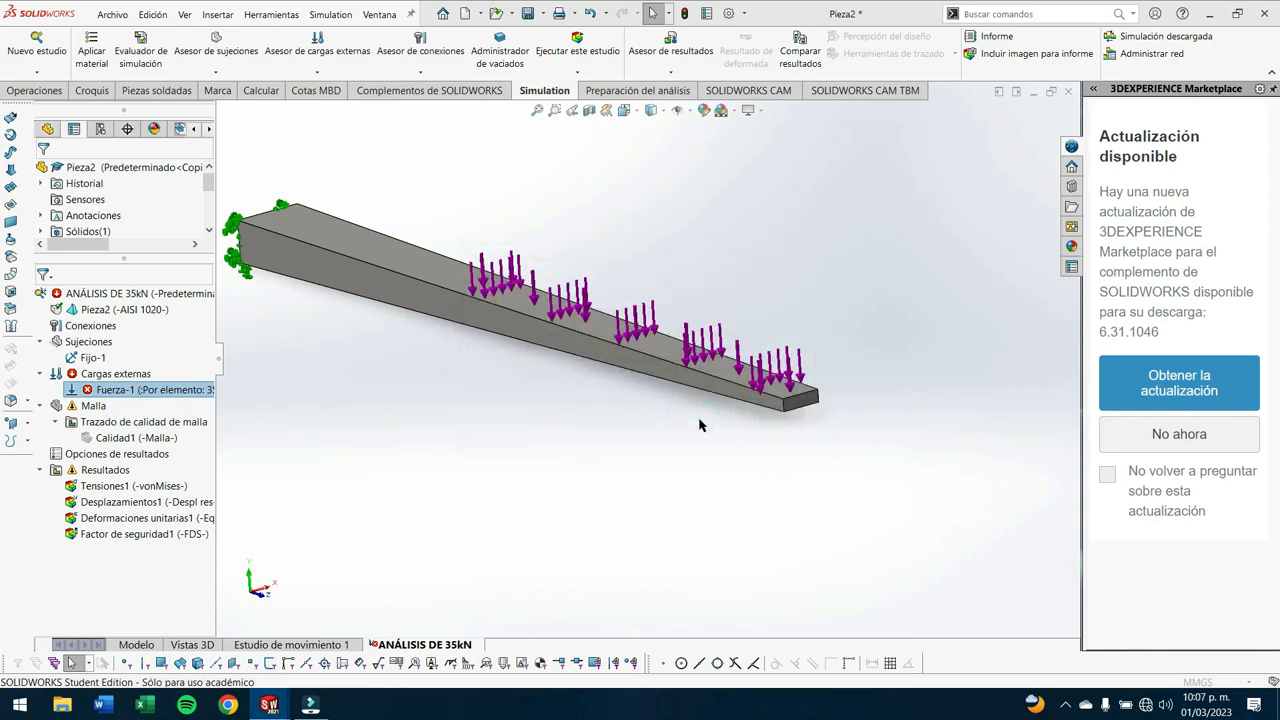
click(510, 259)
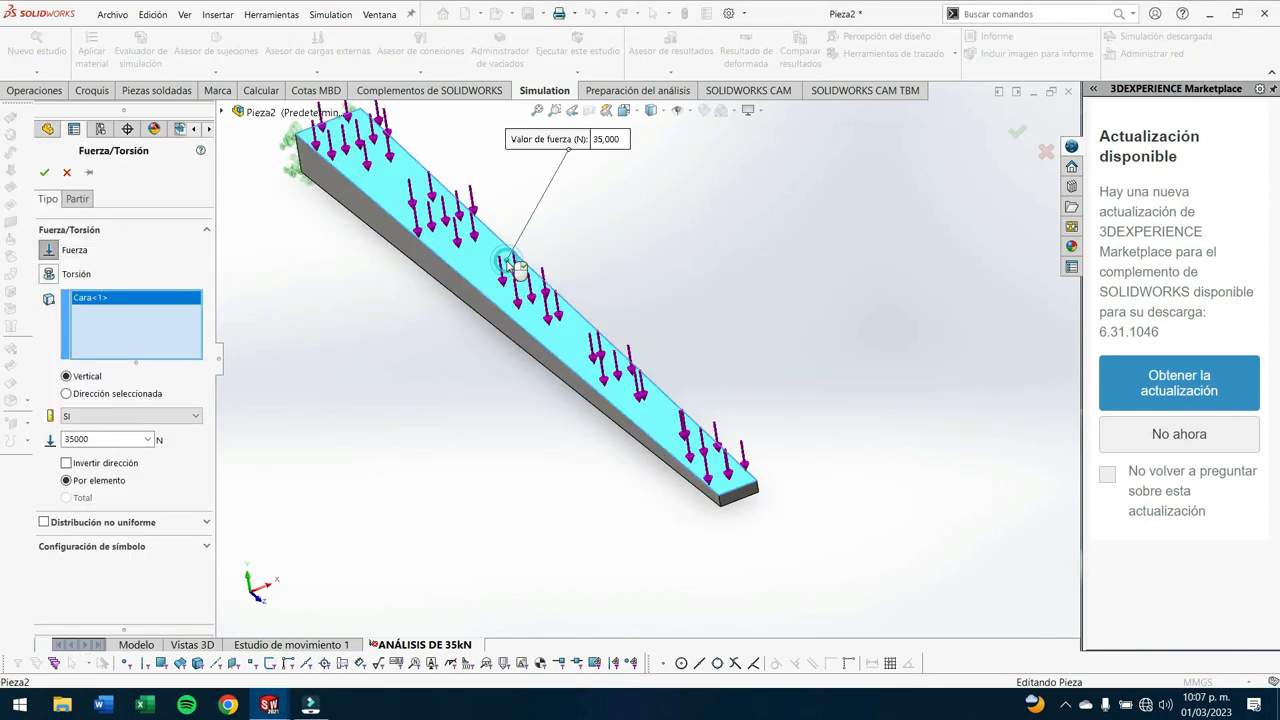
click(44, 172)
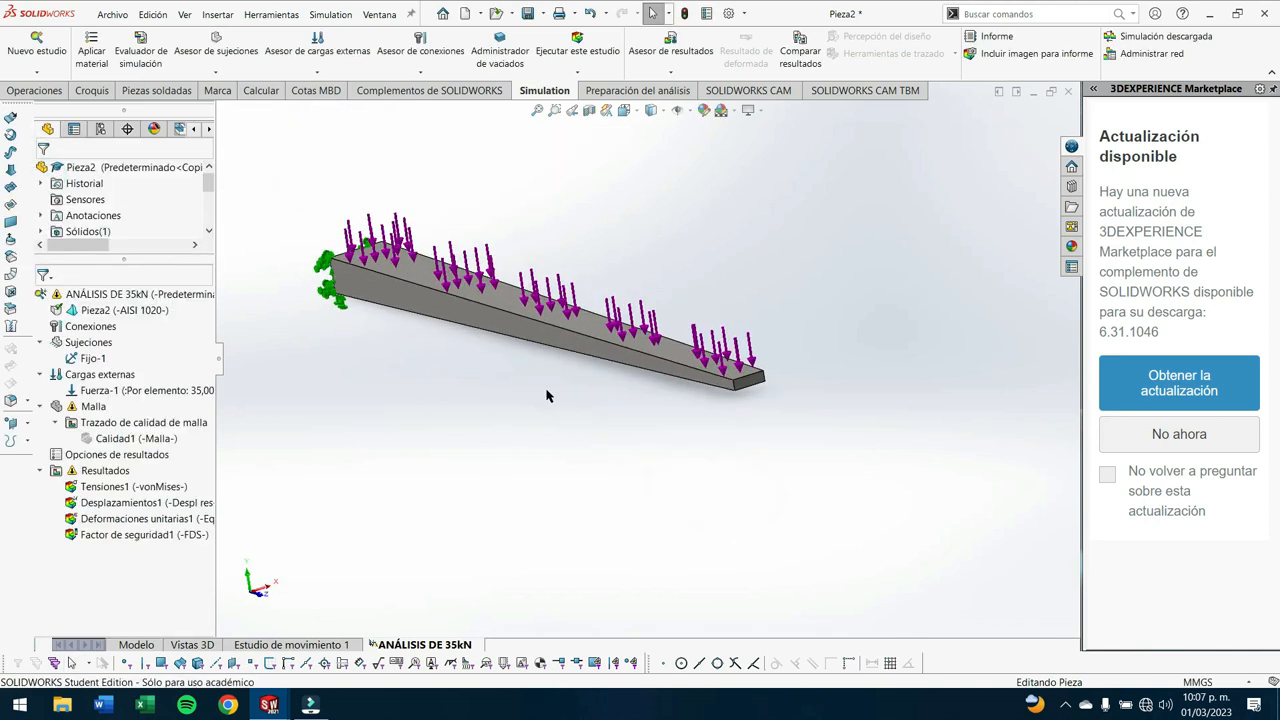
click(595, 40)
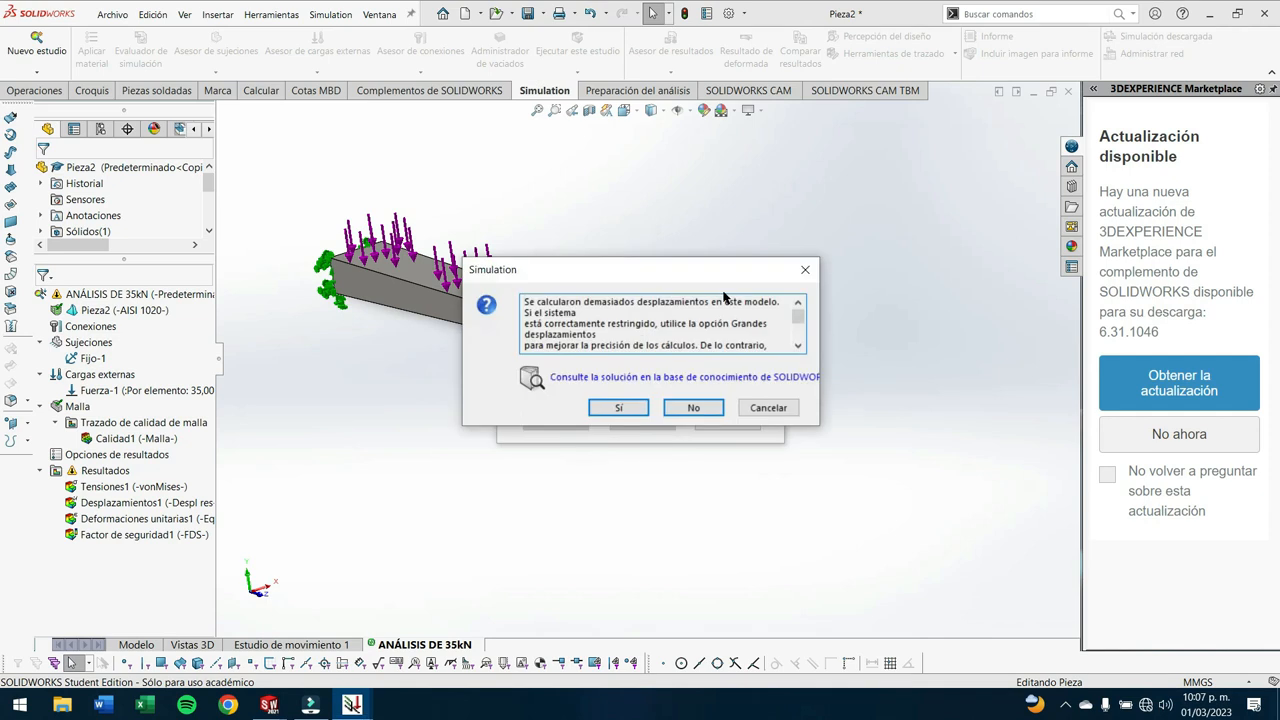
click(620, 408)
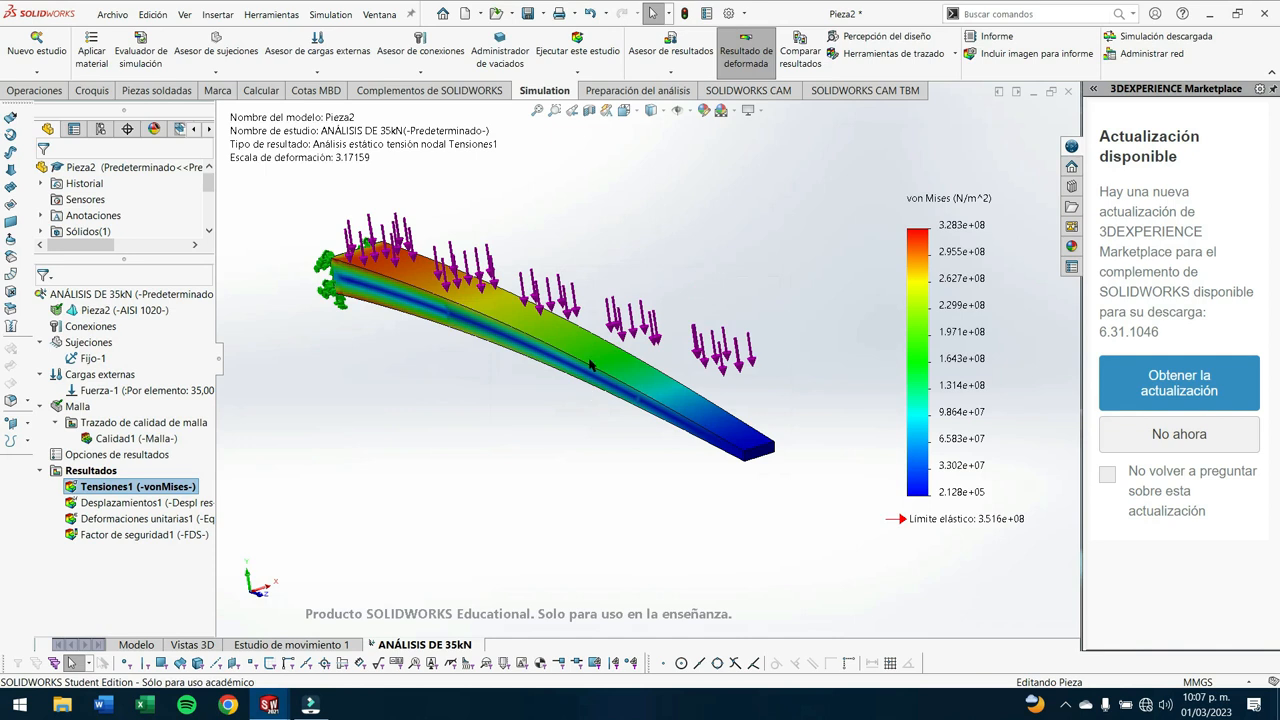
- Examine the tapered bar's von Mises stress distribution at several angles and in the left view
middle_drag(591, 364, 646, 374)
scroll(646, 372, up, 3)
scroll(824, 363, down, 1)
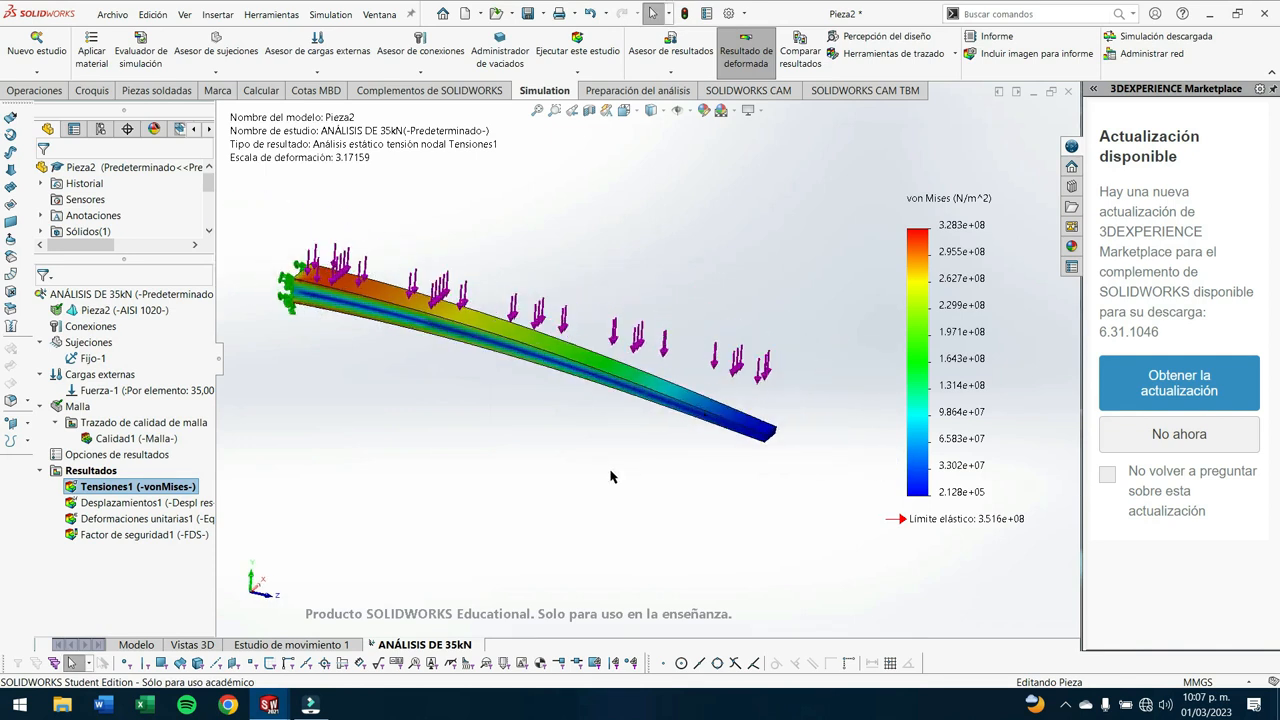
key(space)
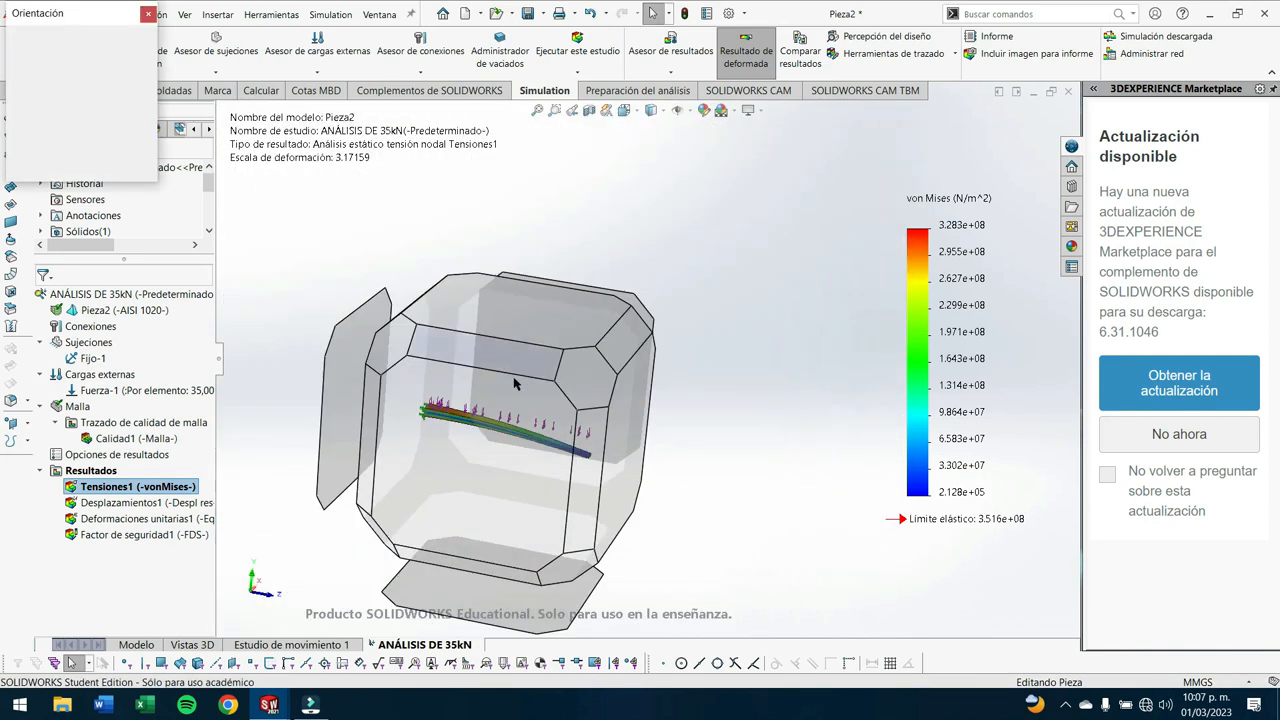
click(496, 399)
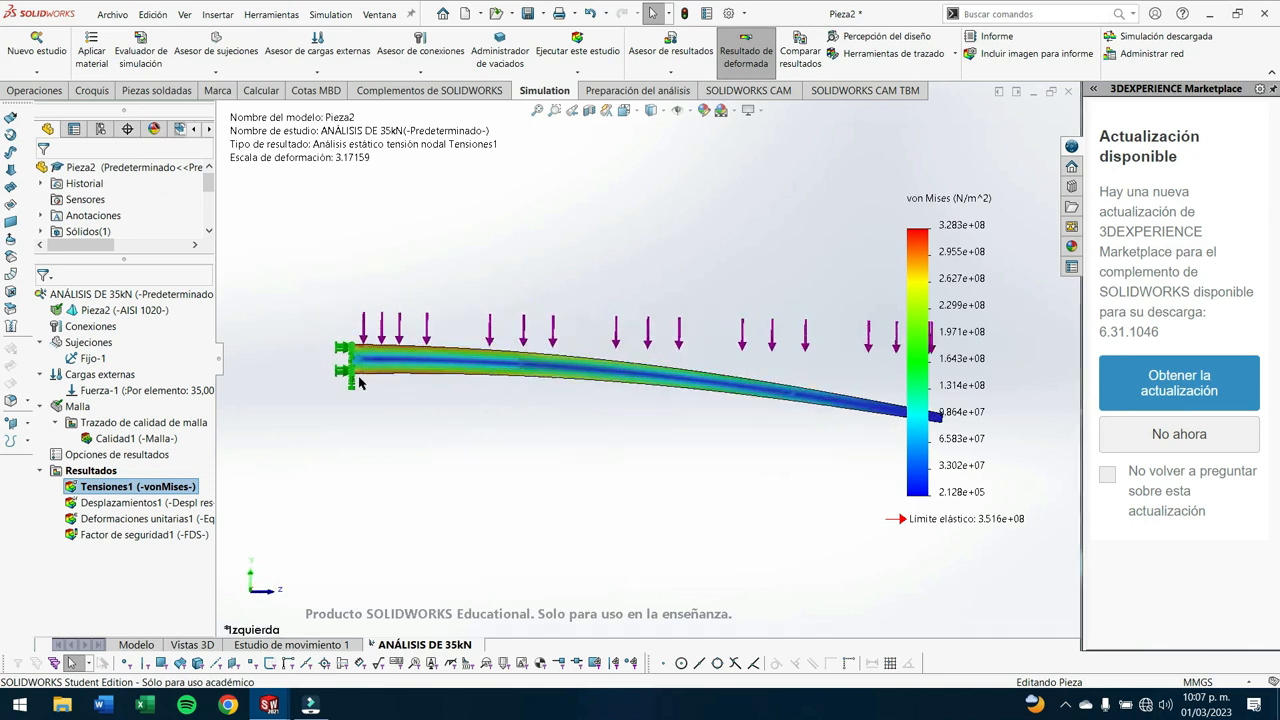
middle_drag(713, 422, 660, 476)
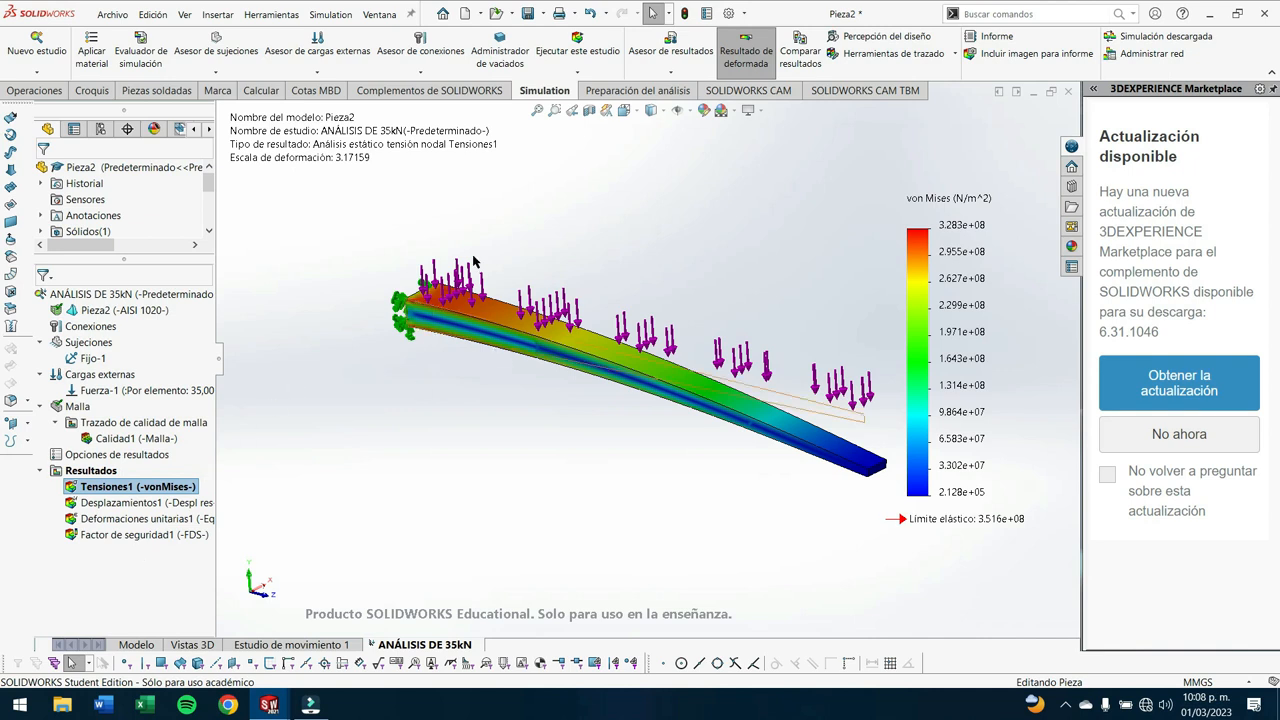
- Display the tapered bar's safety factor plot and shift its result caption slightly to read the minimum value
double_click(130, 534)
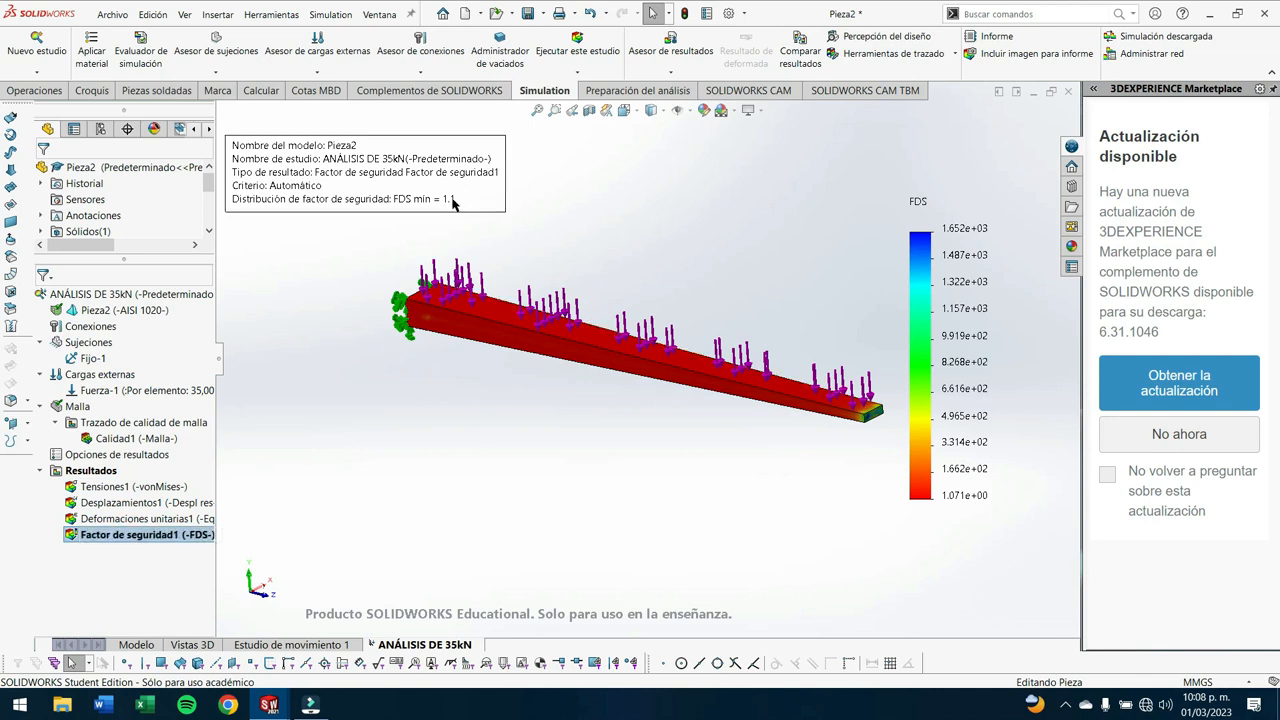
drag(455, 195, 457, 203)
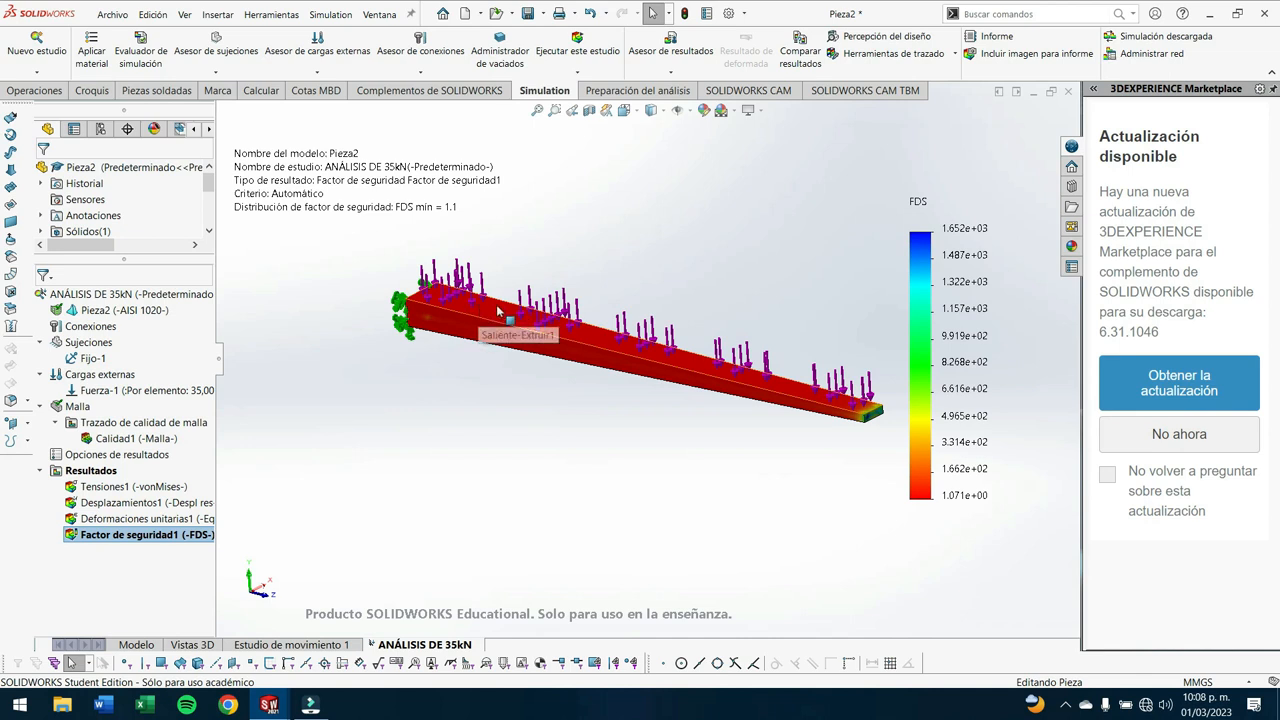
scroll(515, 428, down, 1)
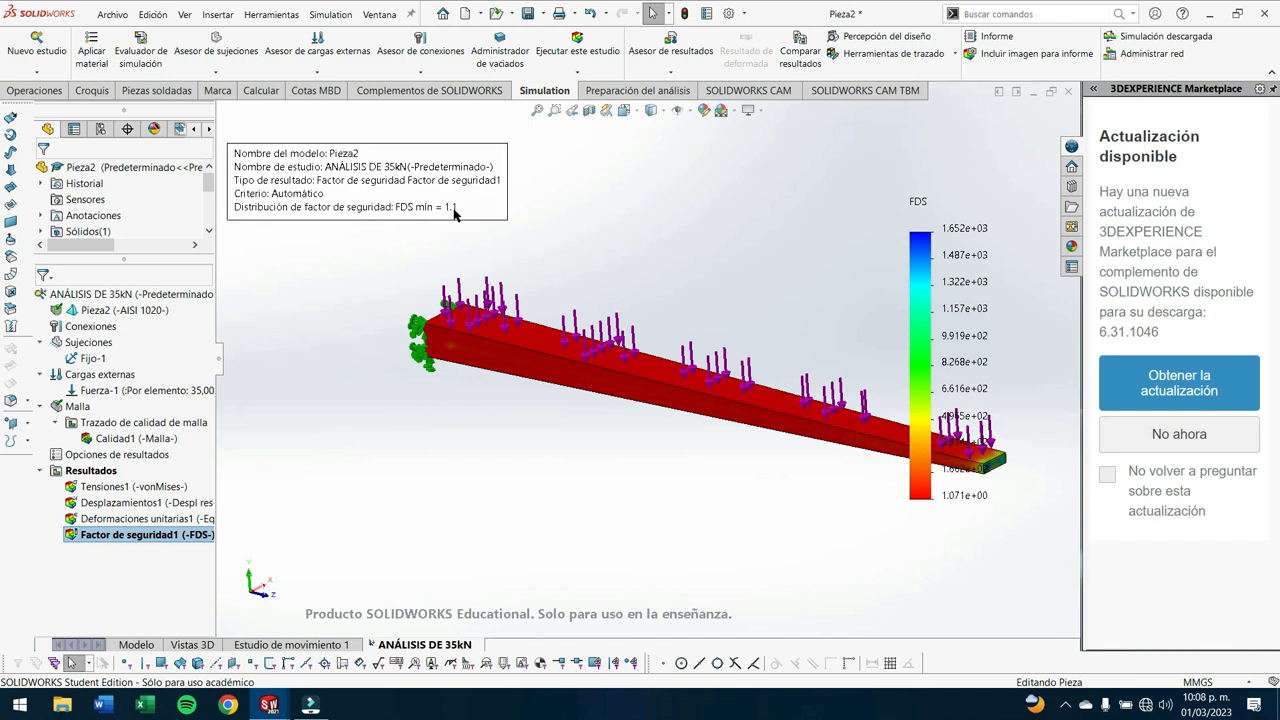
- Switch to Excel and open the recent workbook Análisis en una barra.xlsx at the results table
click(143, 705)
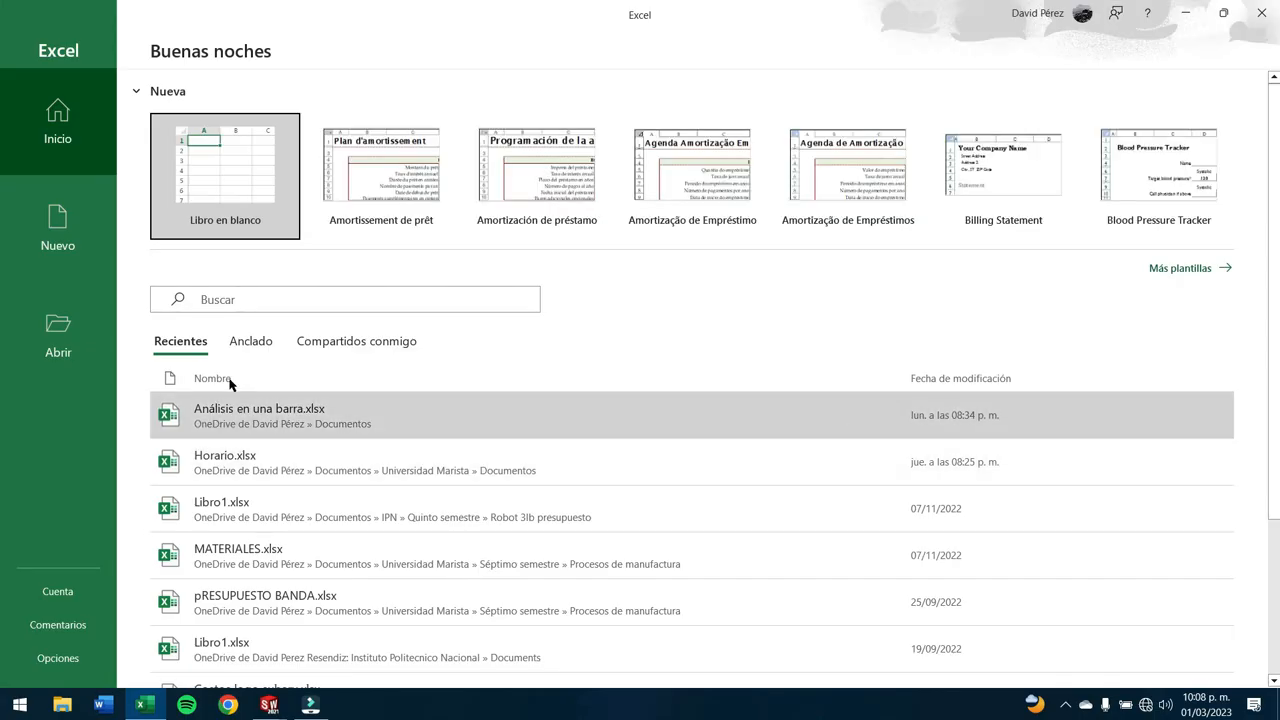
click(326, 418)
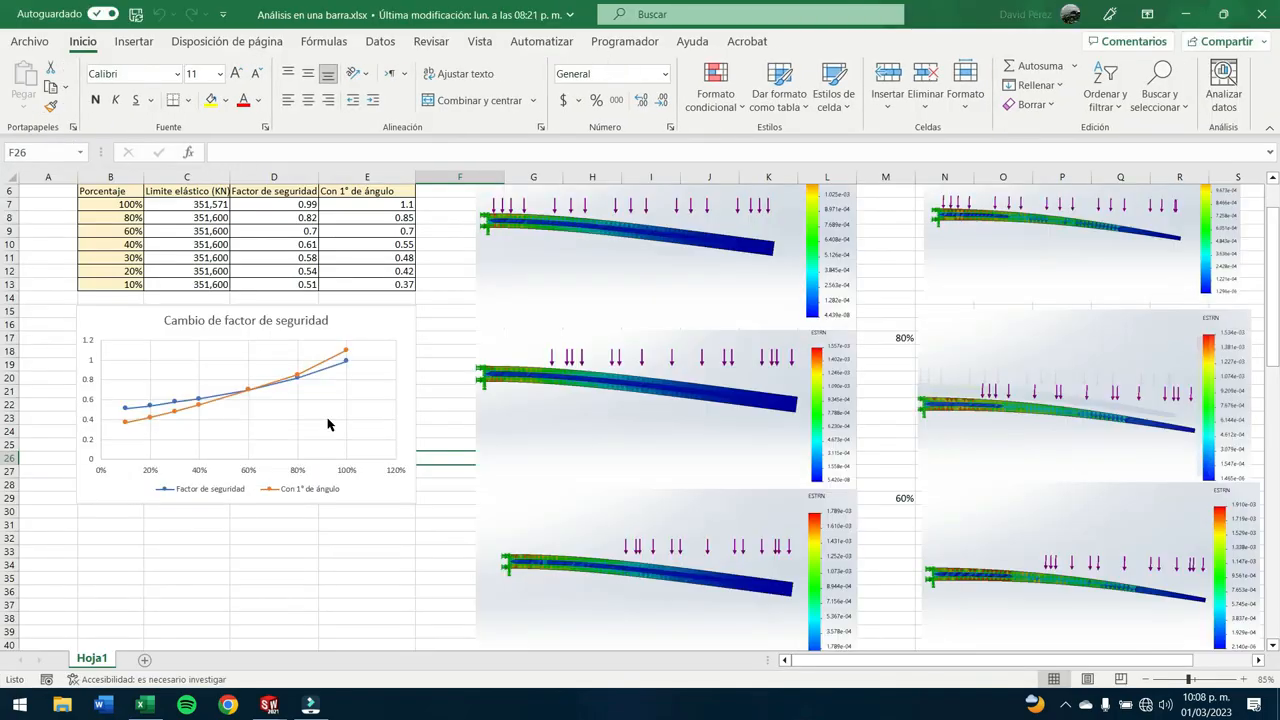
scroll(601, 464, up, 2)
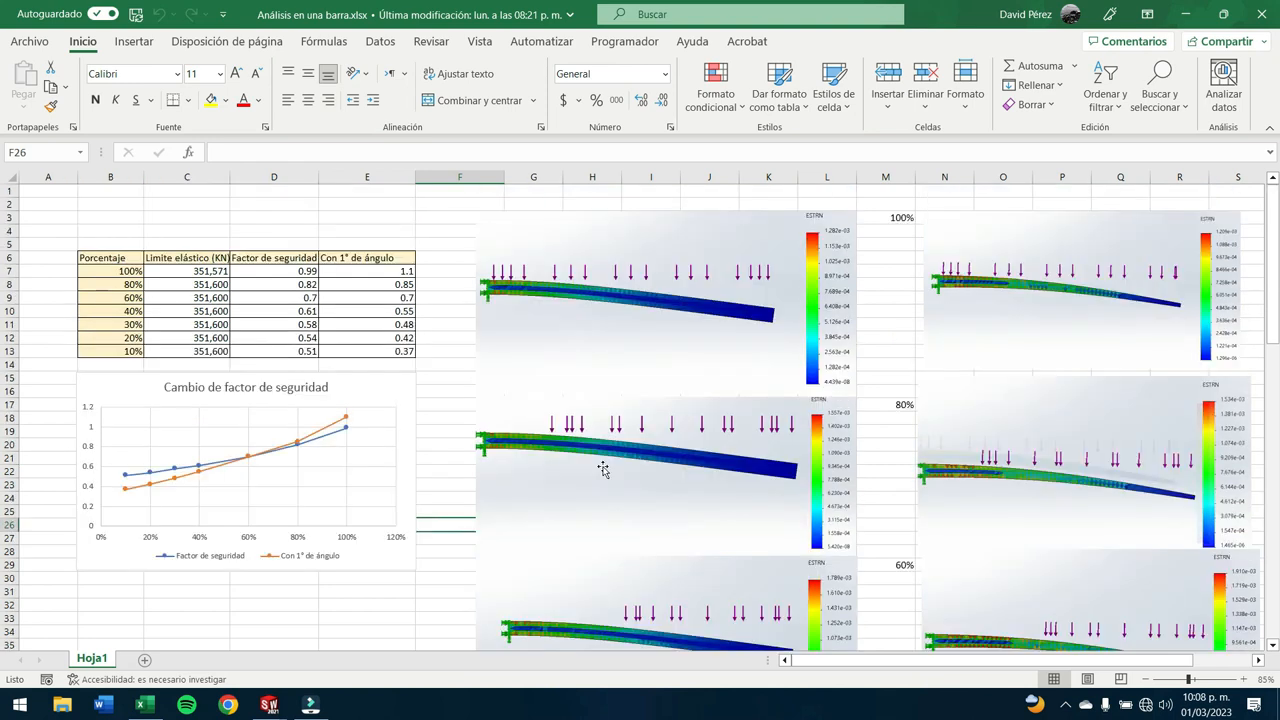
click(342, 231)
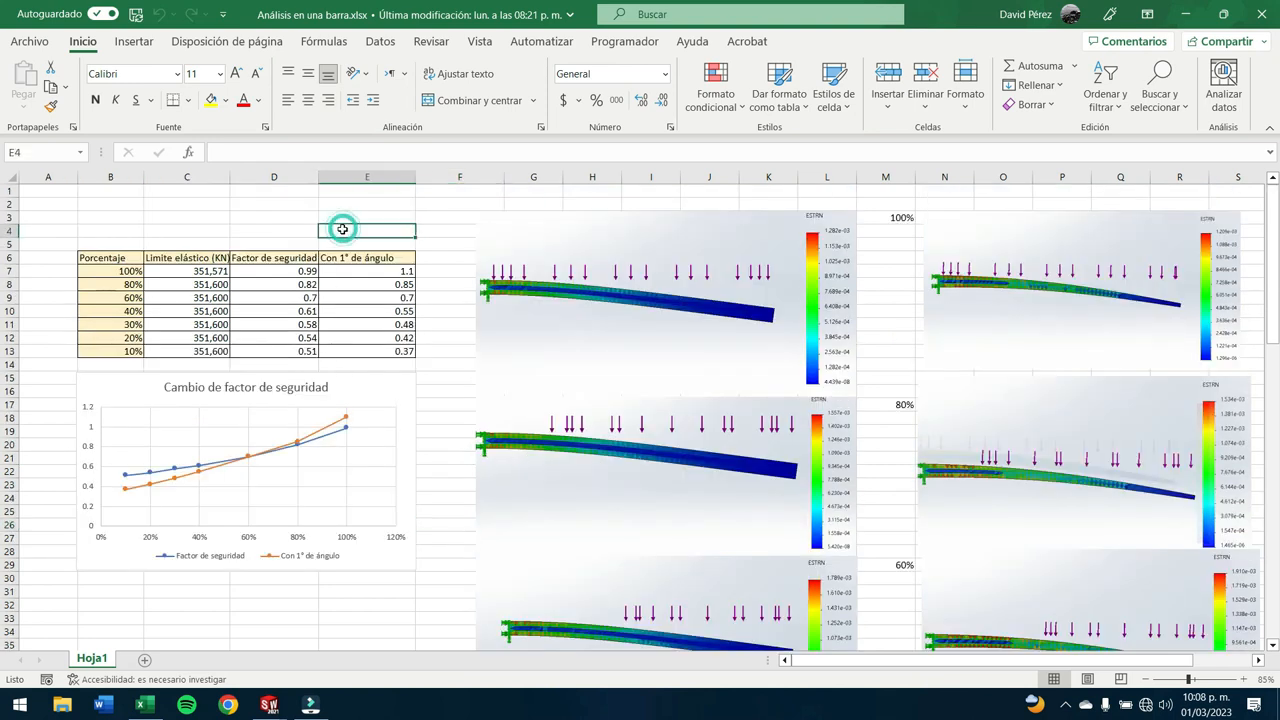
- Review the 100% elastic limit and the Factor de seguridad values from 100% down to 40%
click(215, 271)
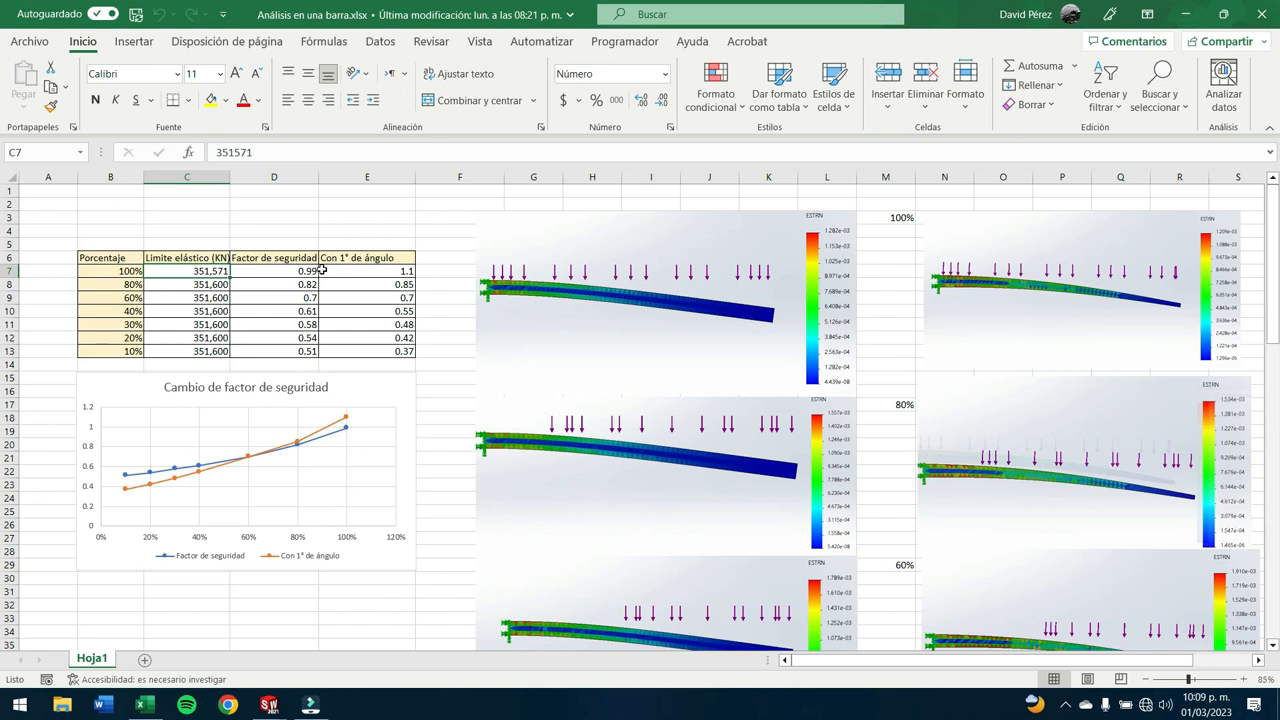
click(305, 272)
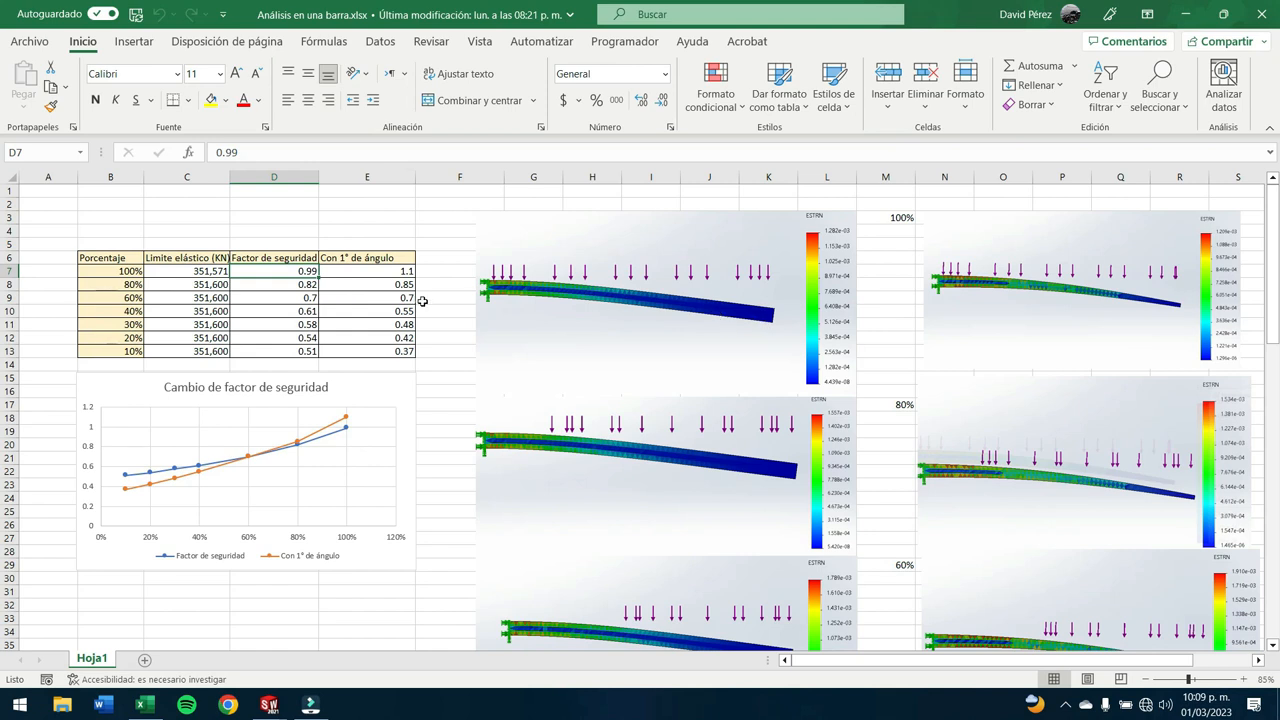
click(305, 286)
click(298, 300)
click(291, 313)
- Highlight the Porcentaje values from 100% to 10% to review the loaded-face percentages
drag(117, 277, 122, 354)
click(343, 229)
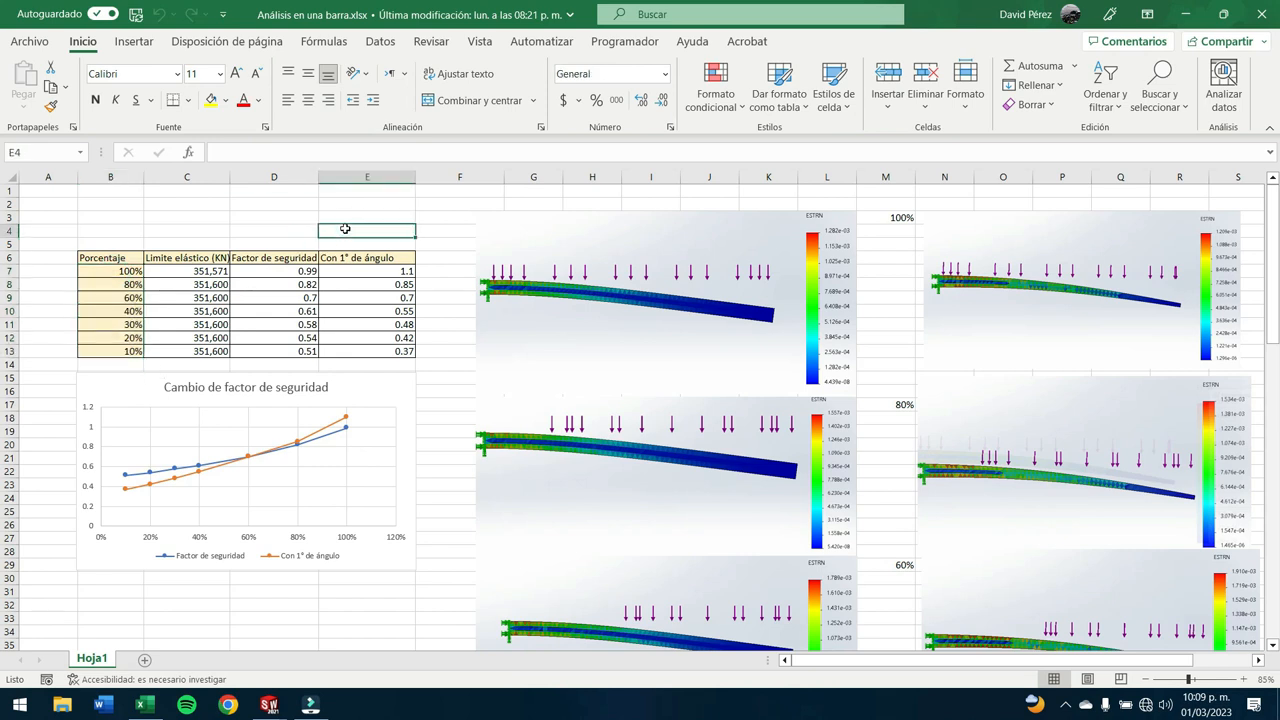
click(113, 276)
drag(113, 277, 125, 357)
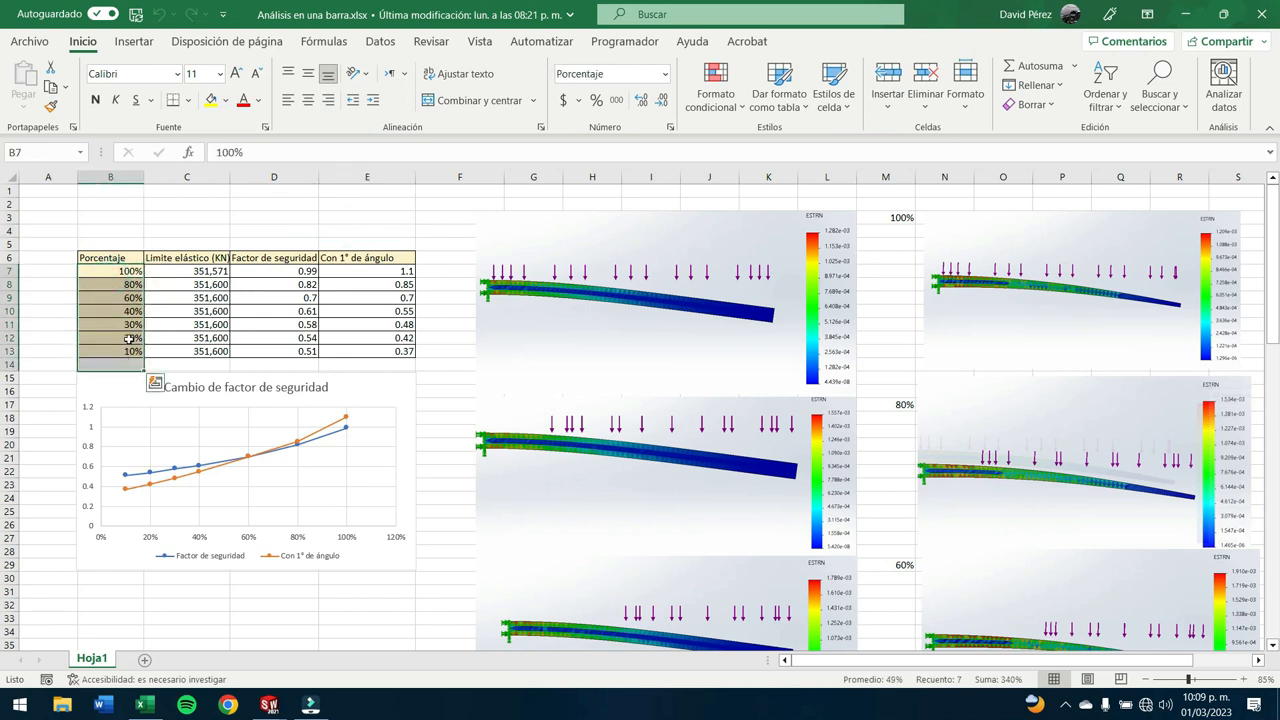
click(128, 338)
- Compare the 100% safety factor of the straight bar with the one under Con 1° de ángulo
click(382, 258)
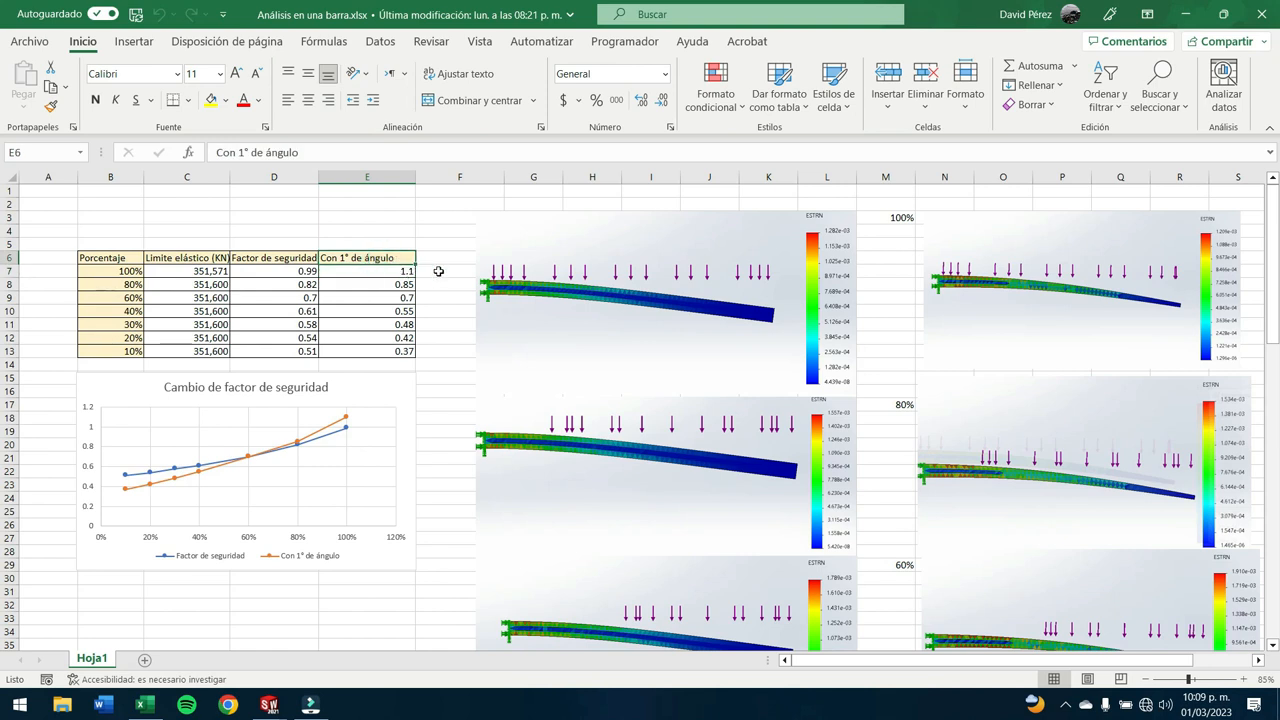
click(406, 272)
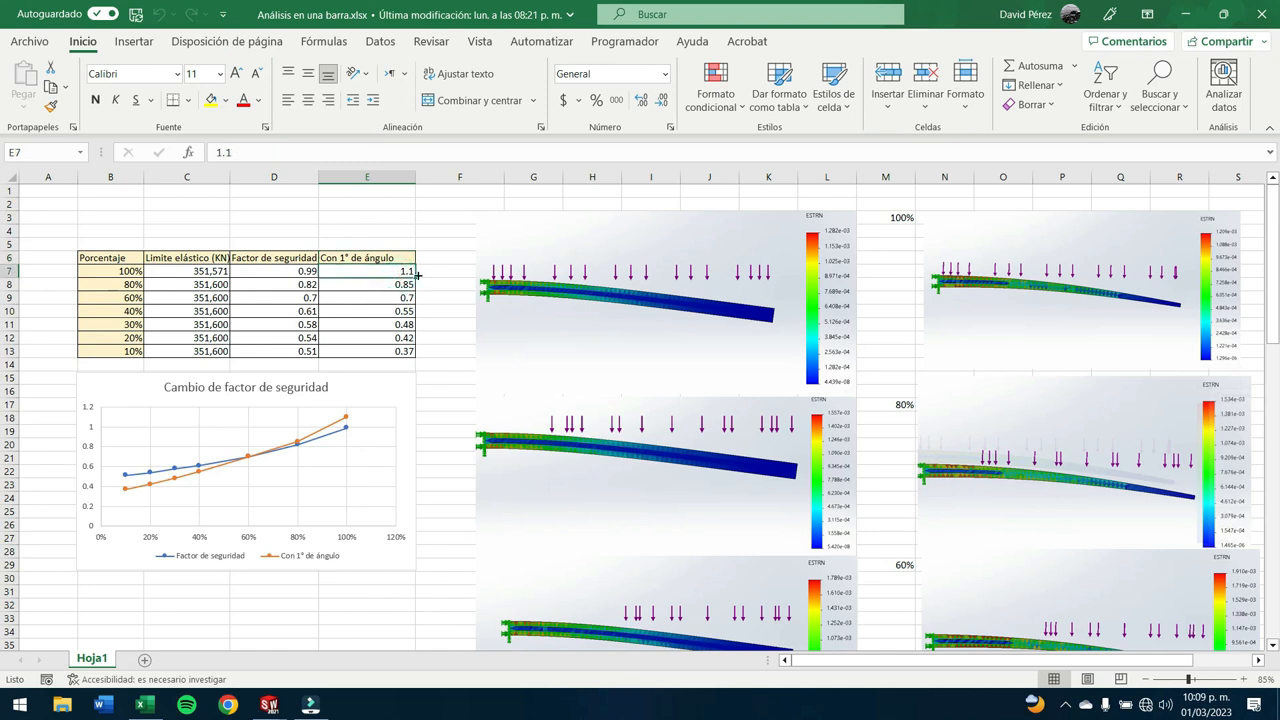
click(306, 271)
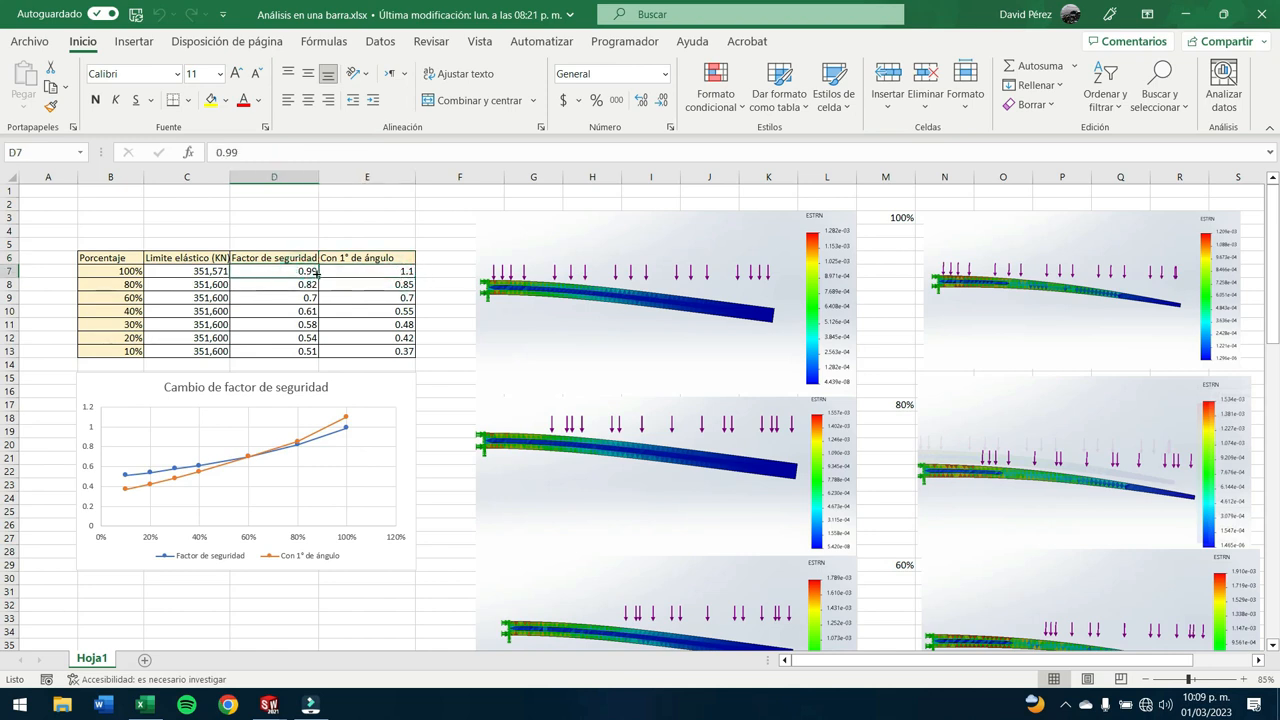
click(358, 271)
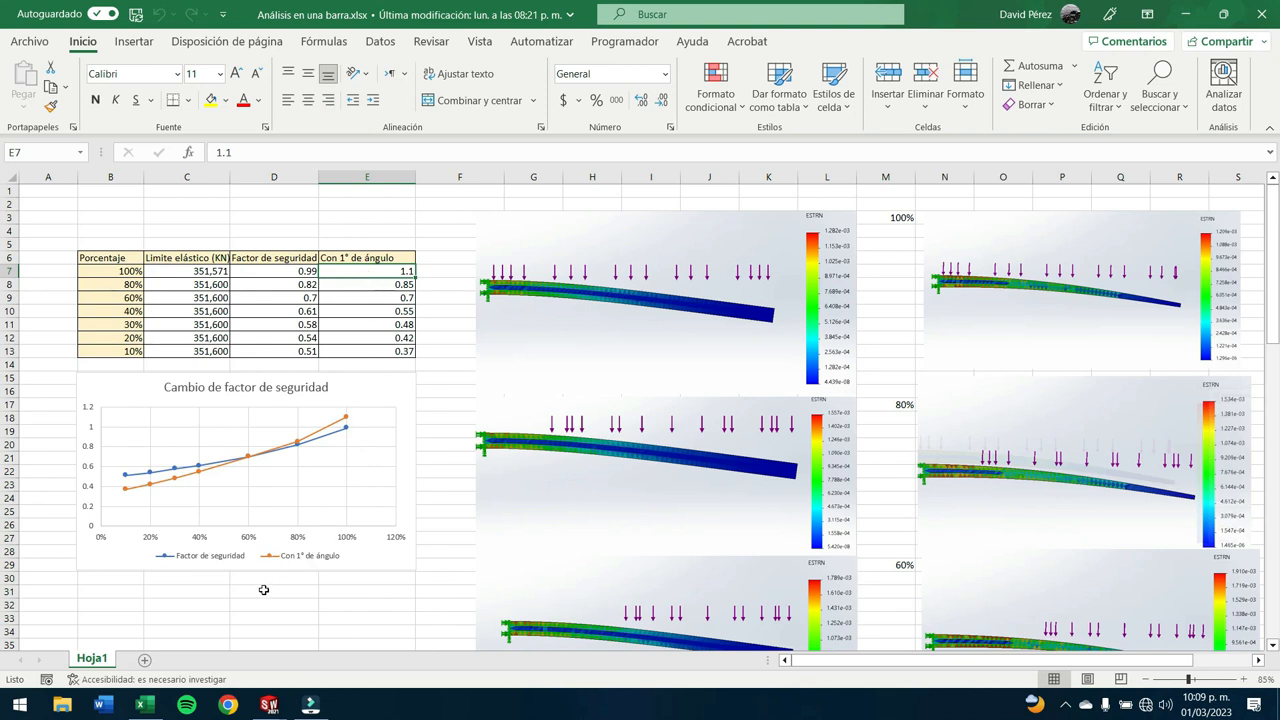
- Enlarge the sheet and compare both curves of the Cambio de factor de seguridad chart with the table
ctrl+scroll(263, 590, up, 5)
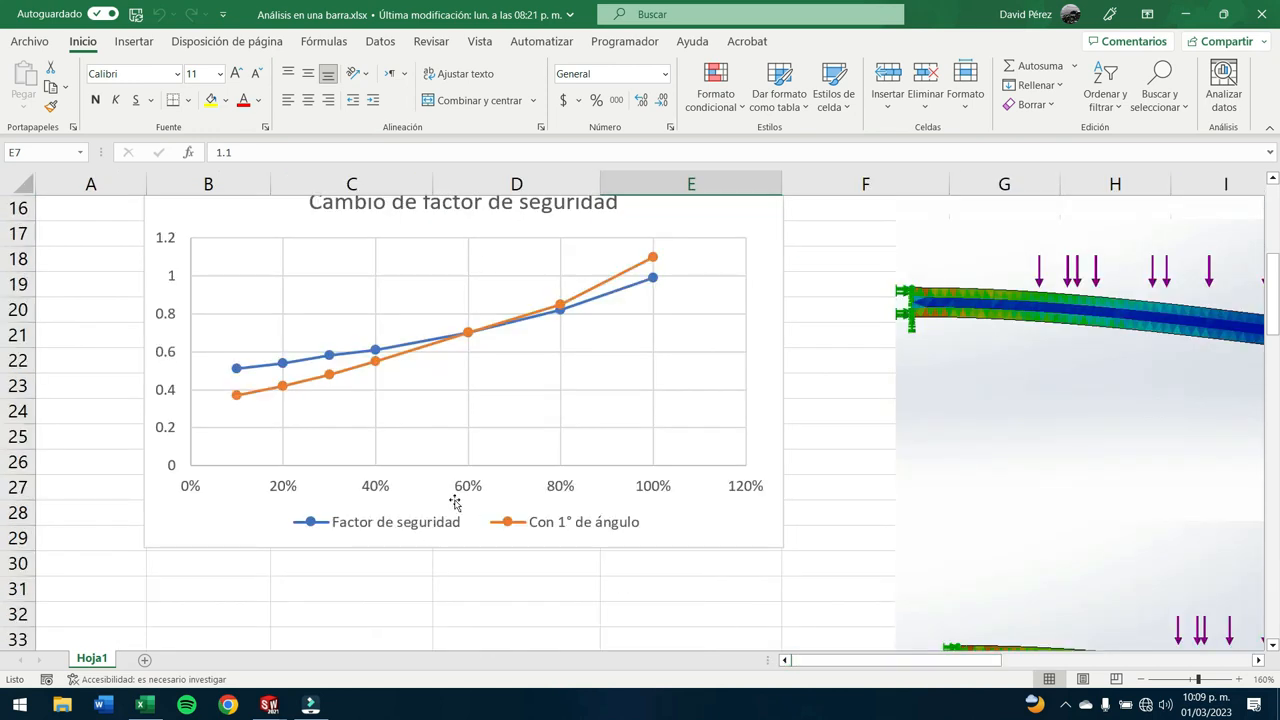
scroll(455, 502, up, 1)
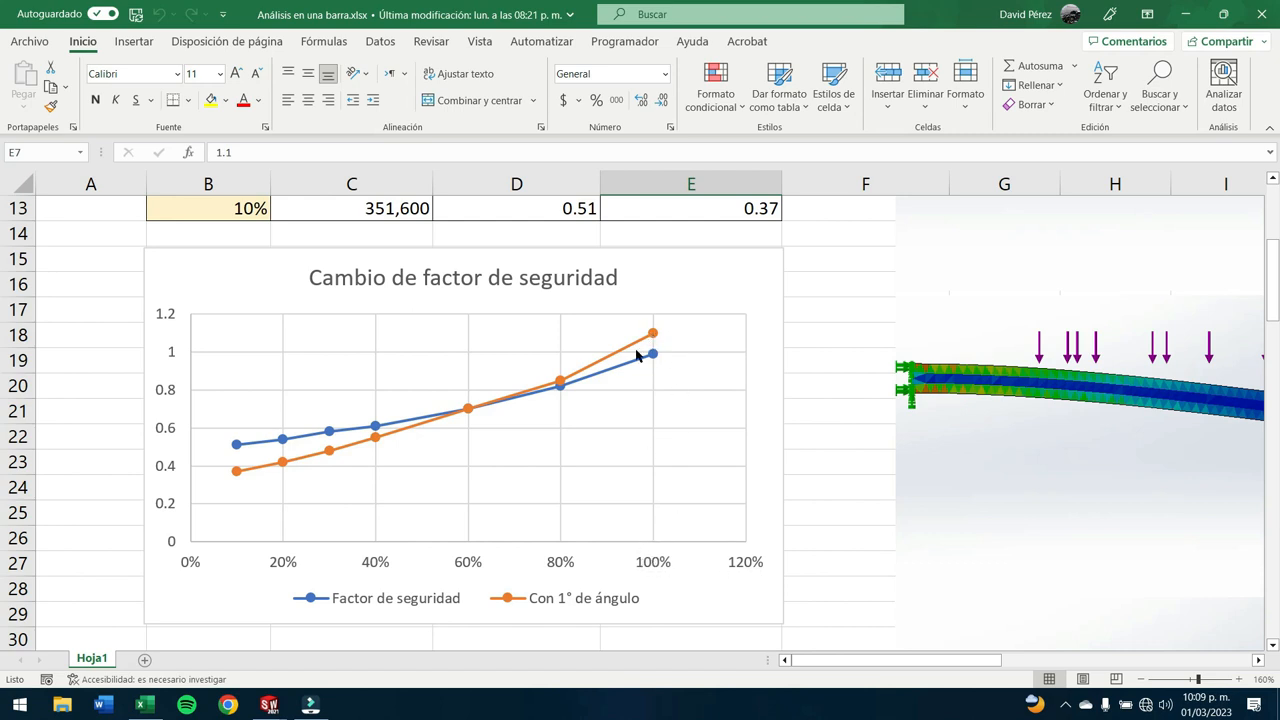
mouse_move(562, 385)
scroll(556, 390, up, 2)
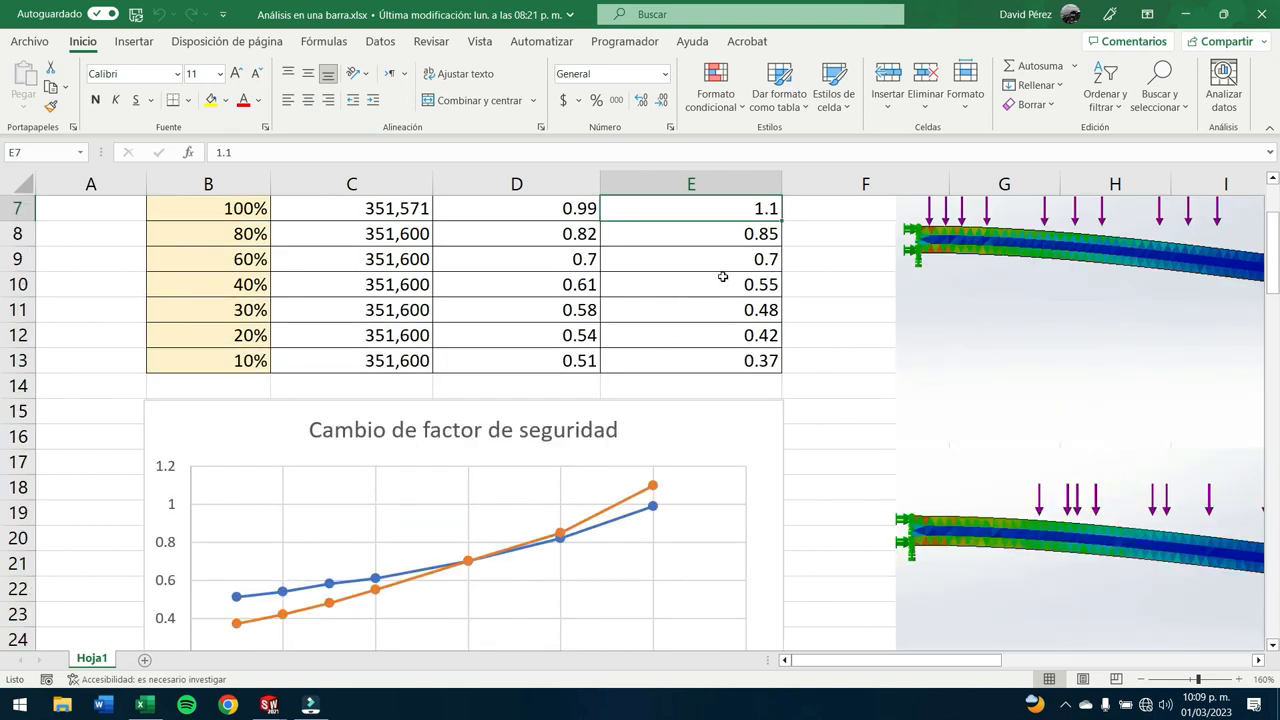
scroll(490, 567, down, 2)
scroll(466, 414, up, 2)
- Compare the 60% safety factors with and without the 1° angle, and find where the chart's curves meet
click(715, 274)
click(559, 267)
click(698, 266)
scroll(520, 512, down, 2)
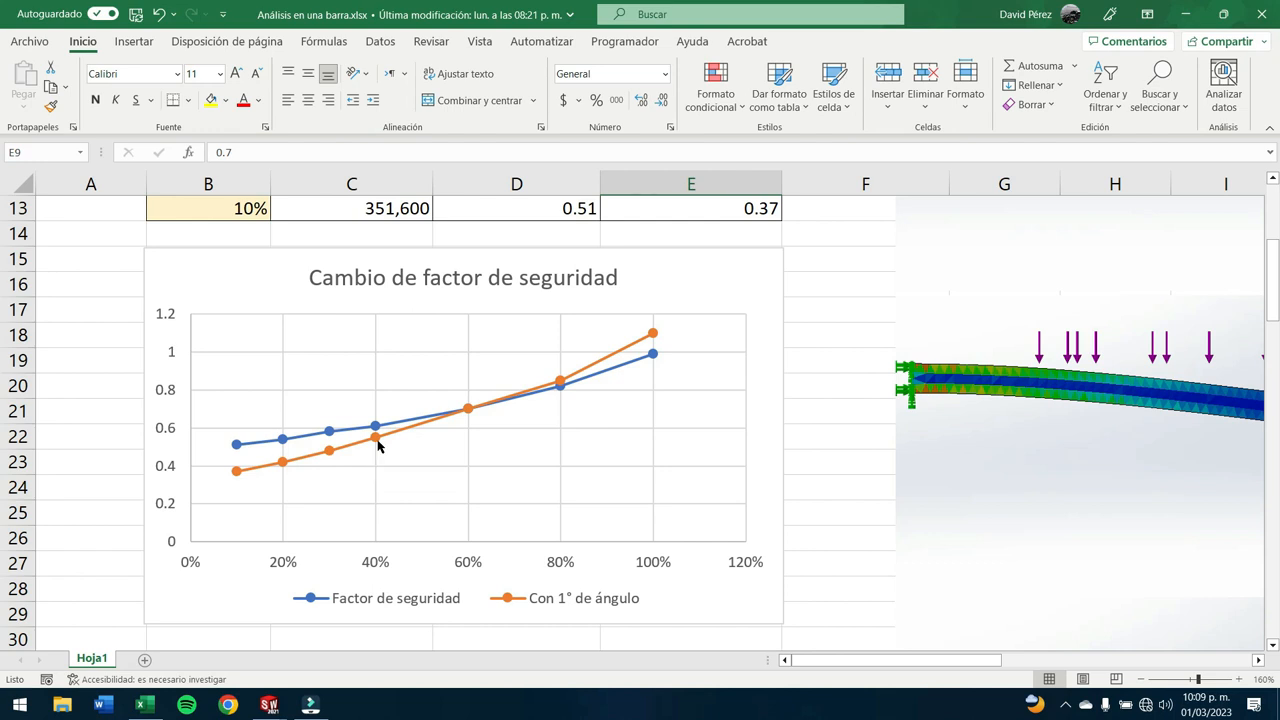
- Examine how the safety factor curves diverge on either side of 60%, checking them against the table
scroll(376, 446, up, 3)
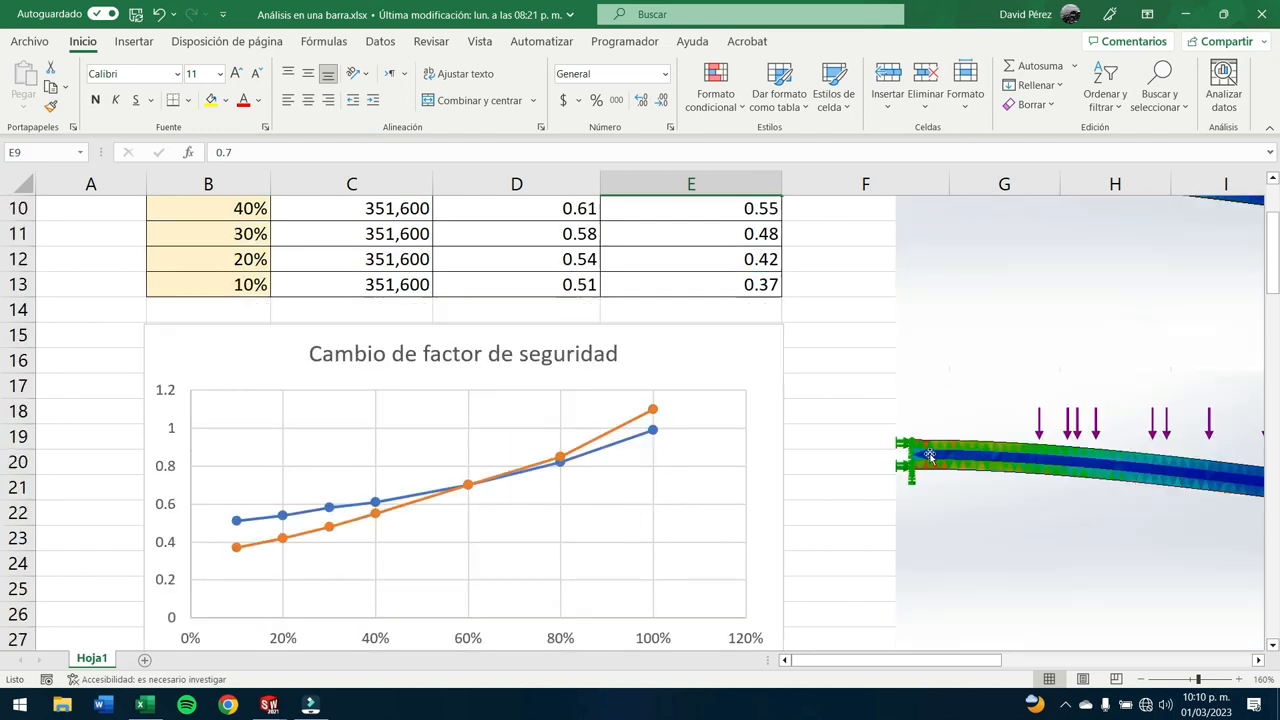
mouse_move(834, 660)
mouse_down()
mouse_move(1003, 665)
mouse_move(1029, 651)
mouse_move(815, 645)
mouse_up()
scroll(406, 516, down, 1)
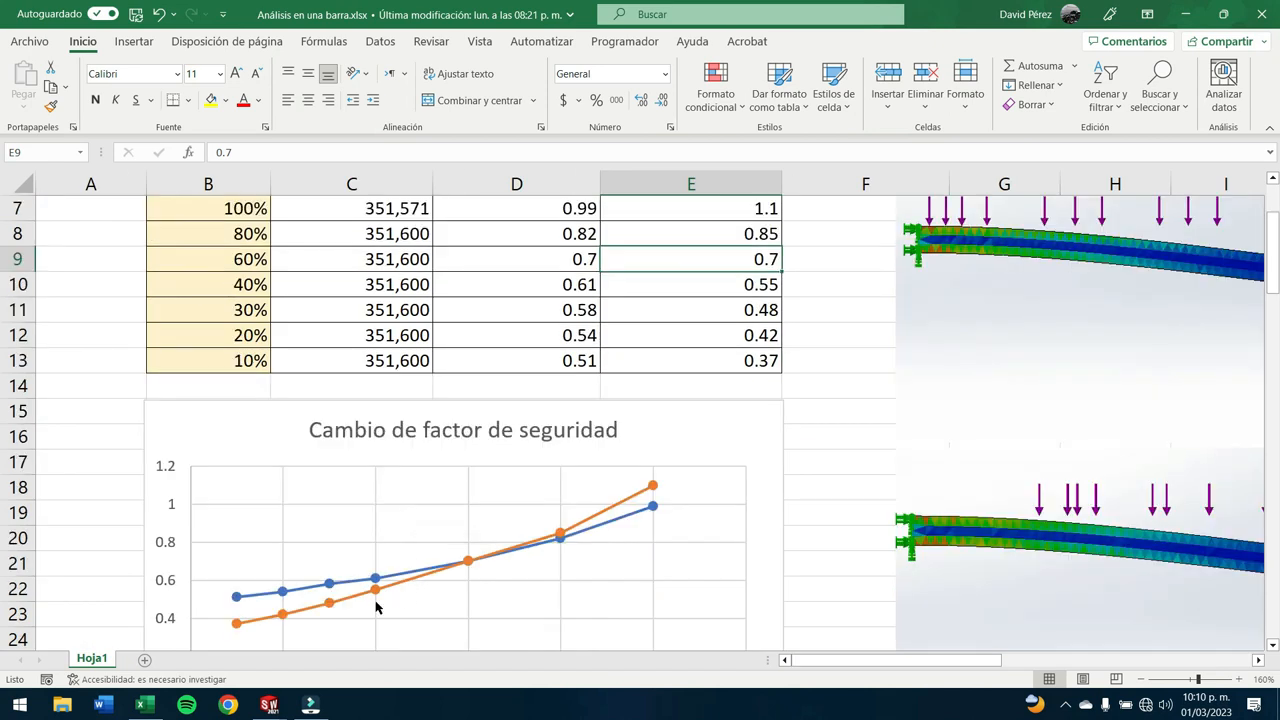
mouse_move(475, 569)
scroll(421, 462, up, 2)
scroll(423, 486, down, 3)
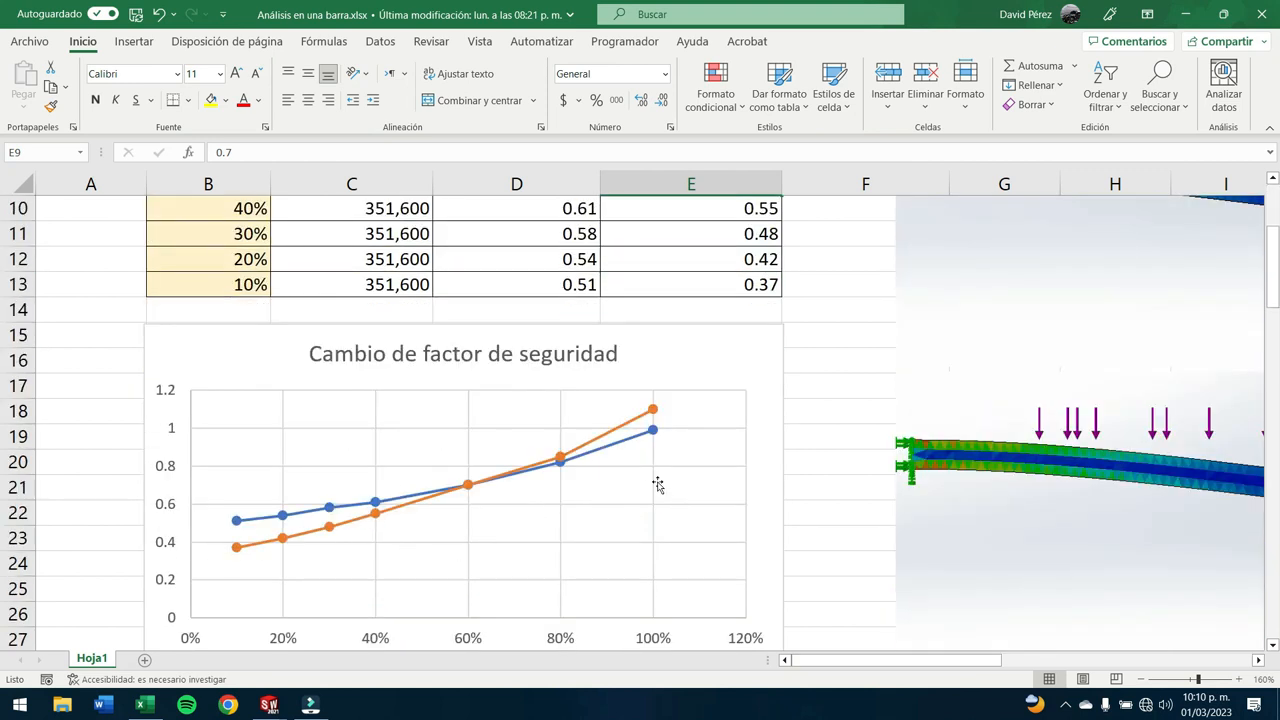
scroll(953, 390, up, 1)
- Examine the straight bar's strain plots for the loaded-face percentages from 100% to 10%
drag(830, 661, 983, 661)
scroll(1016, 542, up, 2)
scroll(966, 560, down, 1)
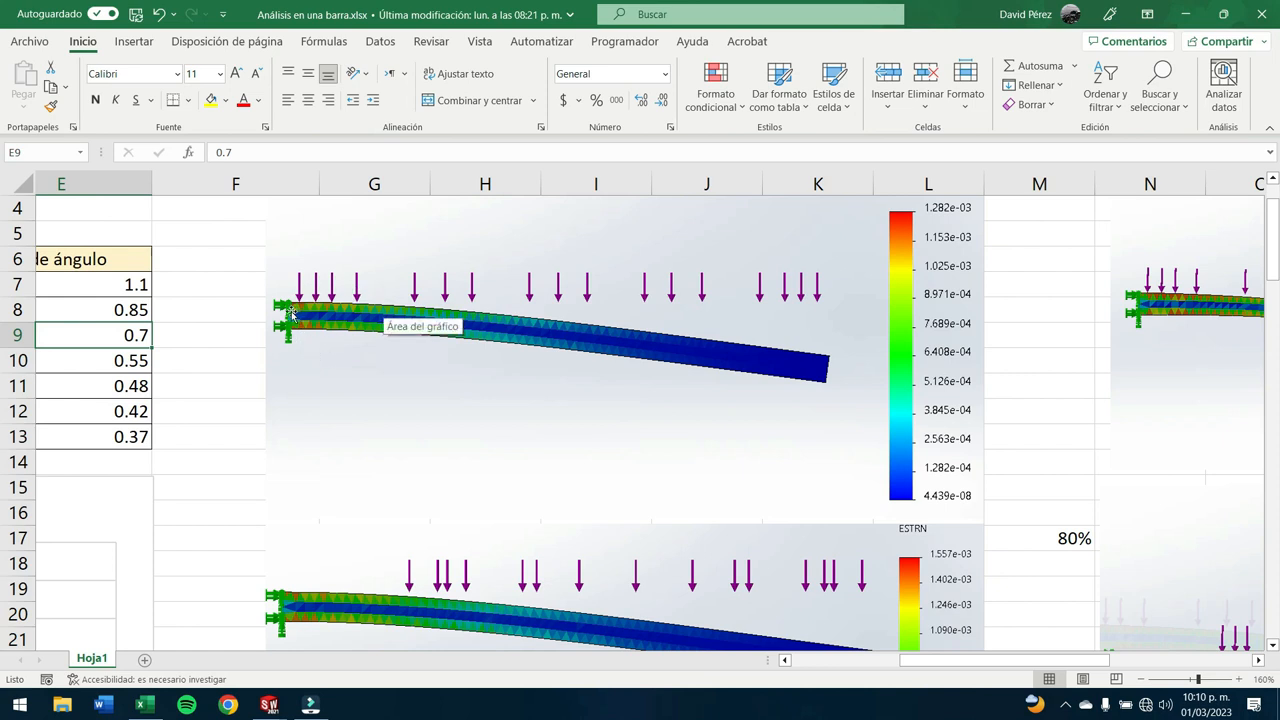
scroll(566, 466, down, 2)
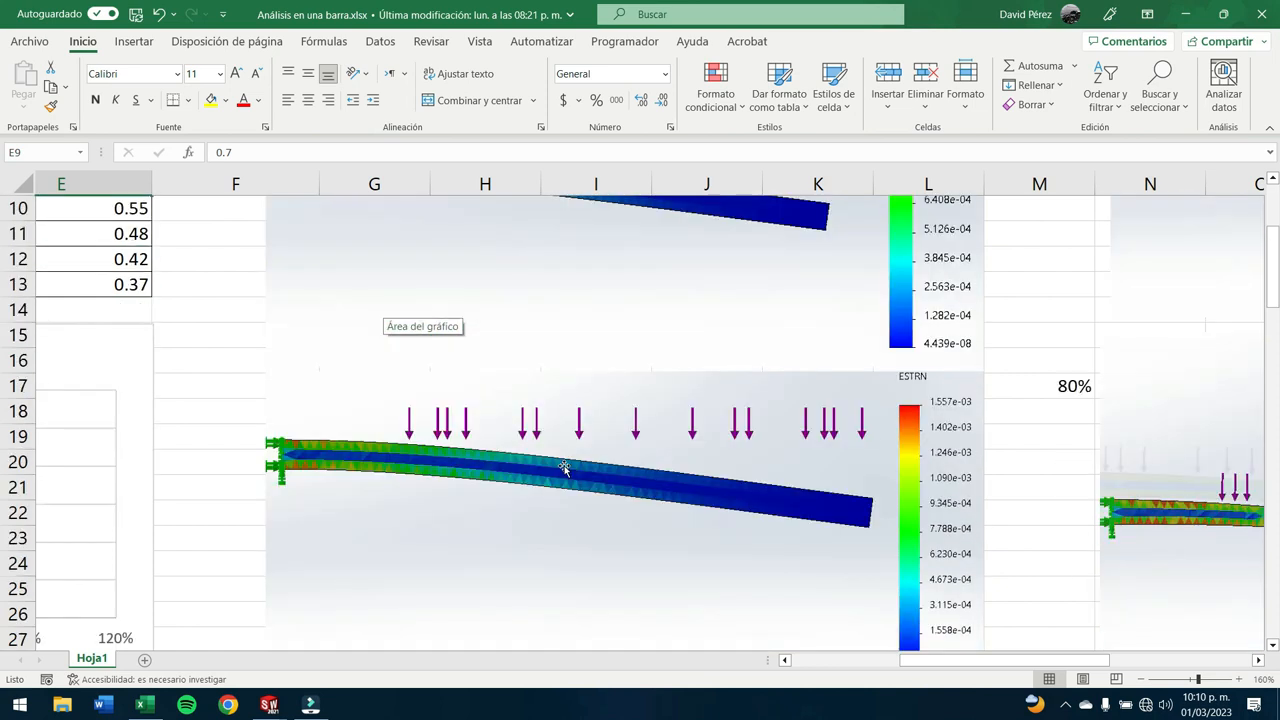
scroll(391, 420, up, 2)
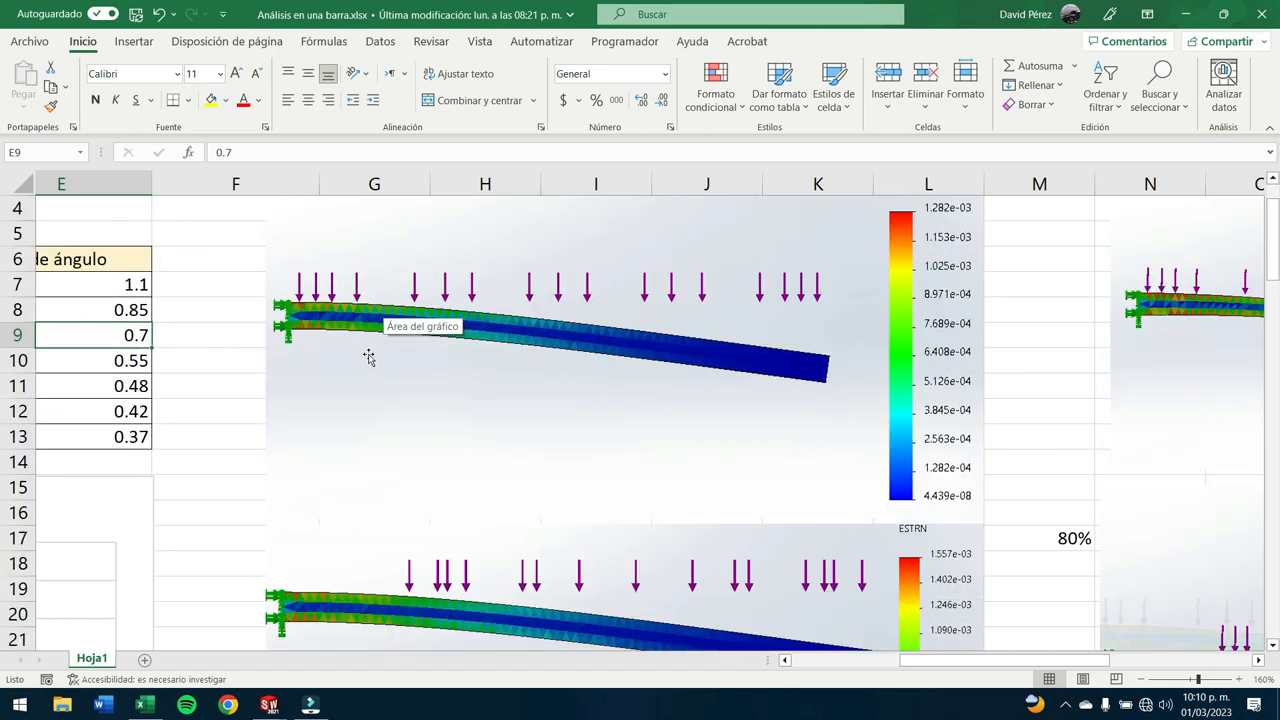
scroll(362, 370, down, 2)
scroll(346, 450, down, 8)
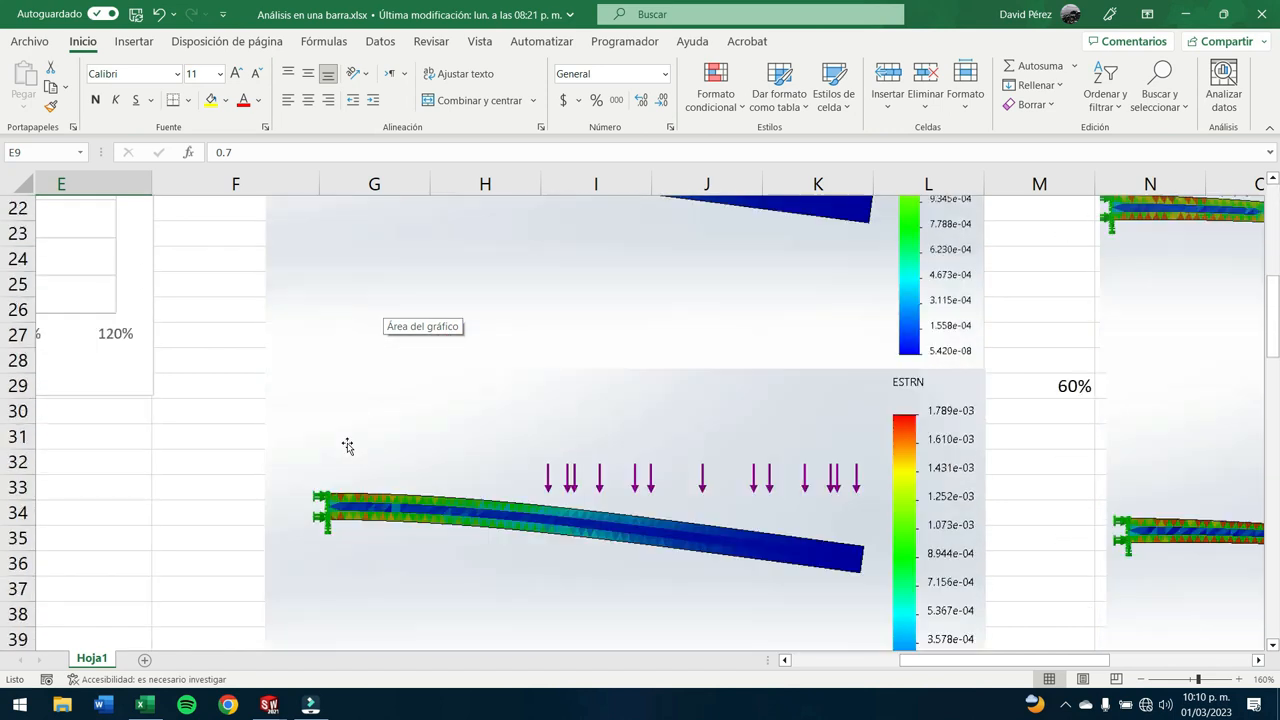
scroll(347, 446, down, 8)
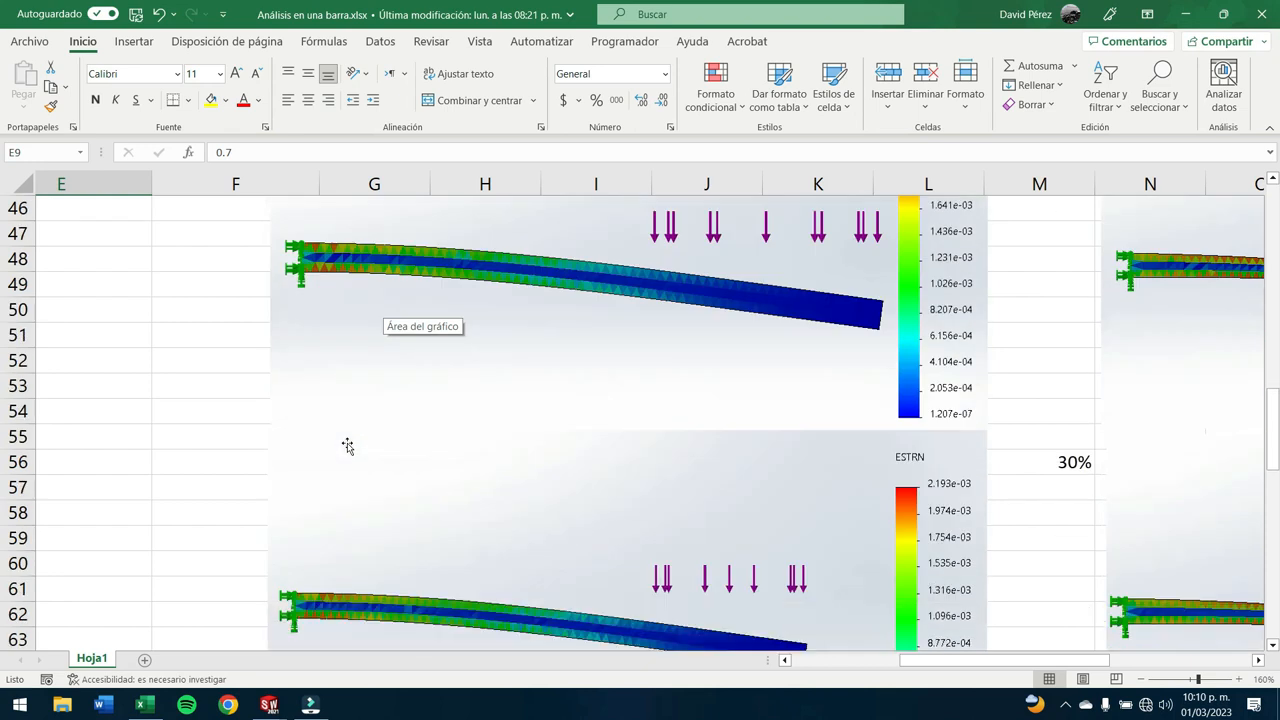
scroll(347, 446, down, 8)
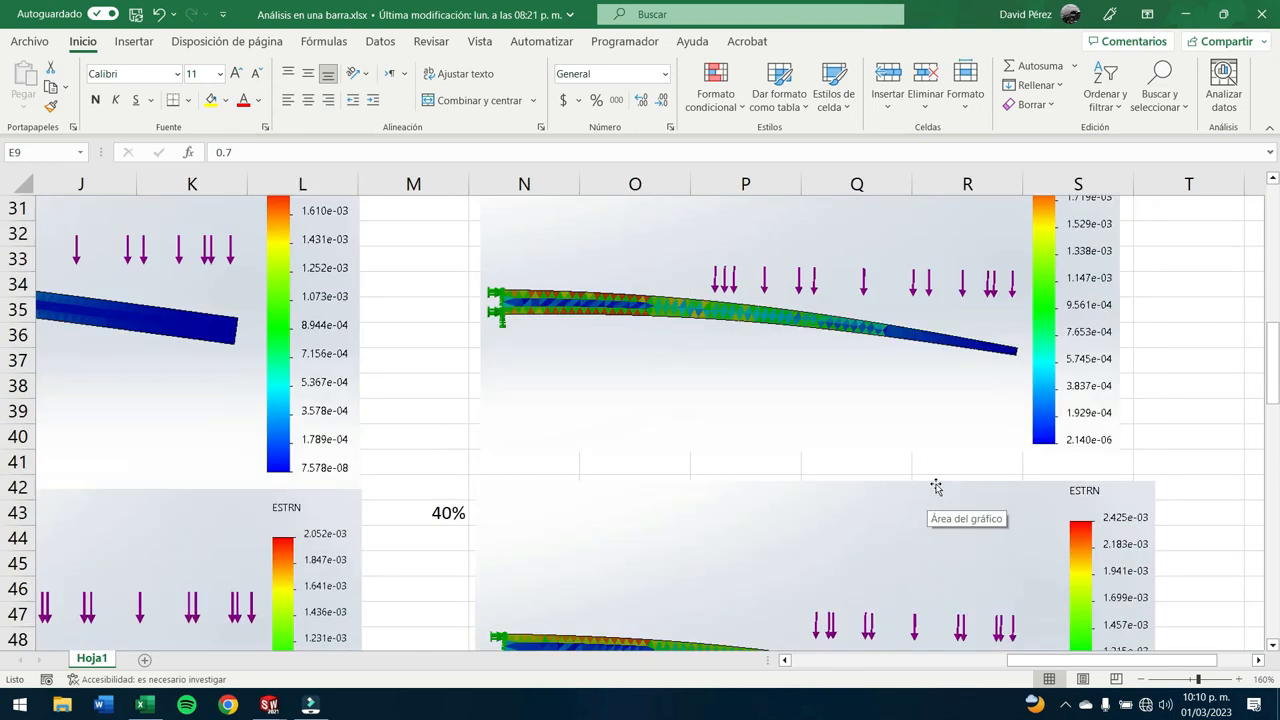
- Examine the 1° tapered bar's strain plots for the loaded-face percentages from 100% down to 10%
scroll(936, 488, up, 10)
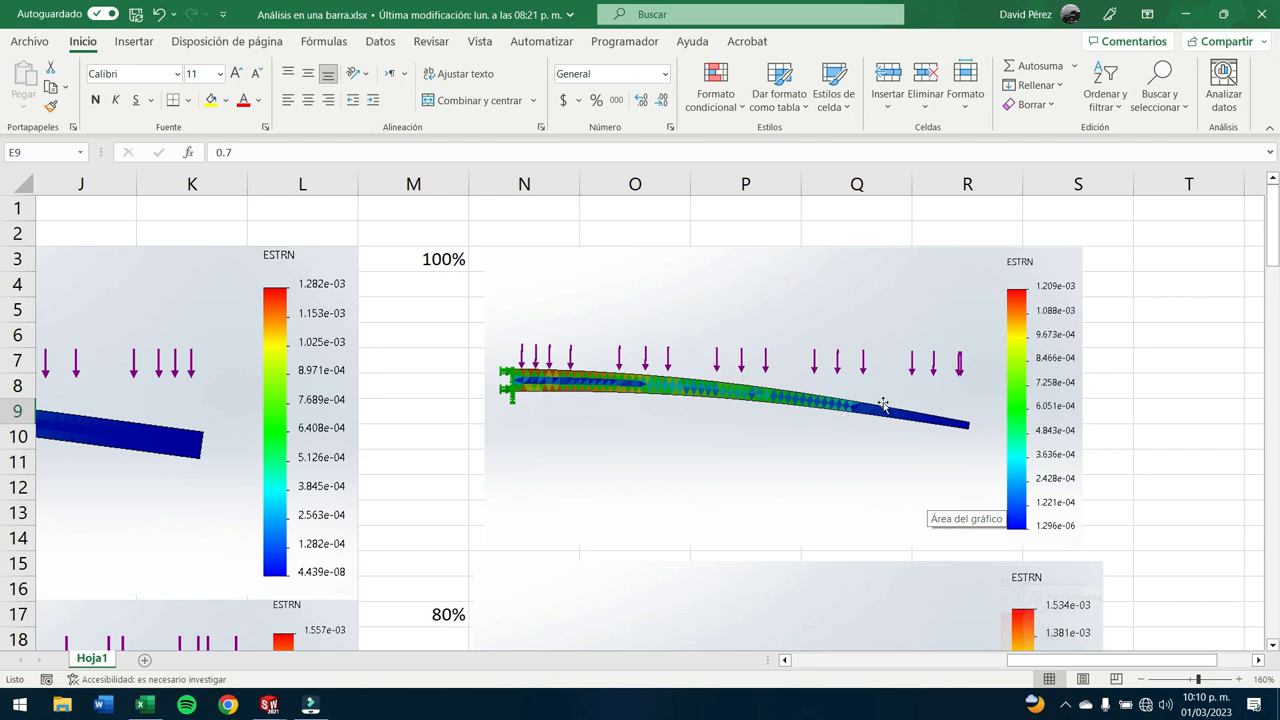
scroll(883, 404, down, 3)
scroll(900, 450, down, 3)
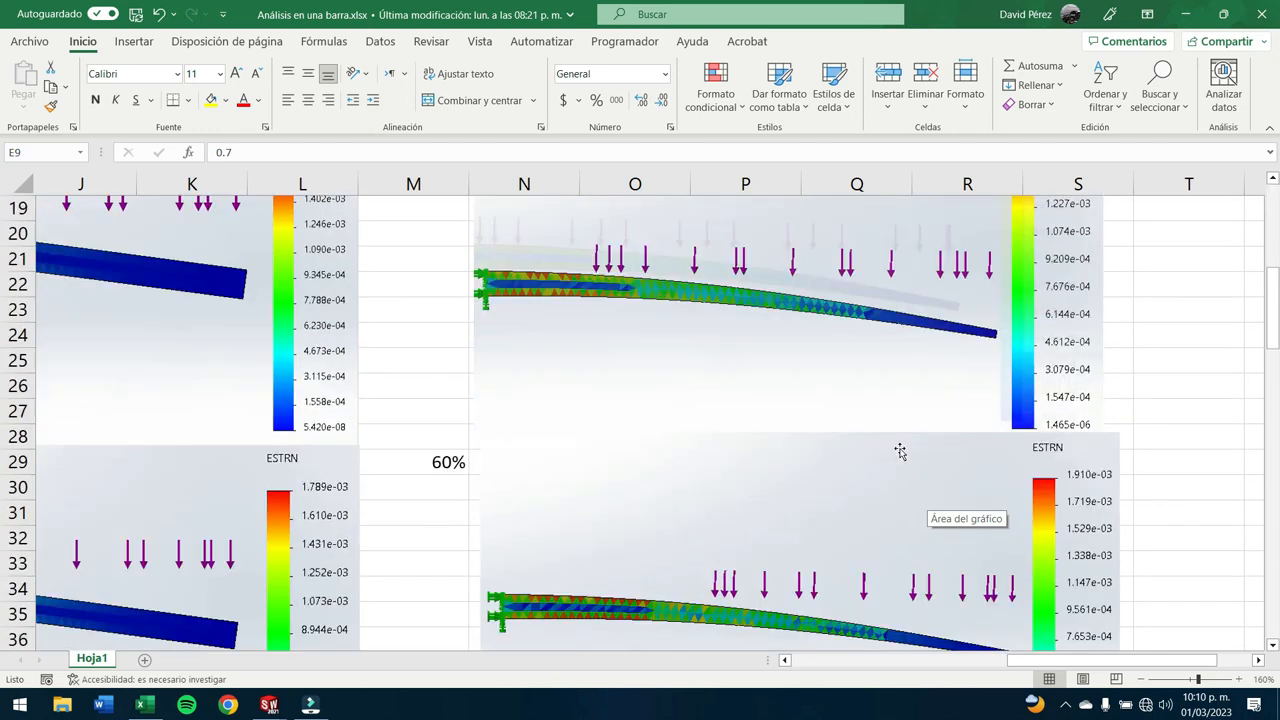
scroll(910, 490, down, 1)
scroll(862, 524, down, 1)
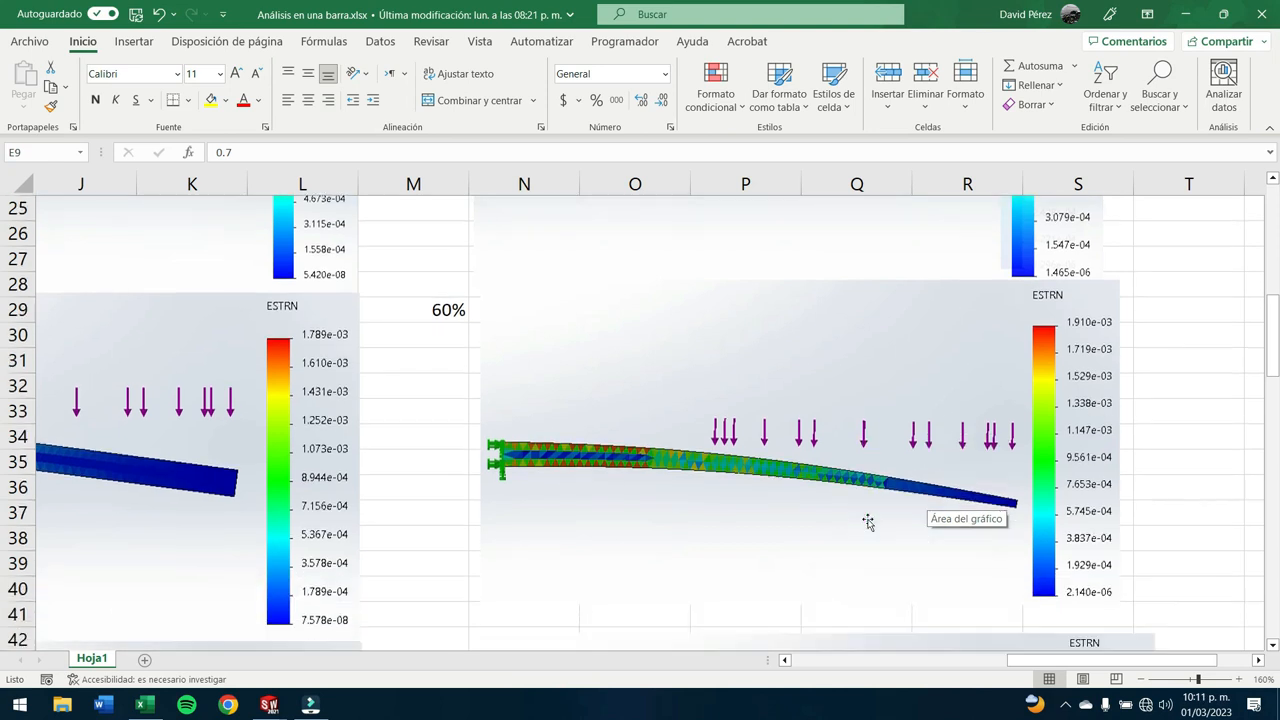
scroll(838, 462, down, 4)
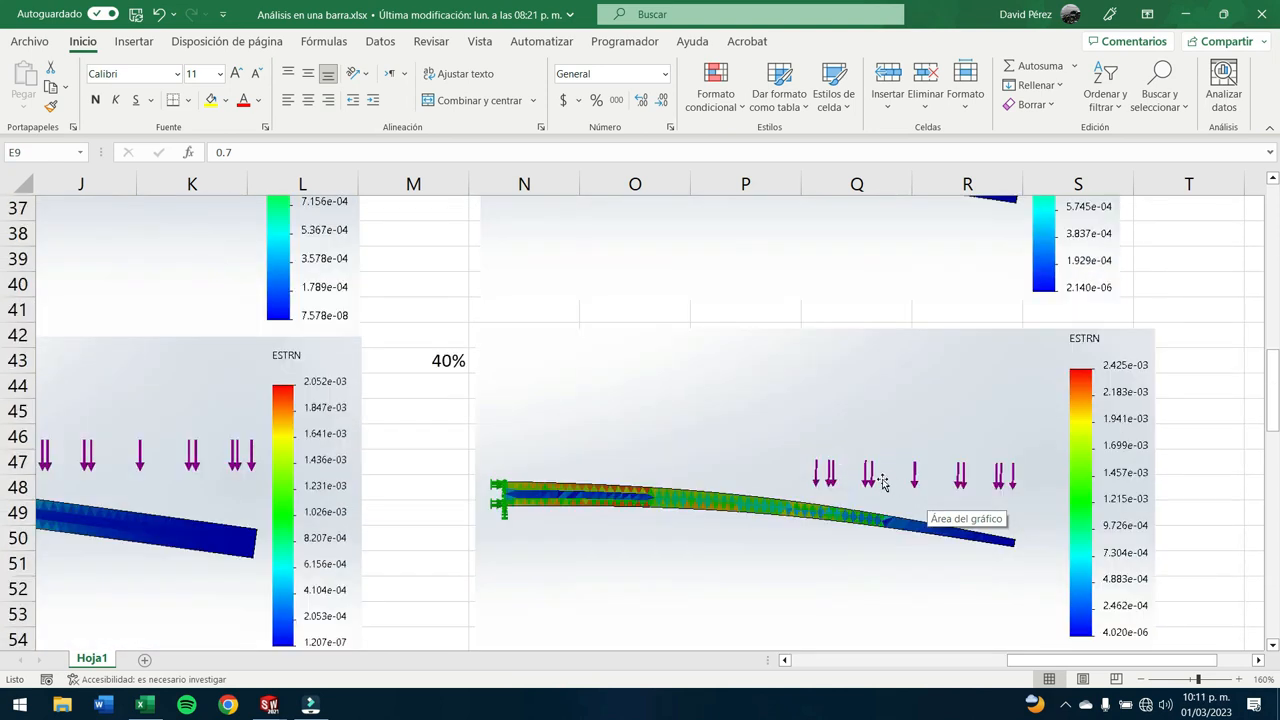
scroll(880, 470, down, 9)
scroll(885, 453, down, 6)
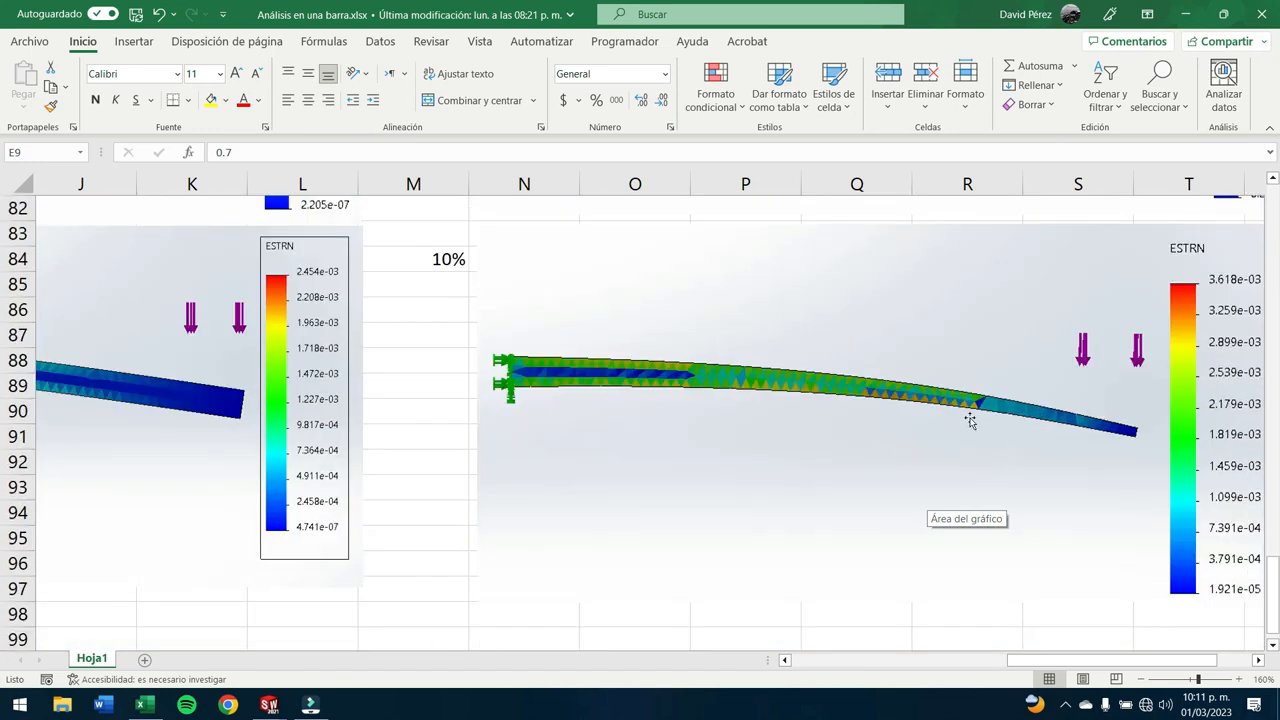
scroll(971, 420, down, 3)
- Return to the safety factor table and compare its values with the straight bar's strain plots at 100% and 80%
scroll(971, 420, up, 3)
scroll(886, 394, up, 14)
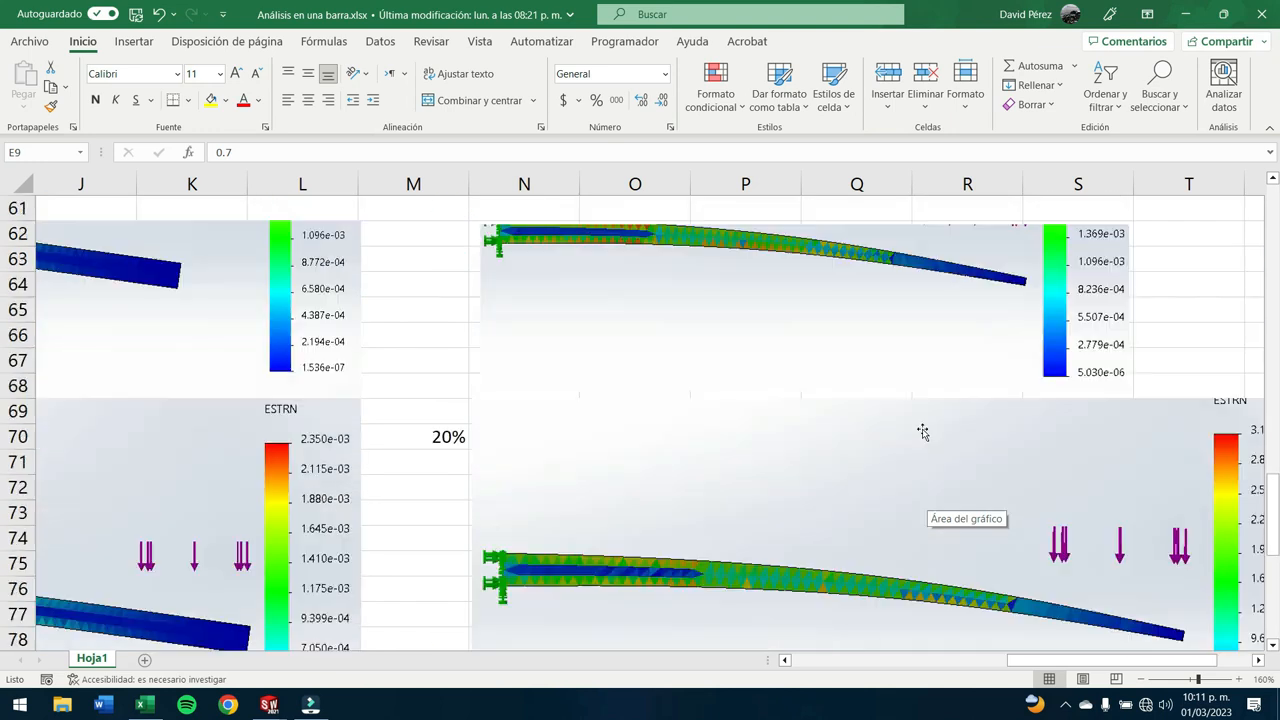
drag(1137, 661, 921, 660)
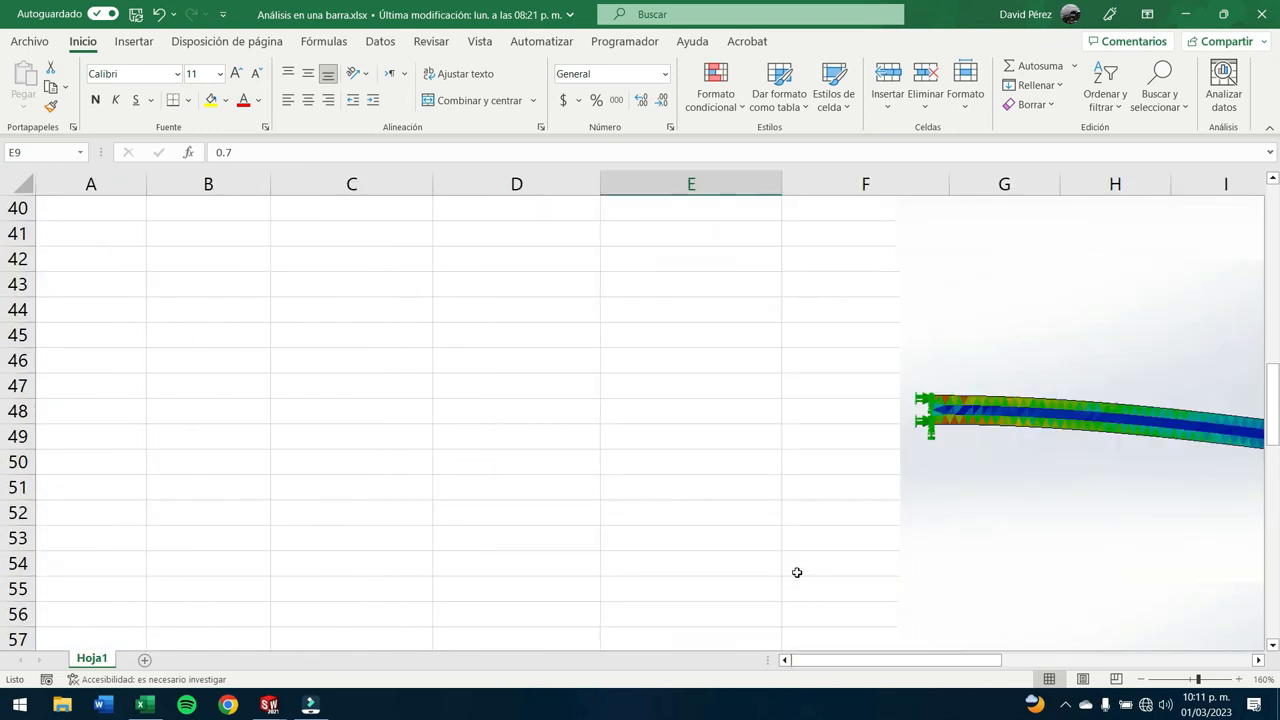
scroll(805, 551, up, 5)
scroll(805, 551, up, 7)
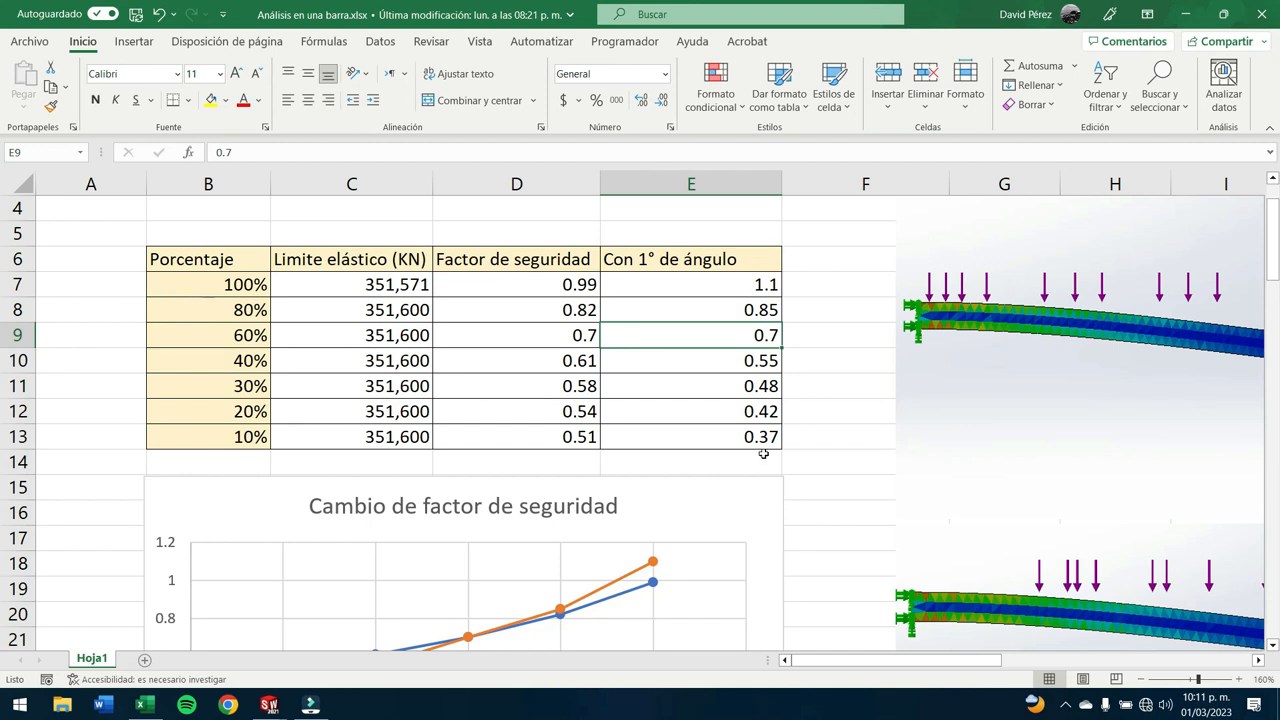
drag(787, 670, 921, 677)
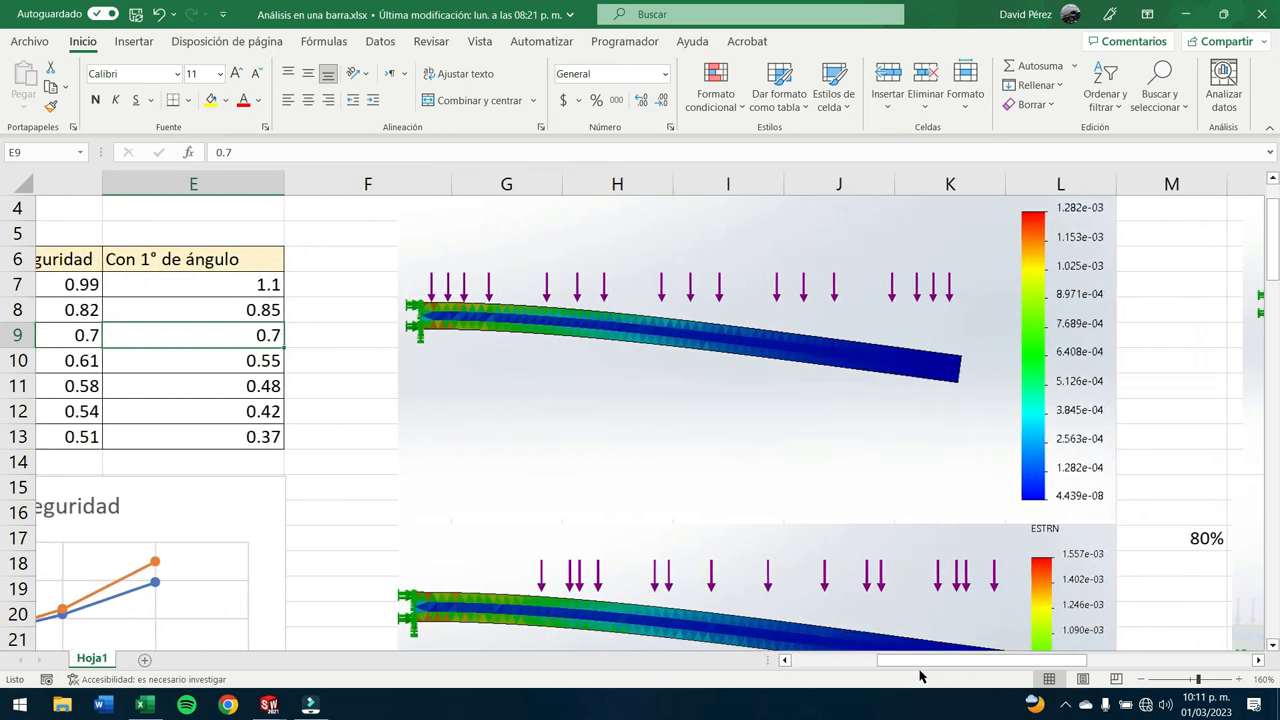